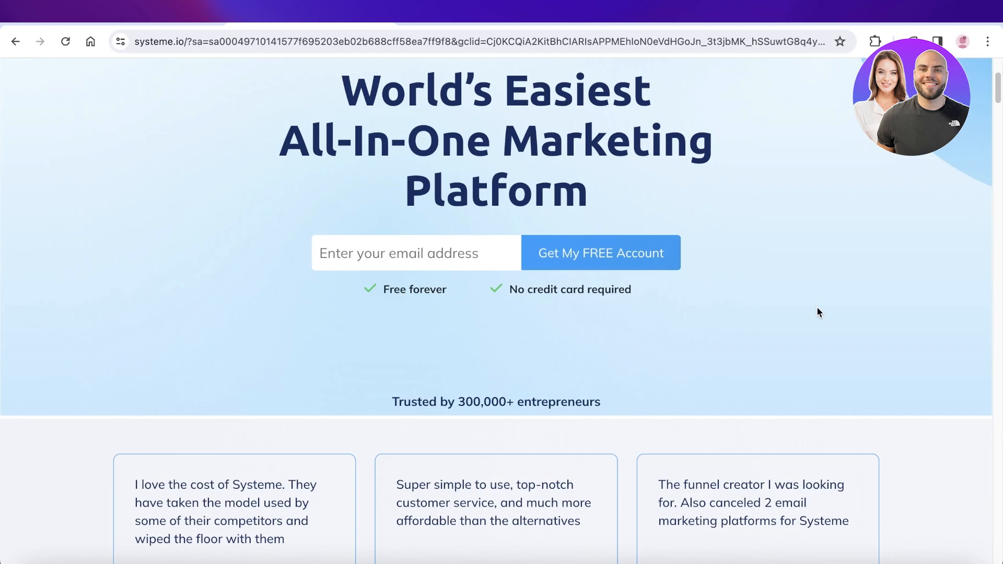
Look through the homepage's feature sections, from customer testimonials and sales funnels to online courses and marketing automation.
{"action": "scroll", "coordinate": [817, 308], "scroll_direction": "down", "scroll_amount": 5}
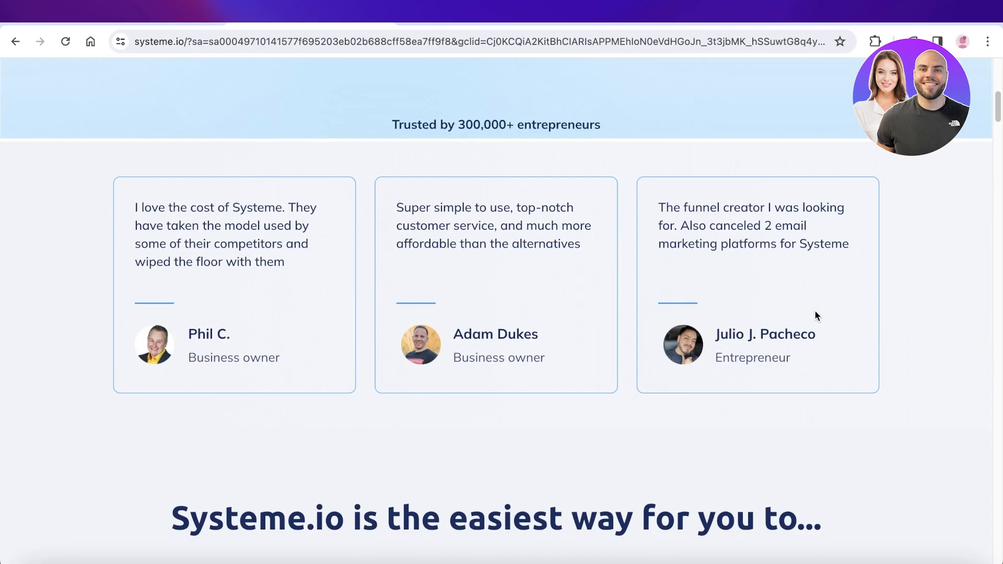
{"action": "scroll", "coordinate": [815, 313], "scroll_direction": "down", "scroll_amount": 7}
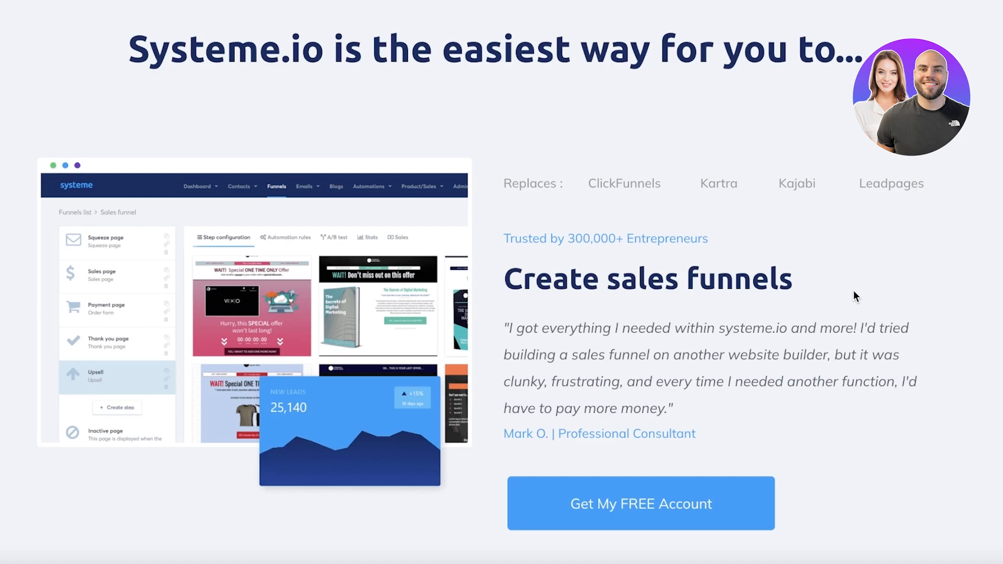
{"action": "scroll", "coordinate": [854, 292], "scroll_direction": "down", "scroll_amount": 10}
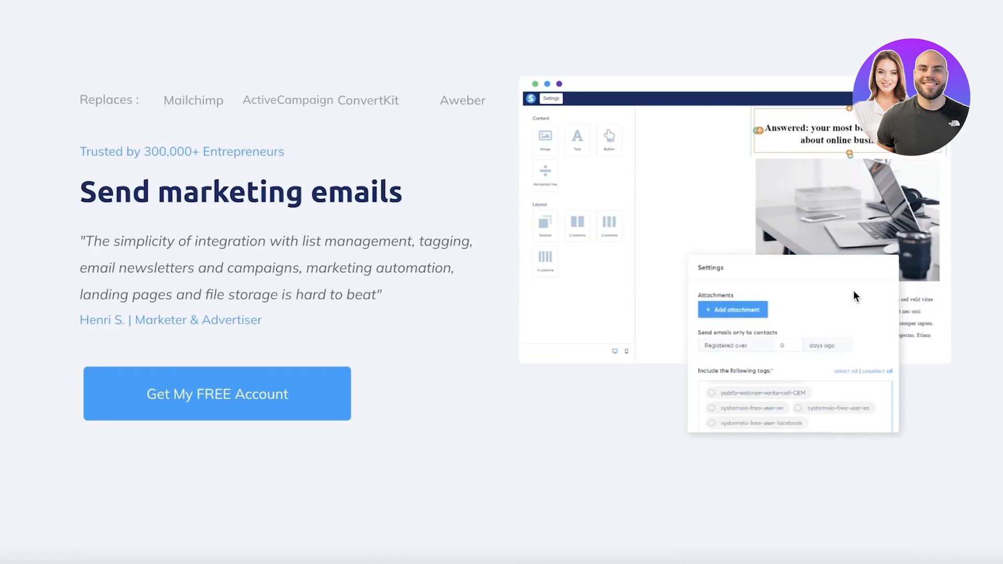
{"action": "scroll", "coordinate": [854, 292], "scroll_direction": "down", "scroll_amount": 5}
{"action": "scroll", "coordinate": [854, 291], "scroll_direction": "down", "scroll_amount": 3}
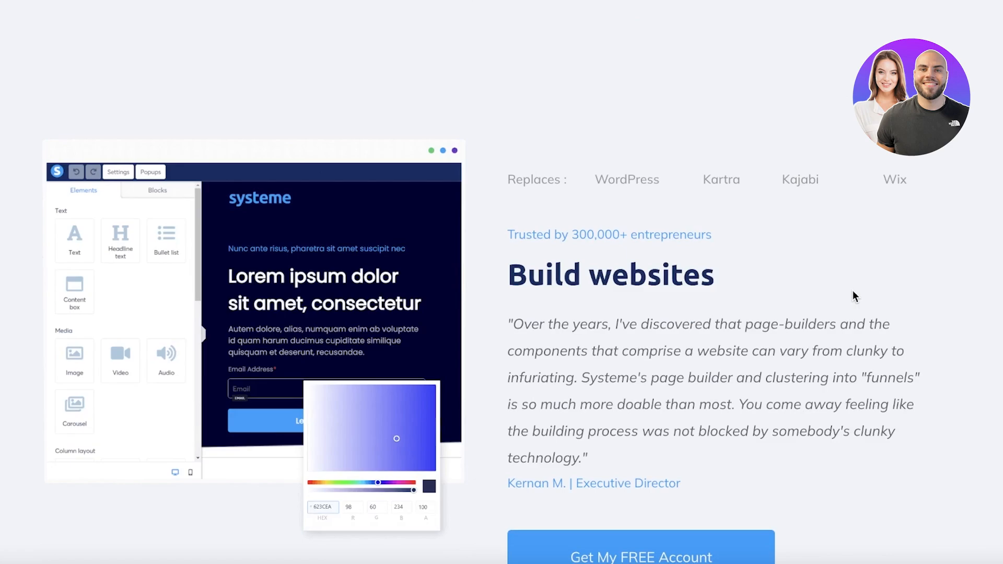
{"action": "scroll", "coordinate": [844, 303], "scroll_direction": "down", "scroll_amount": 15}
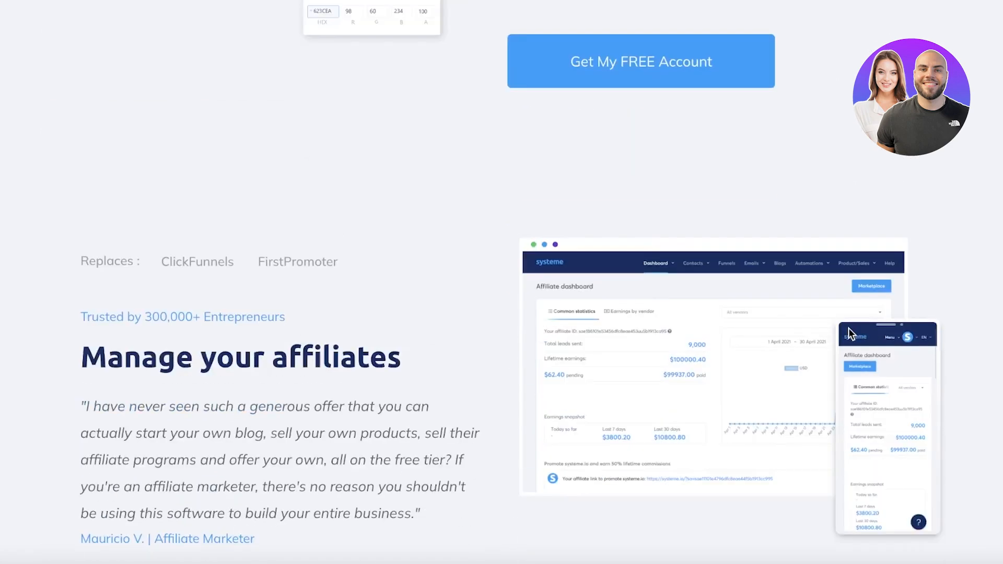
{"action": "scroll", "coordinate": [849, 329], "scroll_direction": "down", "scroll_amount": 8}
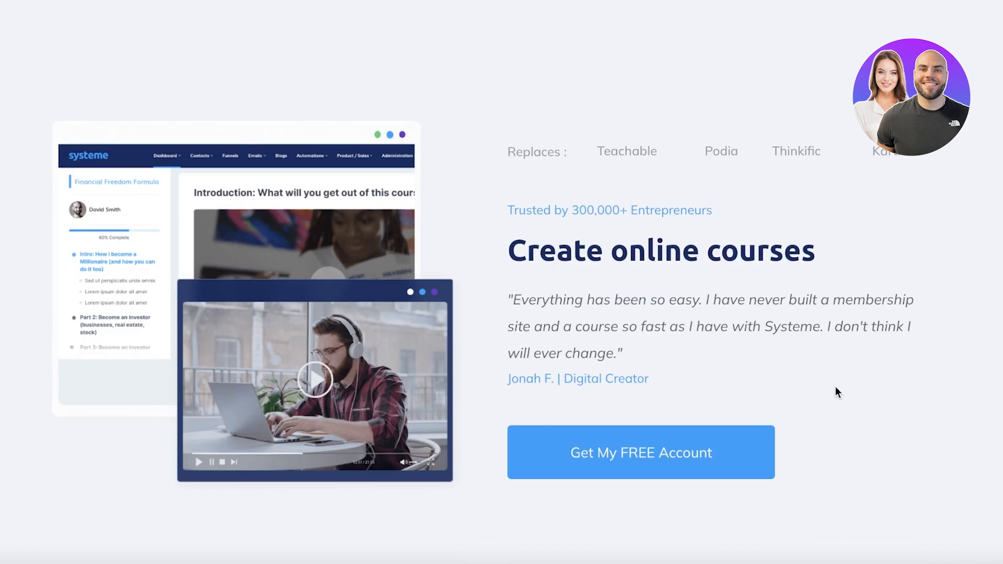
{"action": "scroll", "coordinate": [832, 386], "scroll_direction": "down", "scroll_amount": 7}
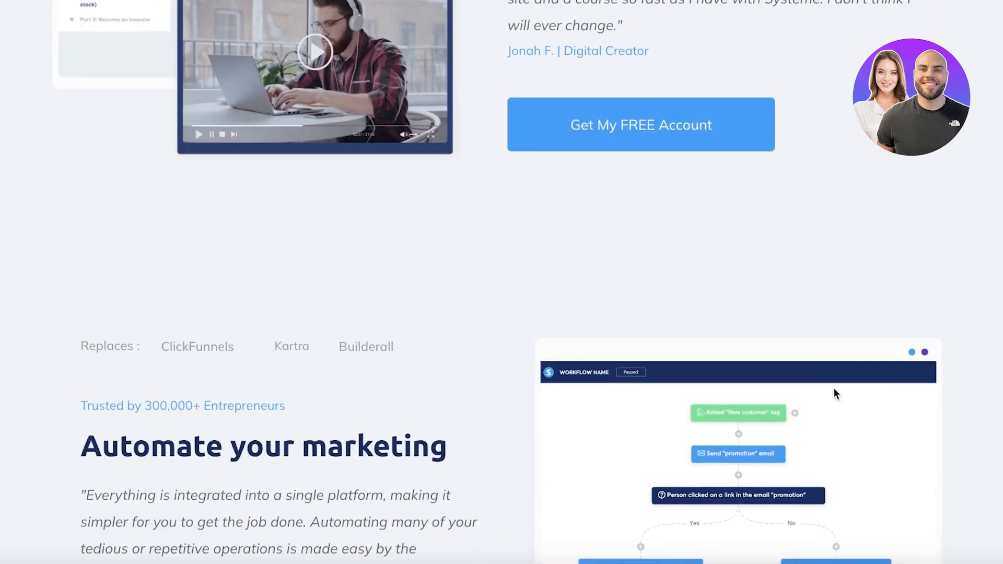
{"action": "scroll", "coordinate": [842, 354], "scroll_direction": "down", "scroll_amount": 6}
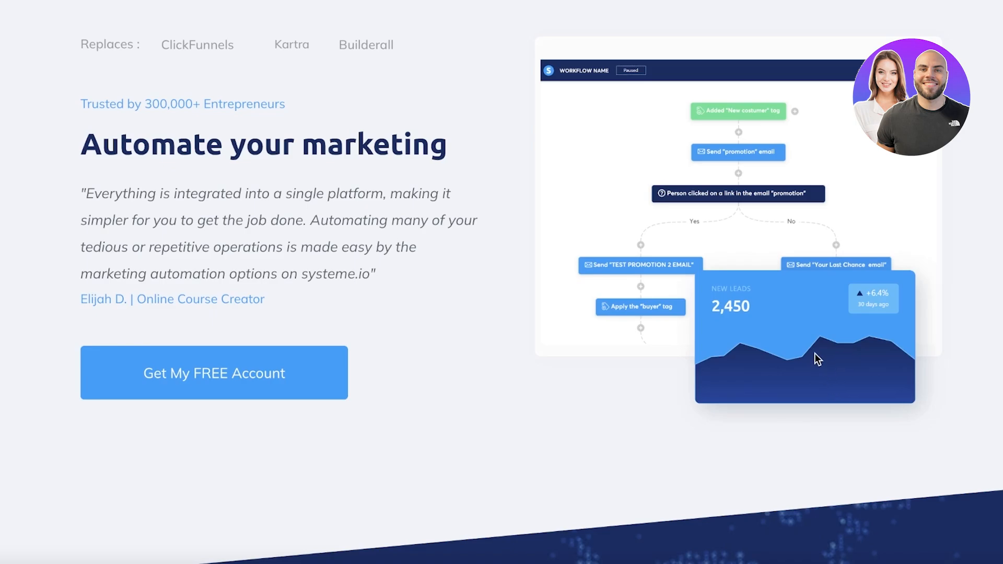
{"action": "scroll", "coordinate": [731, 355], "scroll_direction": "down", "scroll_amount": 10}
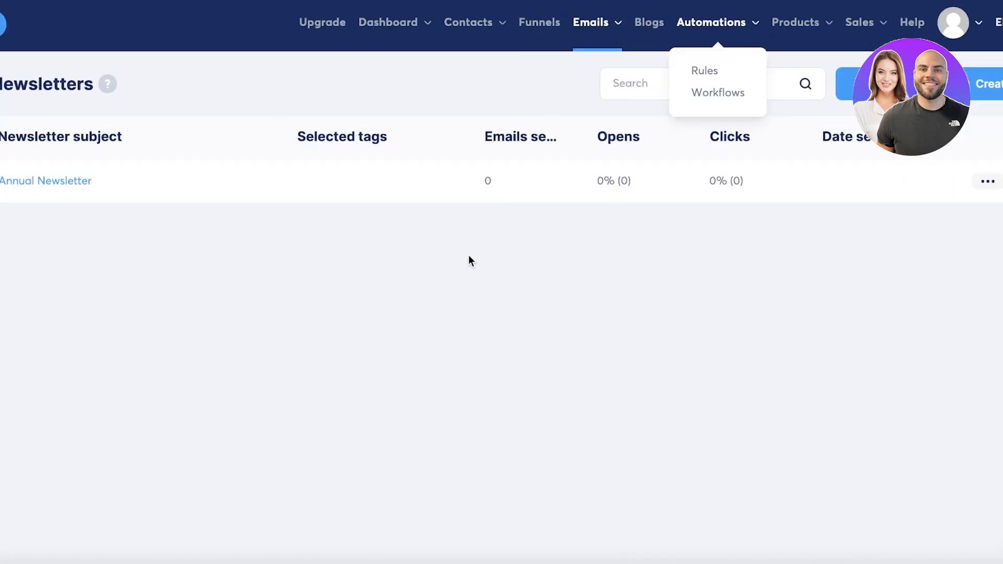
Look over the account's main dashboard and the email campaigns list.
{"action": "left_click", "coordinate": [629, 23]}
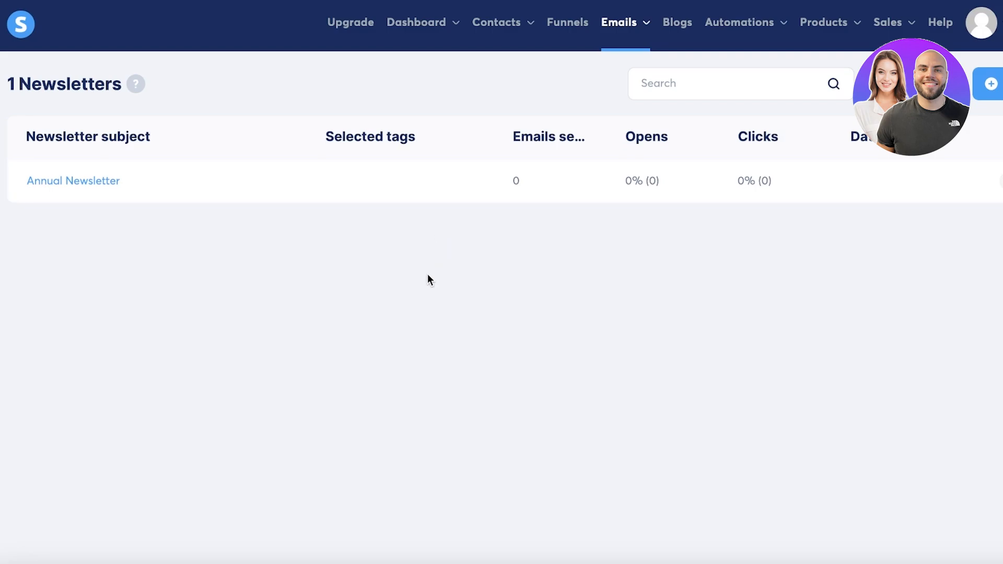
{"action": "left_click", "coordinate": [21, 34]}
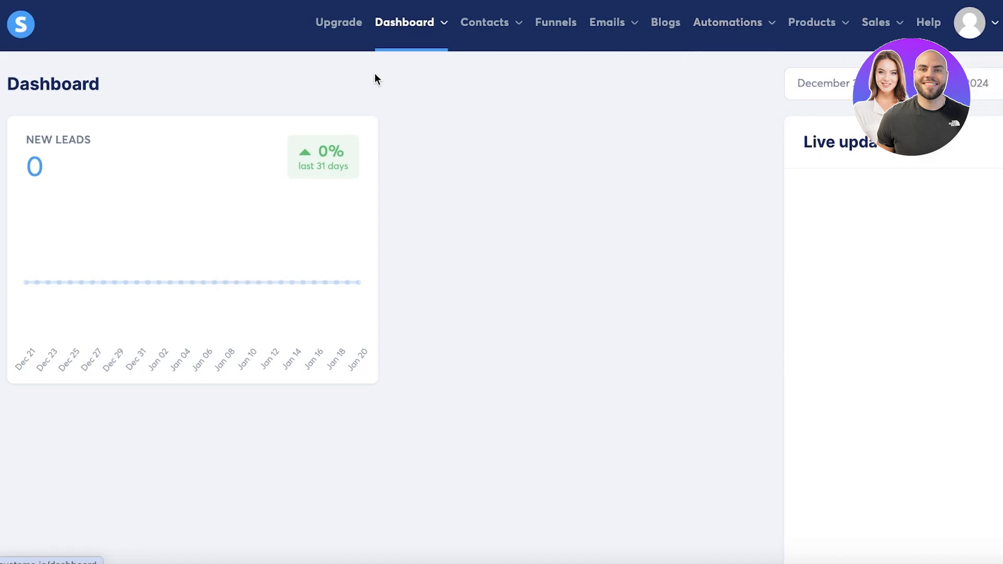
{"action": "mouse_move", "coordinate": [624, 38]}
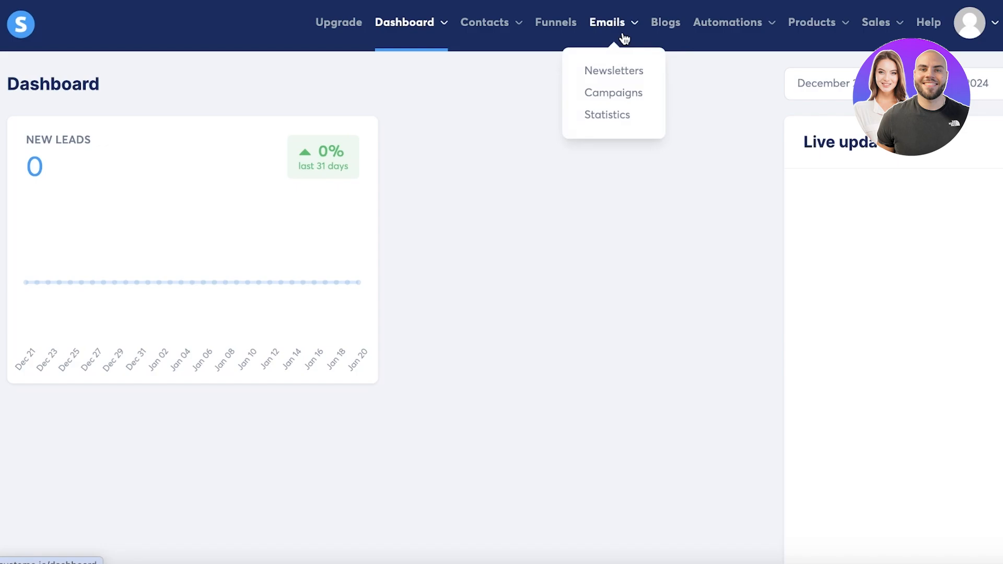
{"action": "left_click", "coordinate": [620, 94]}
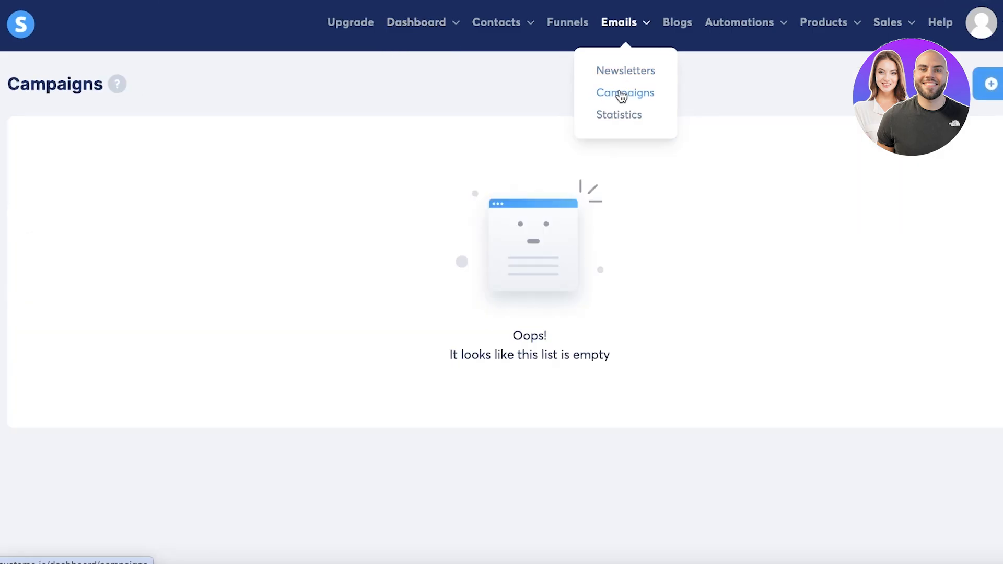
Review the email statistics page, including the charts for sent and opened emails, spam reports and bounced emails.
{"action": "left_click", "coordinate": [620, 113]}
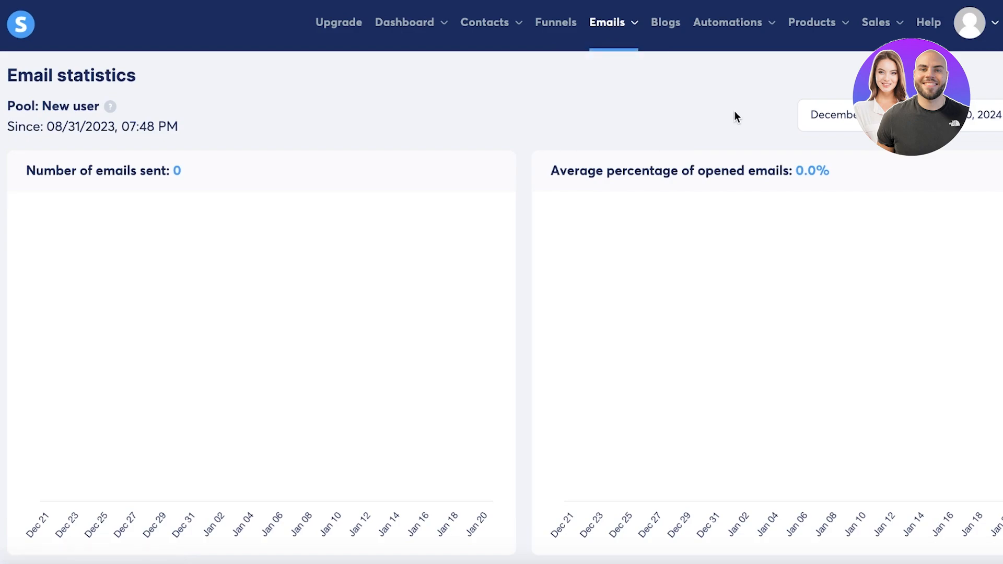
{"action": "scroll", "coordinate": [426, 188], "scroll_direction": "down", "scroll_amount": 5}
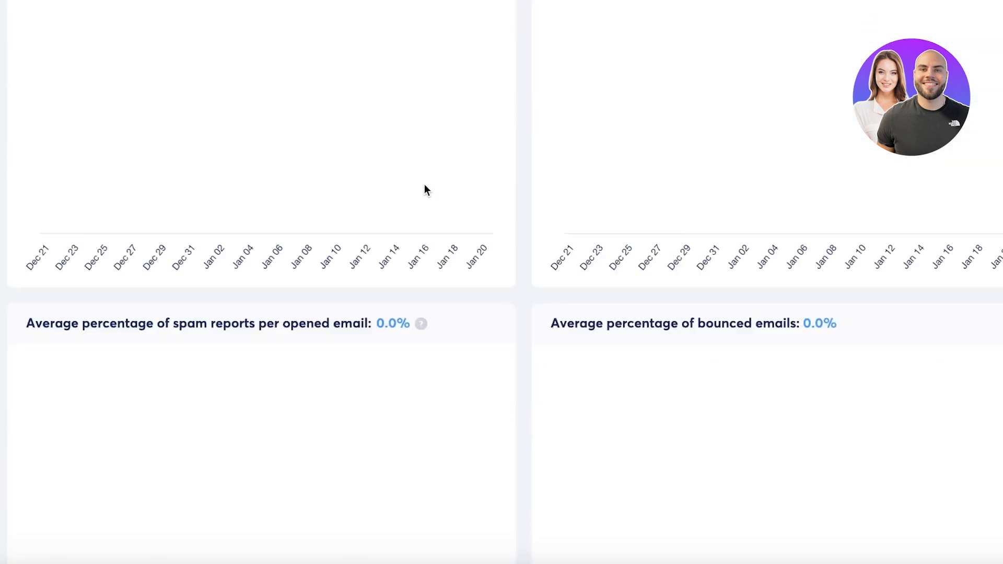
{"action": "scroll", "coordinate": [426, 189], "scroll_direction": "down", "scroll_amount": 2}
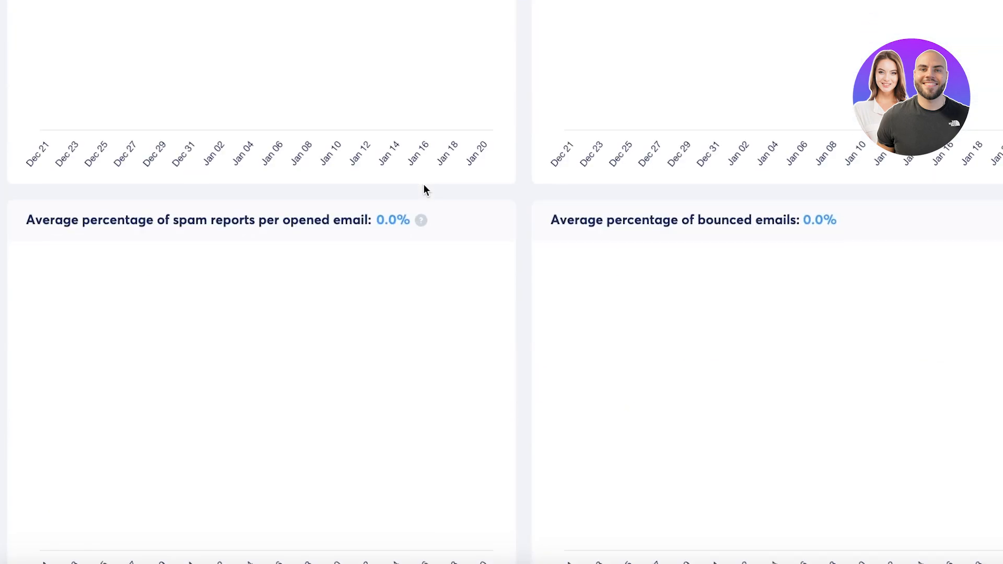
{"action": "scroll", "coordinate": [424, 189], "scroll_direction": "down", "scroll_amount": 3}
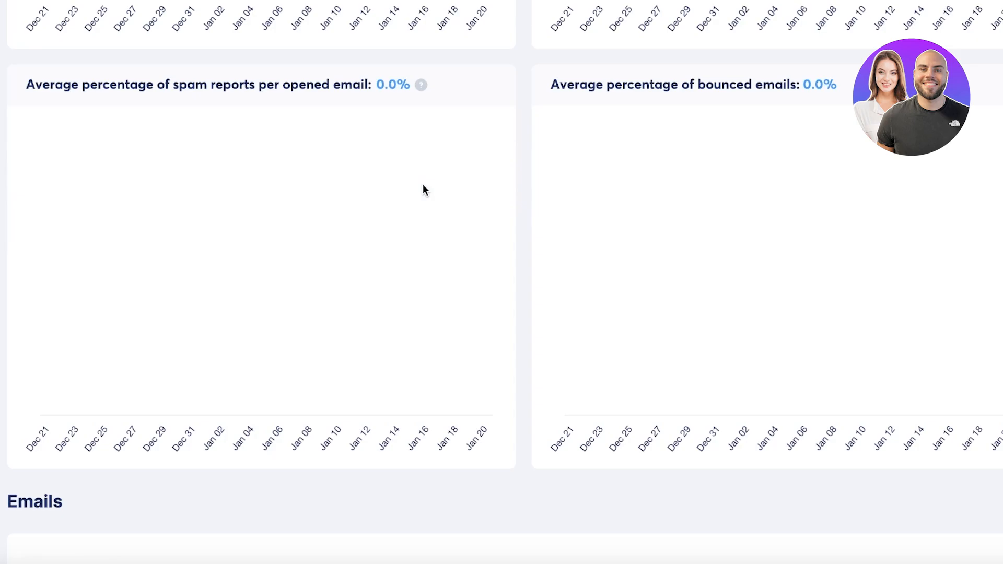
{"action": "scroll", "coordinate": [424, 189], "scroll_direction": "down", "scroll_amount": 5}
{"action": "scroll", "coordinate": [418, 186], "scroll_direction": "up", "scroll_amount": 15}
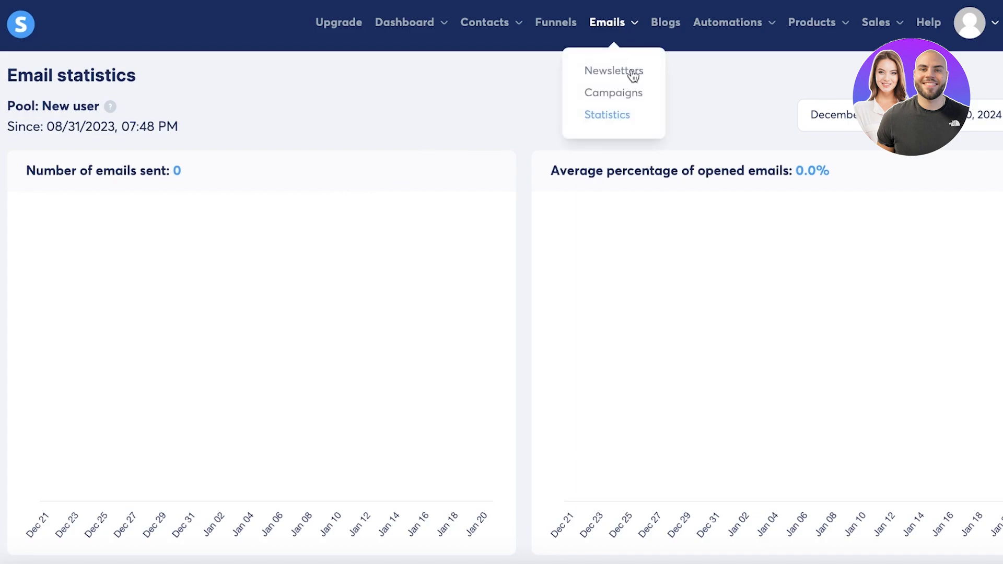
Create an email campaign named "Summer Collection" with the description "A new neon trend for the summer".
{"action": "left_click", "coordinate": [627, 92]}
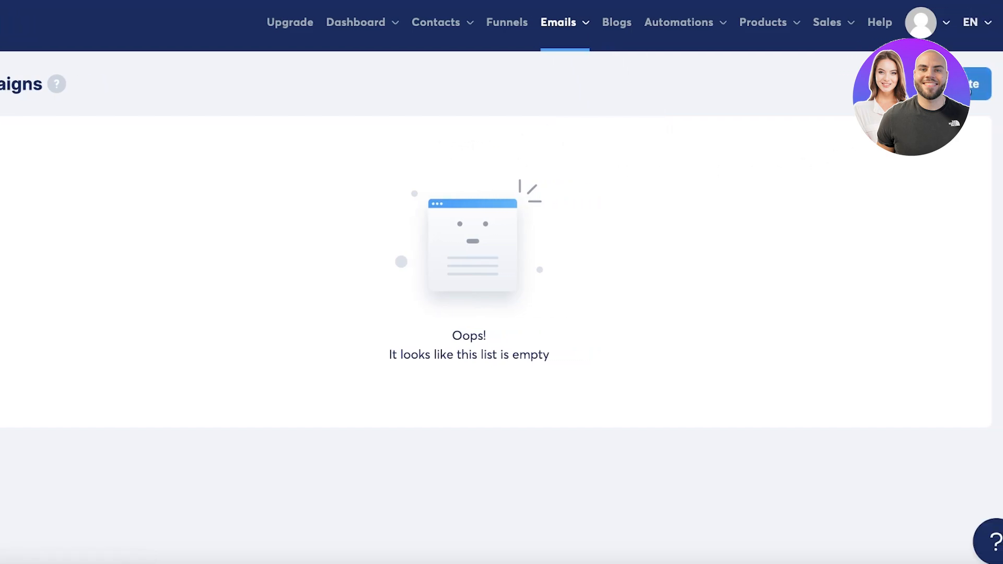
{"action": "left_click", "coordinate": [975, 84]}
{"action": "left_click", "coordinate": [526, 219]}
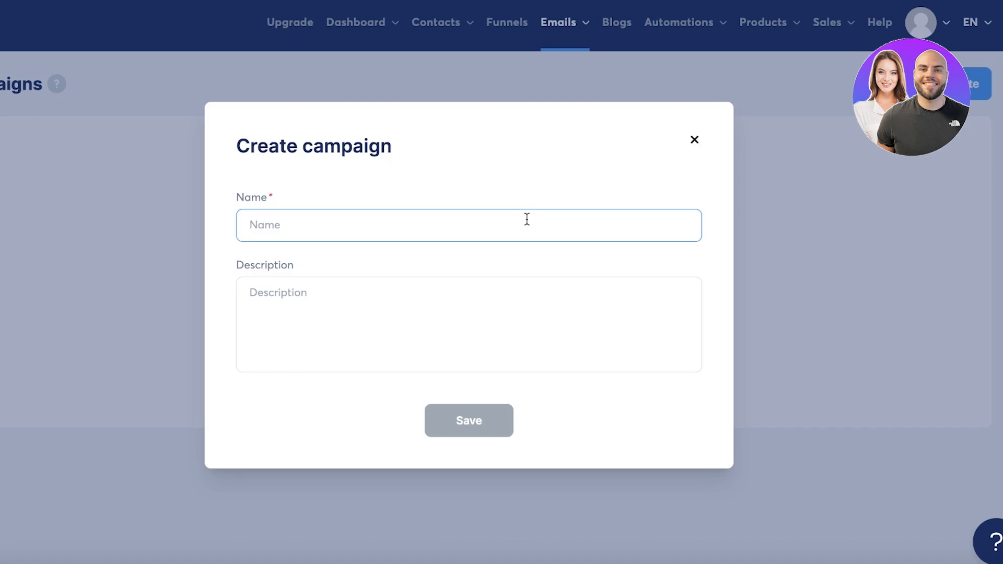
{"action": "type", "text": "Summer C"}
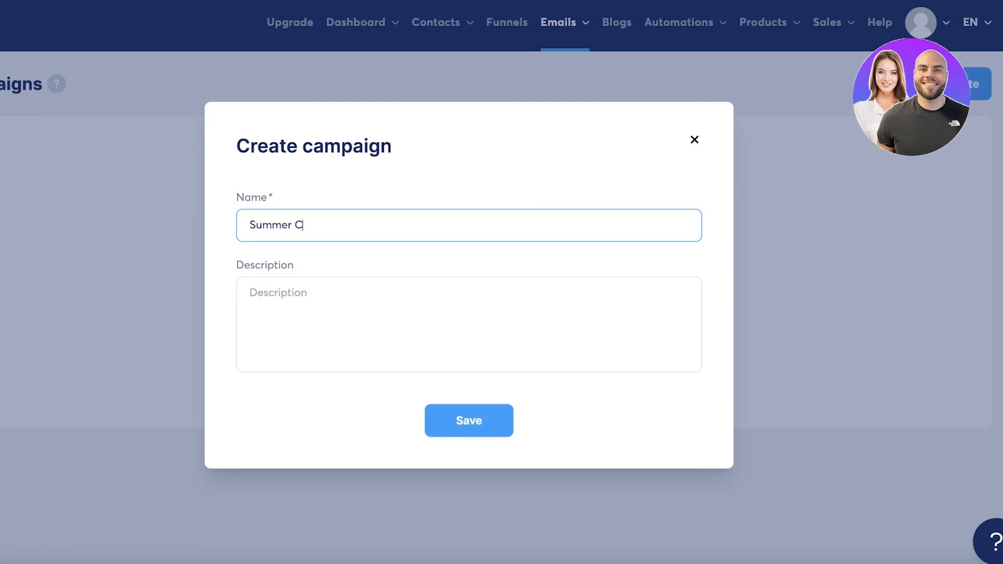
{"action": "type", "text": "ollection"}
{"action": "left_click", "coordinate": [476, 301]}
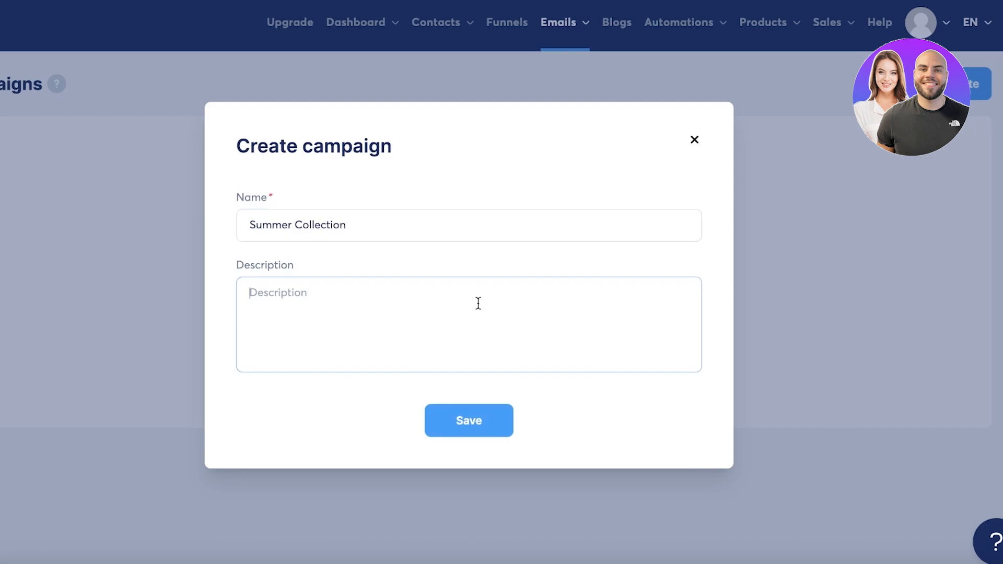
{"action": "type", "text": "A new"}
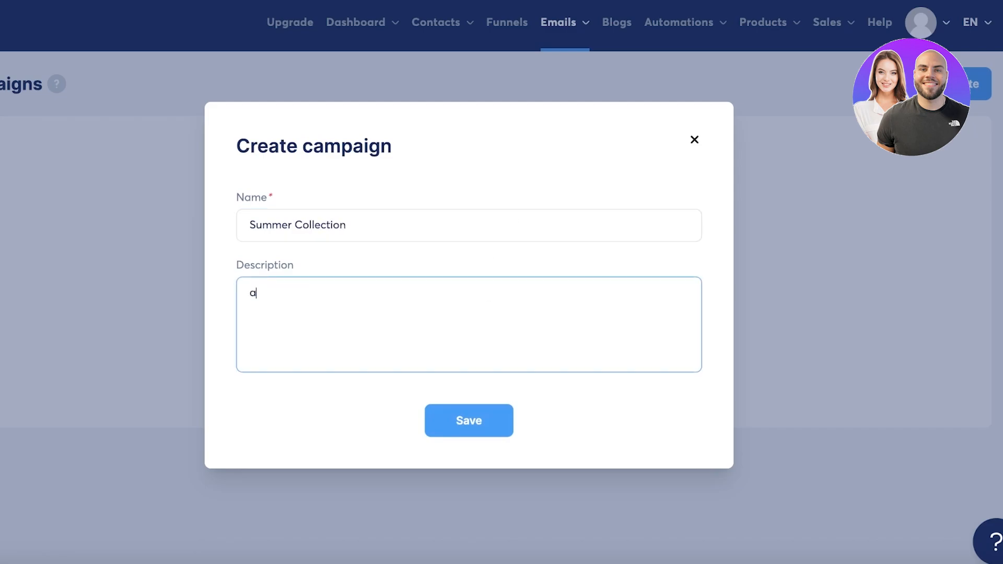
{"action": "type", "text": " neon trend for the summer"}
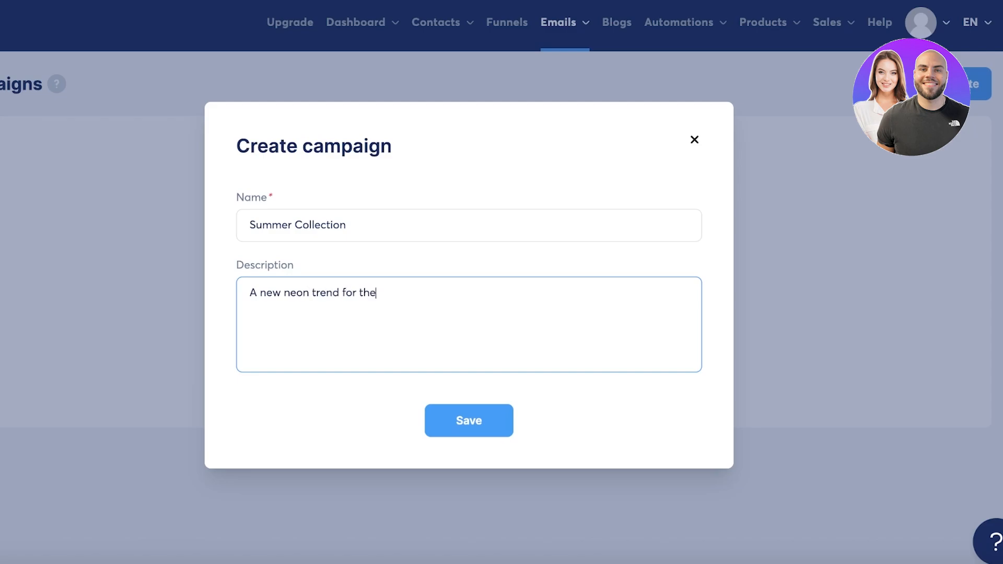
{"action": "key", "text": "Return"}
{"action": "left_click", "coordinate": [457, 429]}
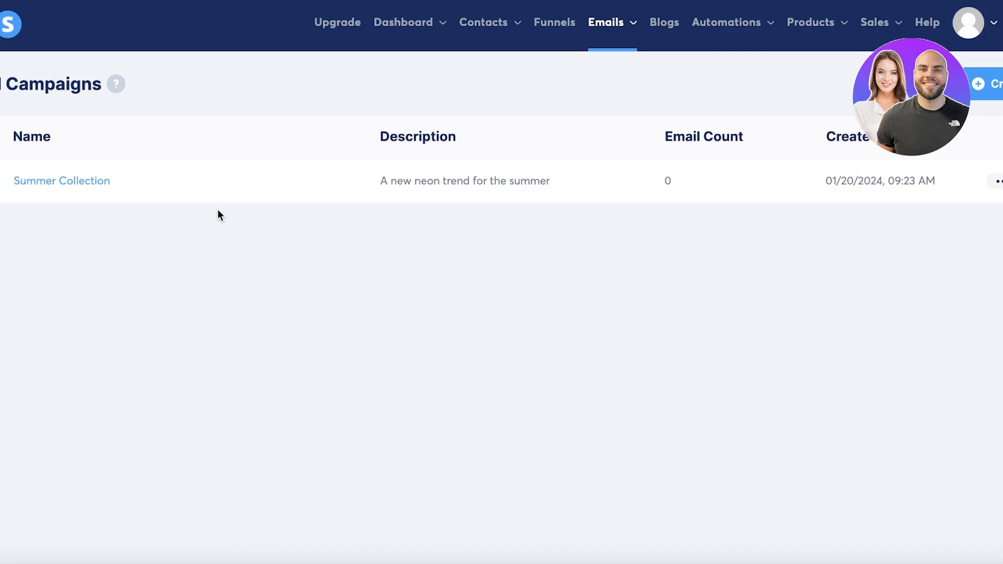
Start a new email step in the Summer Collection campaign with the subject "Get the latest 2024 summer styles now".
{"action": "left_click", "coordinate": [88, 181]}
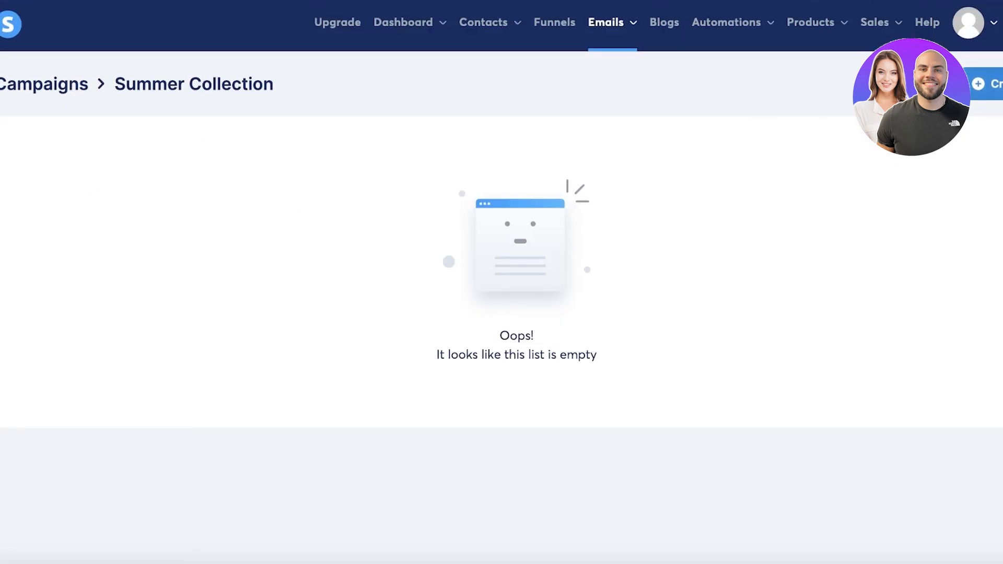
{"action": "left_click", "coordinate": [991, 84]}
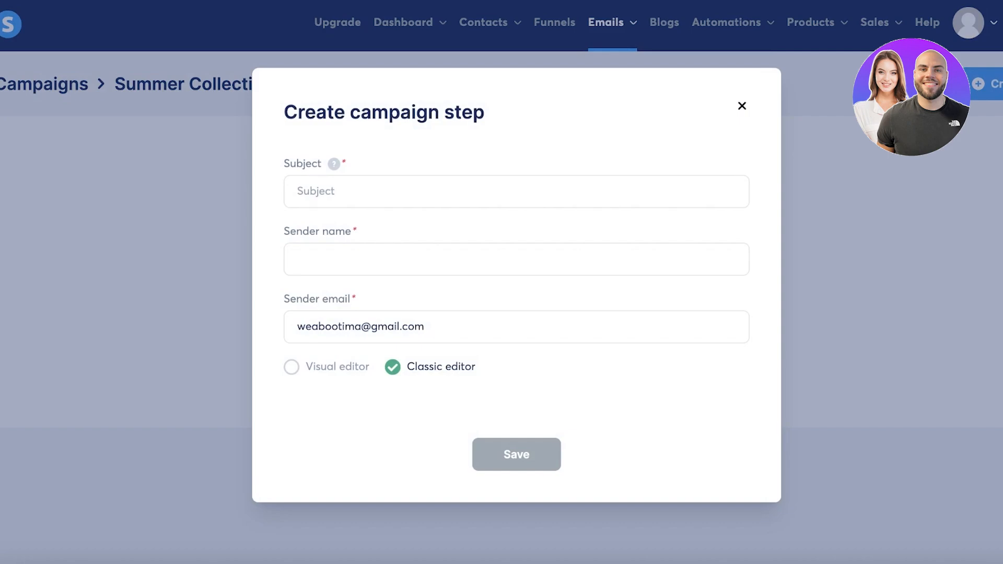
{"action": "left_click", "coordinate": [448, 191]}
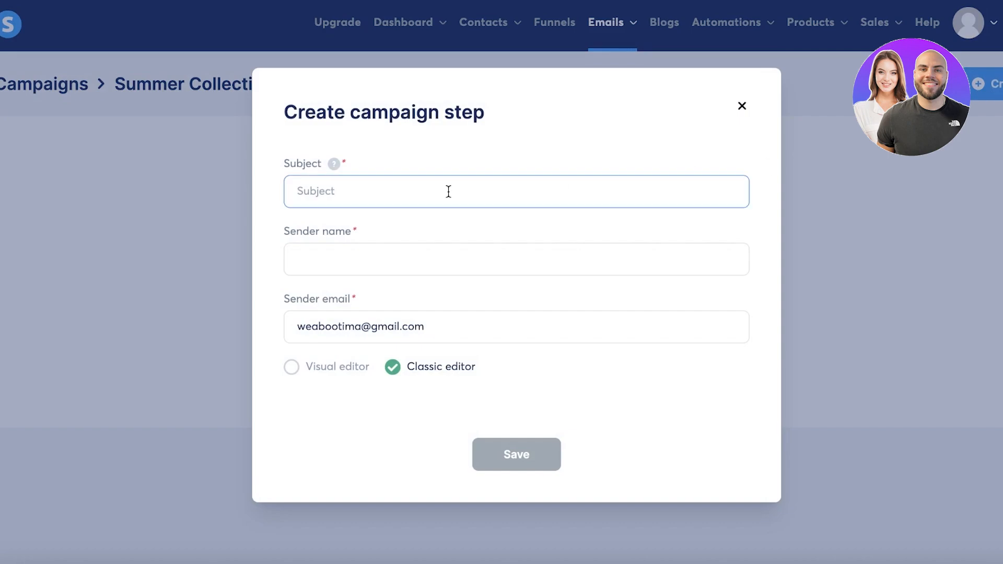
{"action": "left_click", "coordinate": [334, 165]}
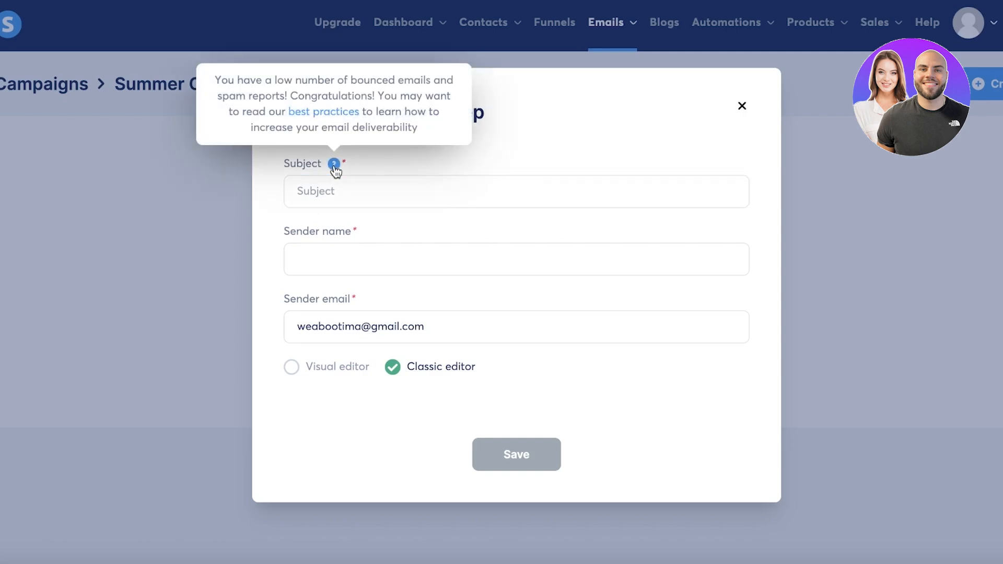
{"action": "left_click", "coordinate": [345, 183]}
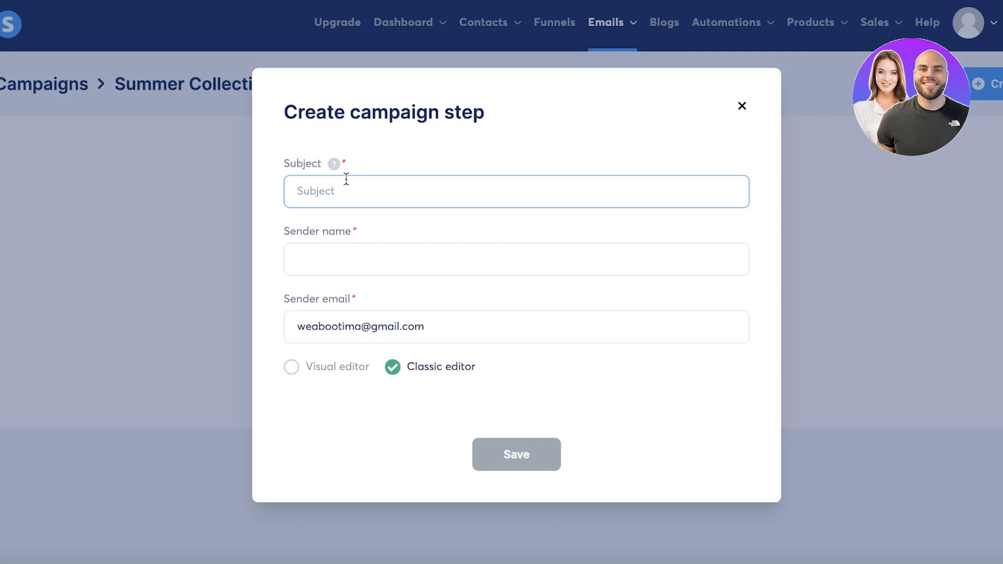
{"action": "type", "text": "Get the l"}
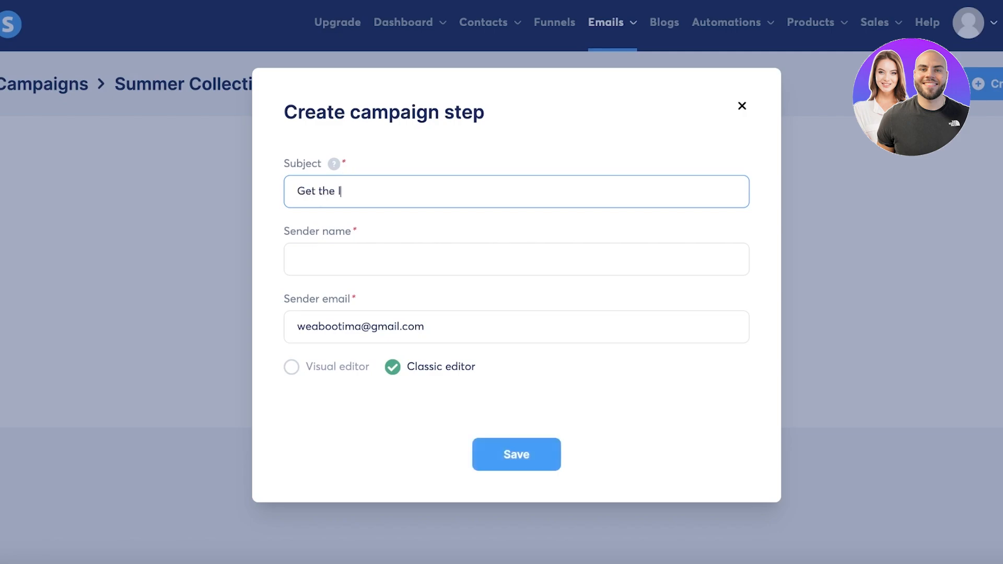
{"action": "type", "text": "atest 2024 summer "}
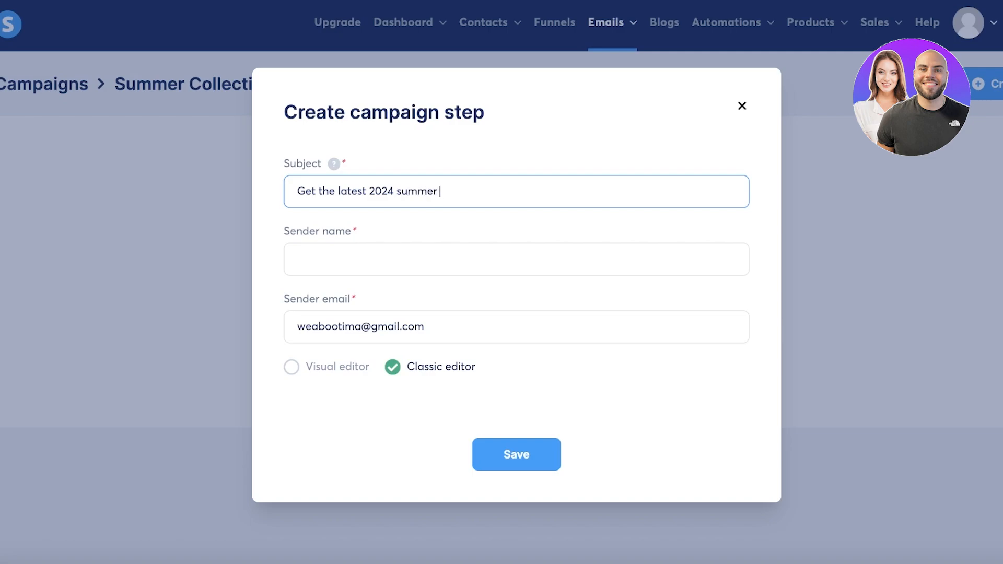
{"action": "type", "text": "styles now"}
Fill in the sender's name, save the campaign step and dismiss the notification.
{"action": "left_click", "coordinate": [364, 242]}
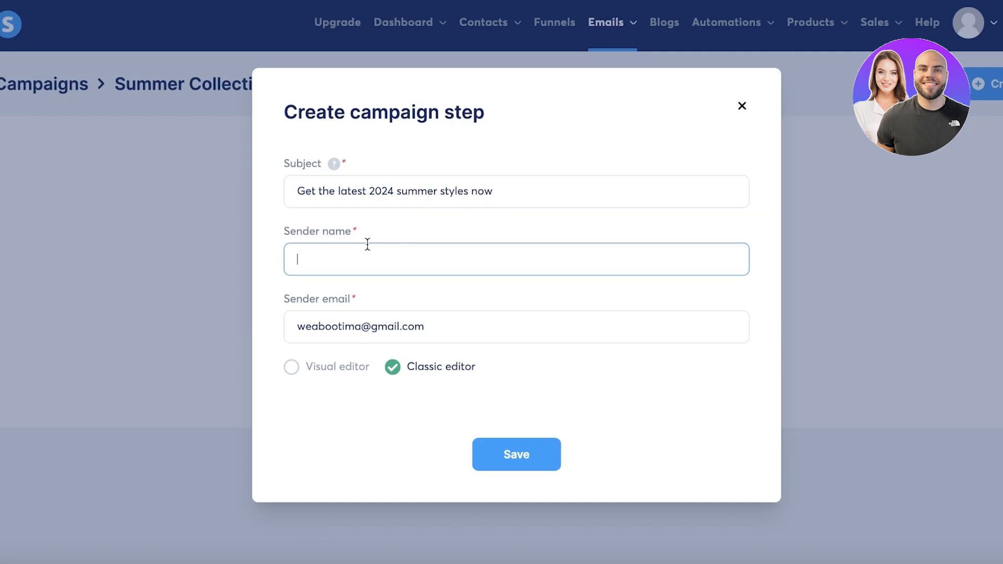
{"action": "type", "text": "Jane Doe"}
{"action": "left_click", "coordinate": [511, 444]}
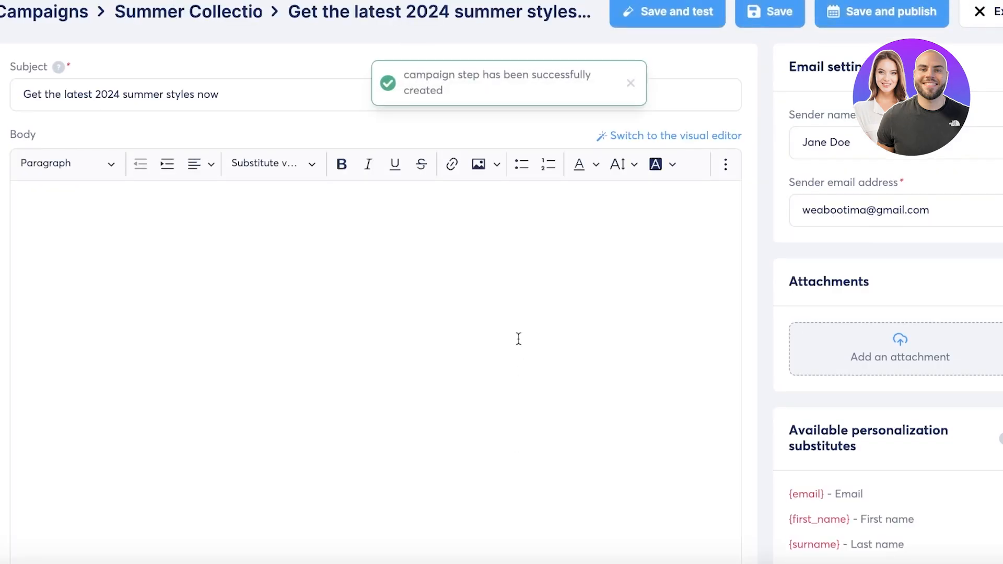
{"action": "left_click", "coordinate": [630, 82]}
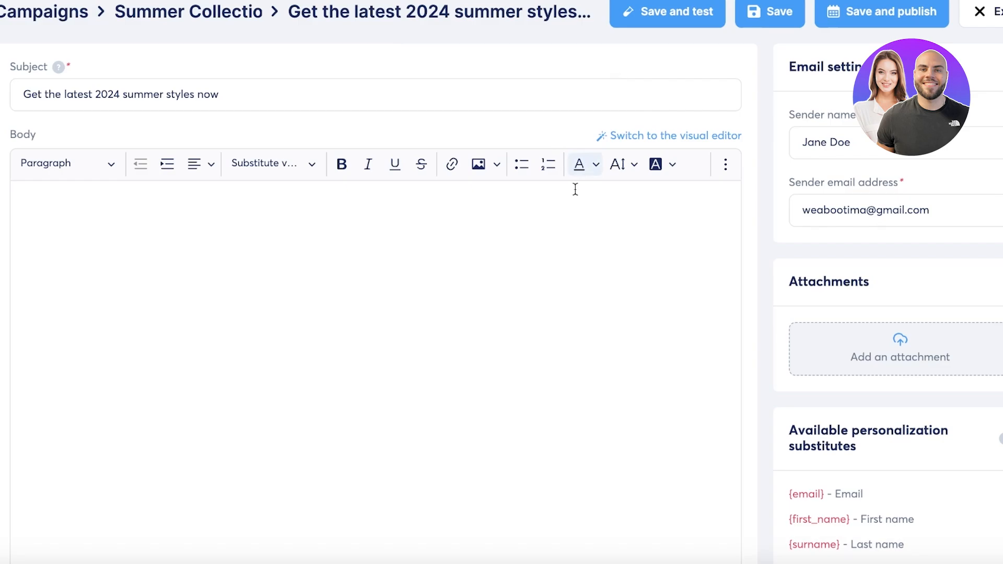
Switch the email body to the visual editor using the "Answered: your most burning questions about online business..." template.
{"action": "scroll", "coordinate": [296, 213], "scroll_direction": "down", "scroll_amount": 1}
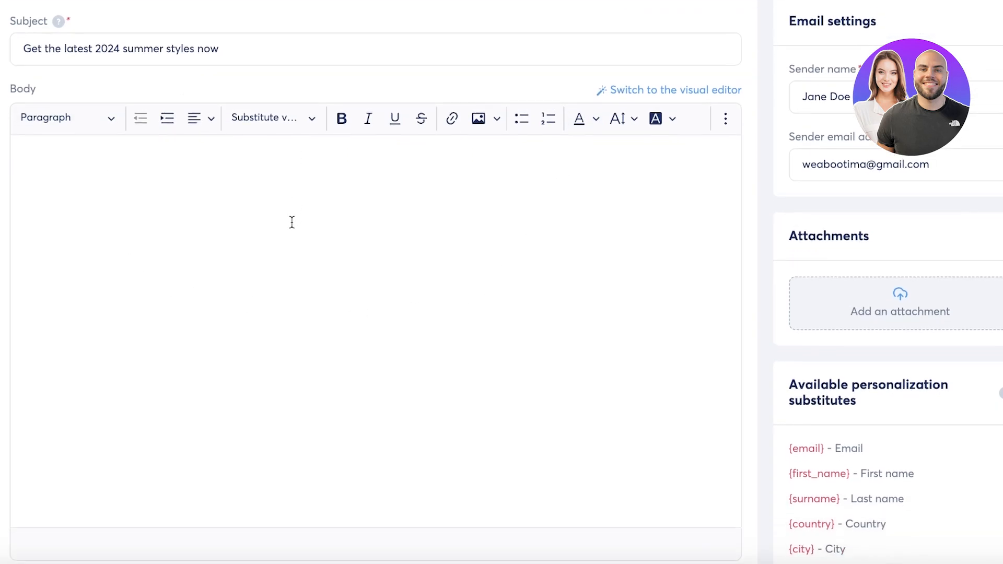
{"action": "scroll", "coordinate": [291, 222], "scroll_direction": "up", "scroll_amount": 3}
{"action": "scroll", "coordinate": [747, 233], "scroll_direction": "down", "scroll_amount": 7}
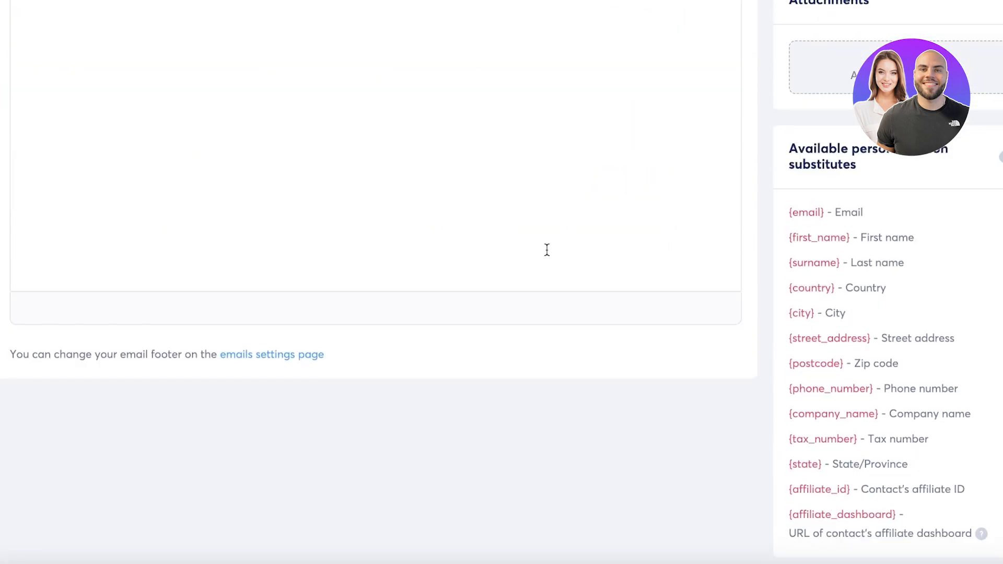
{"action": "scroll", "coordinate": [546, 251], "scroll_direction": "up", "scroll_amount": 7}
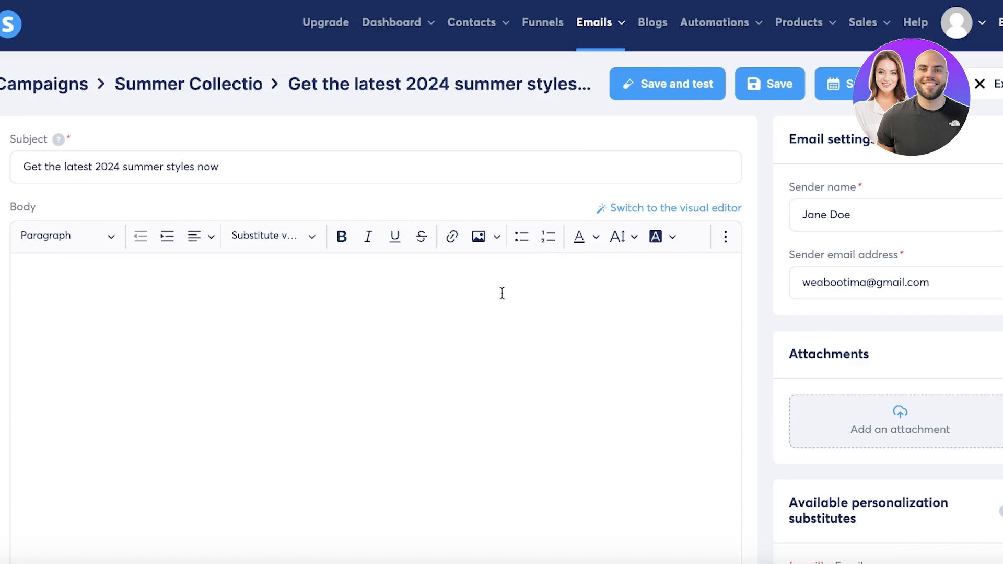
{"action": "left_click", "coordinate": [668, 208]}
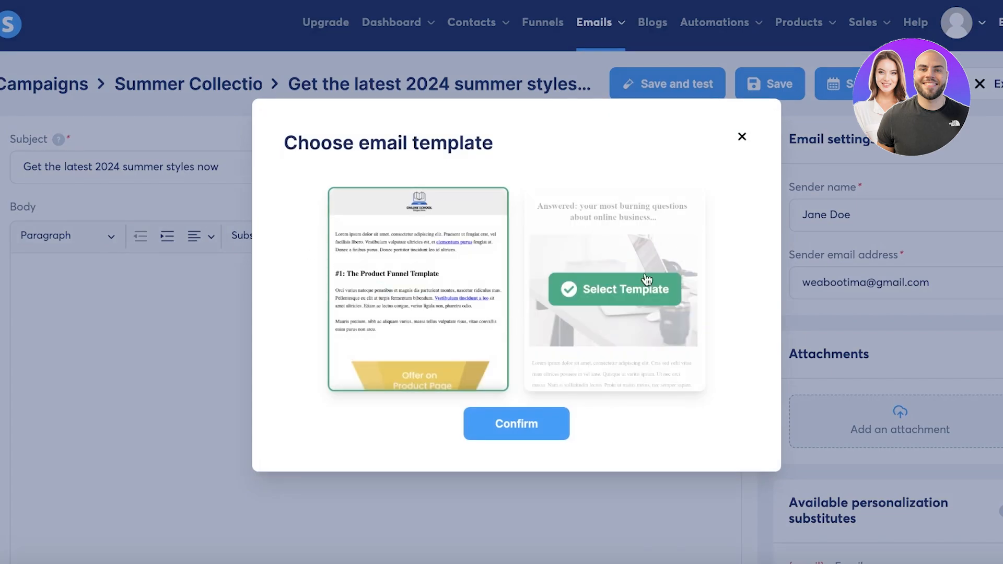
{"action": "left_click", "coordinate": [630, 284]}
{"action": "left_click", "coordinate": [519, 421]}
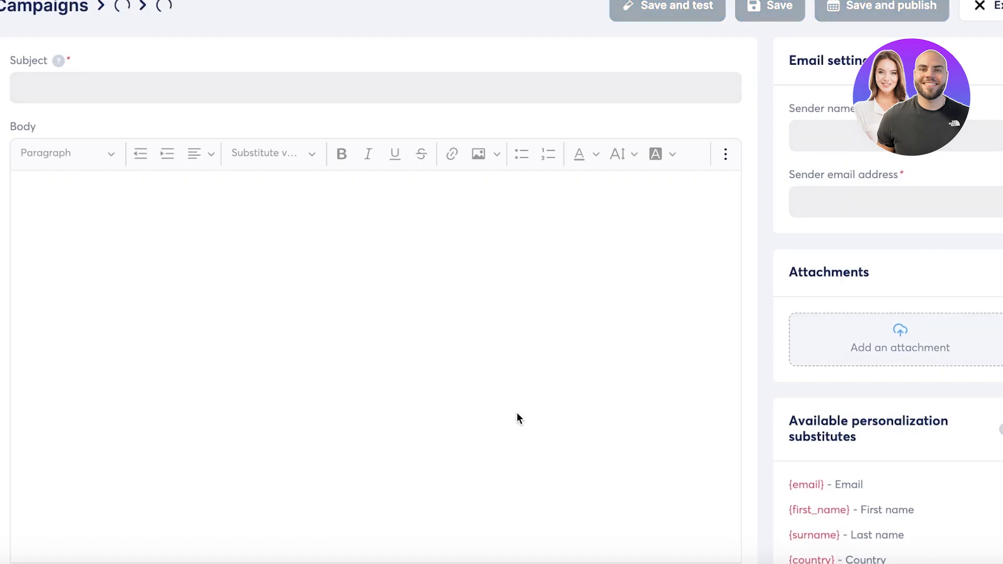
{"action": "scroll", "coordinate": [509, 303], "scroll_direction": "up", "scroll_amount": 2}
{"action": "scroll", "coordinate": [486, 215], "scroll_direction": "down", "scroll_amount": 5}
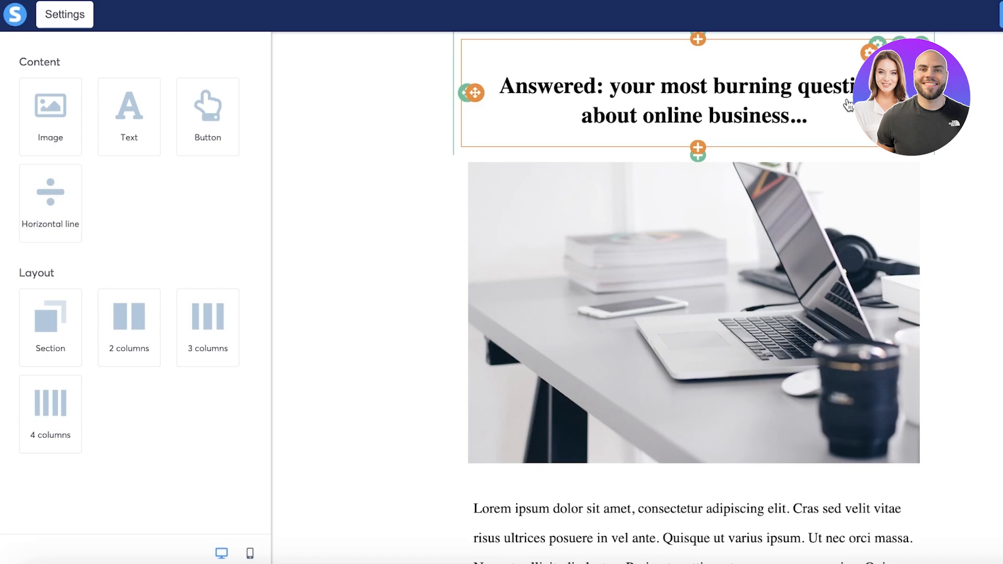
Replace the template's headline text with "Durden brings Summer 2024".
{"action": "left_click", "coordinate": [848, 106]}
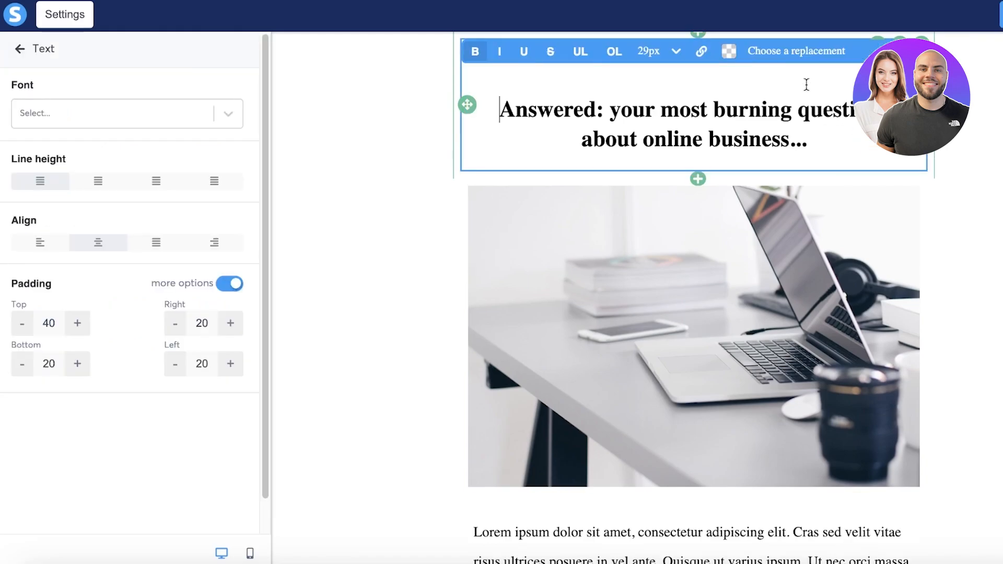
{"action": "triple_click", "coordinate": [745, 131]}
{"action": "type", "text": "Durden"}
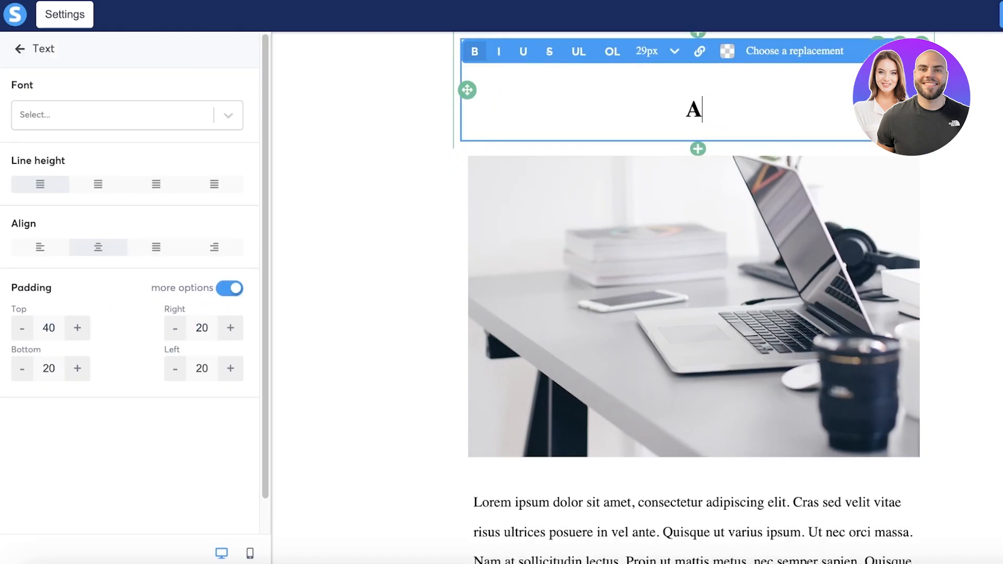
{"action": "type", "text": " brin"}
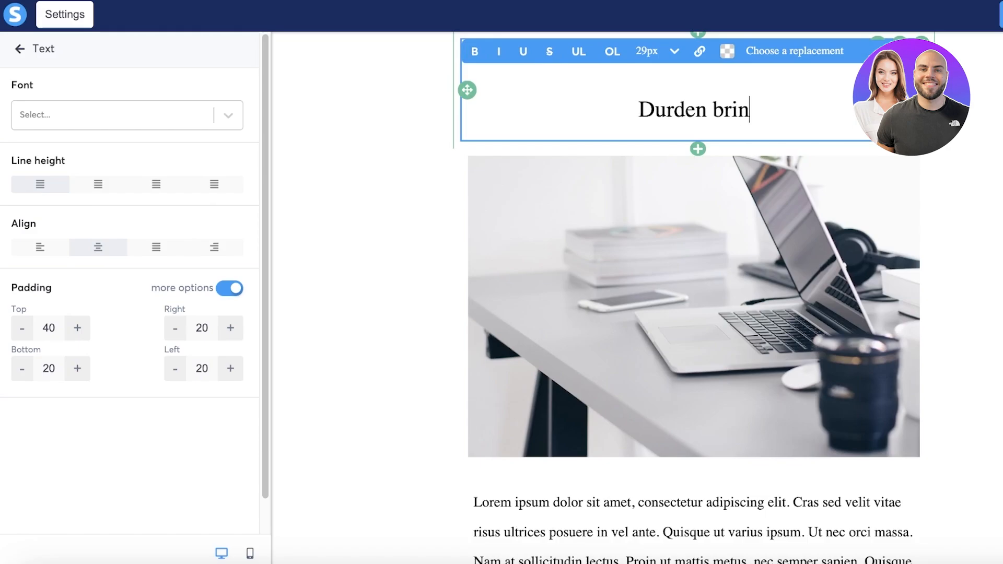
{"action": "type", "text": "gs Summer 2024"}
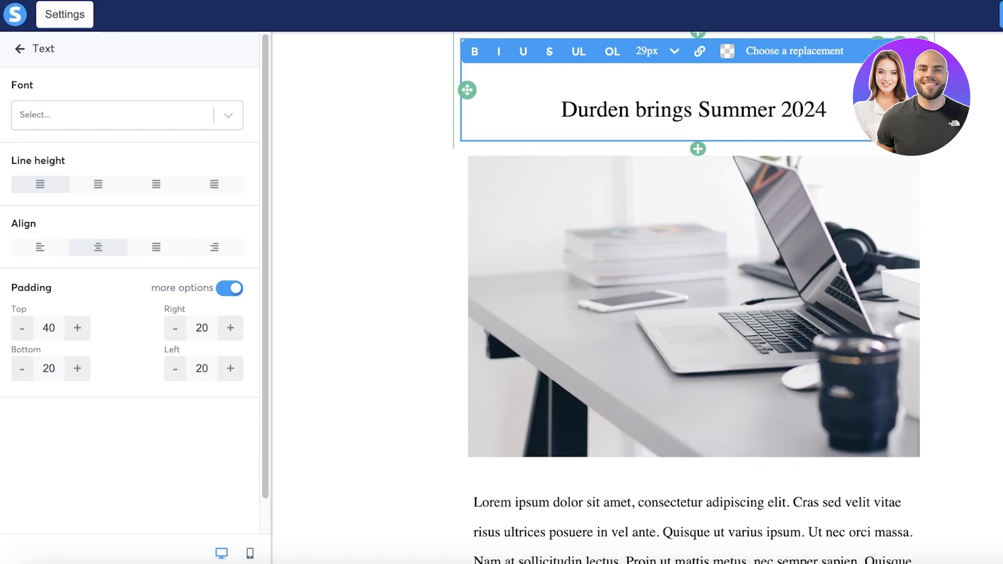
{"action": "left_click", "coordinate": [729, 290]}
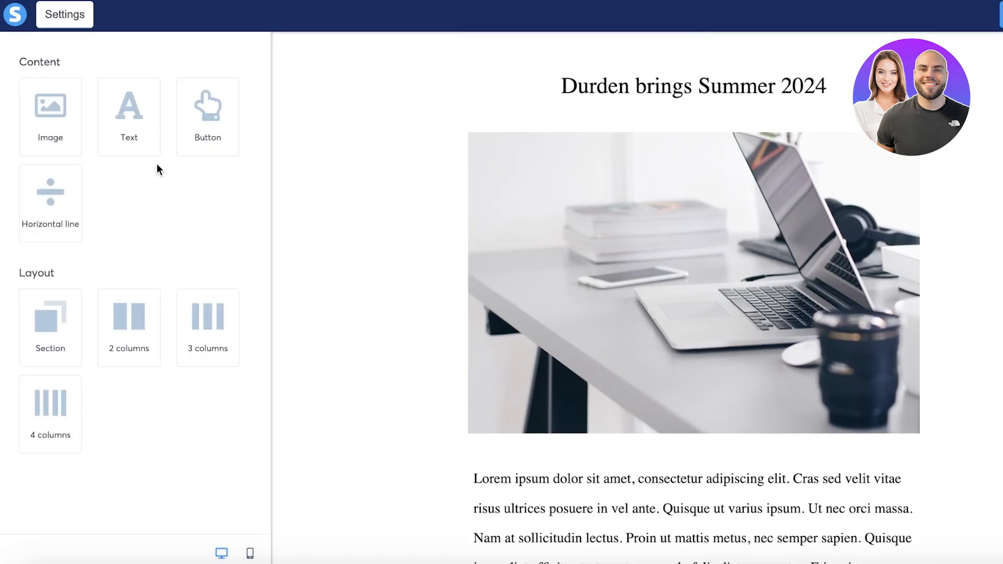
Replace the laptop image with the rosena_beige_271 handbag picture from the file manager and reduce its size to 299.
{"action": "left_click", "coordinate": [500, 228]}
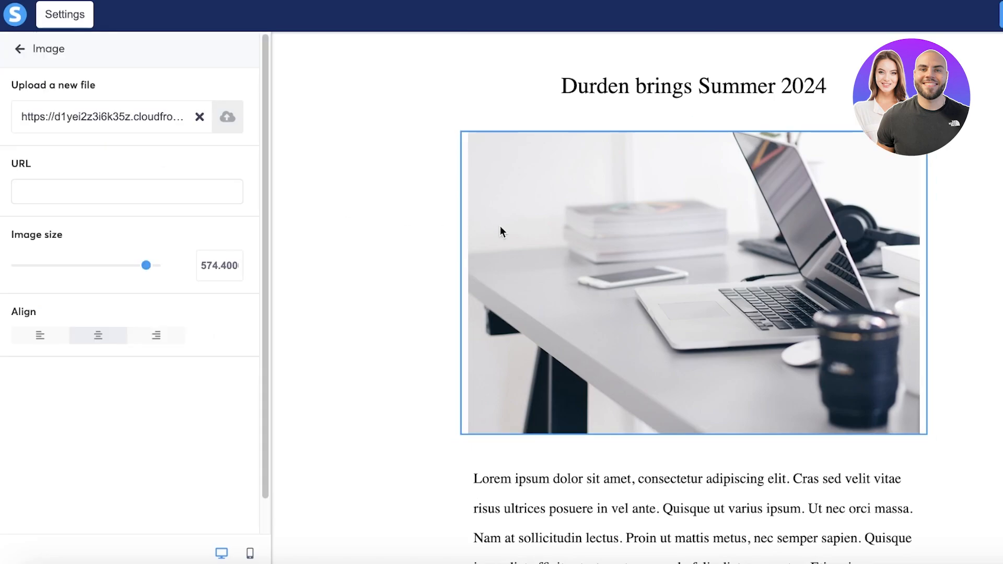
{"action": "left_click", "coordinate": [199, 117]}
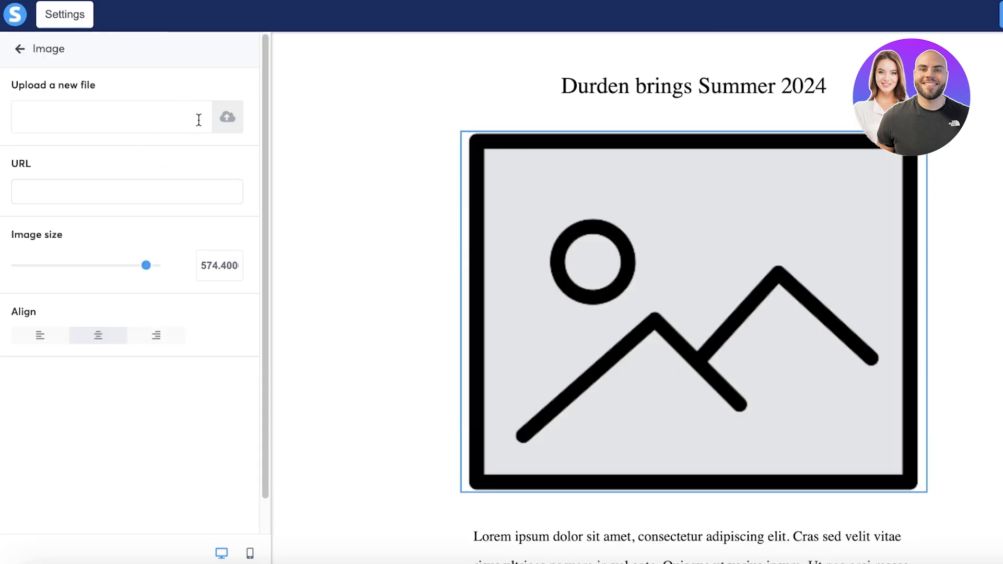
{"action": "left_click", "coordinate": [234, 117]}
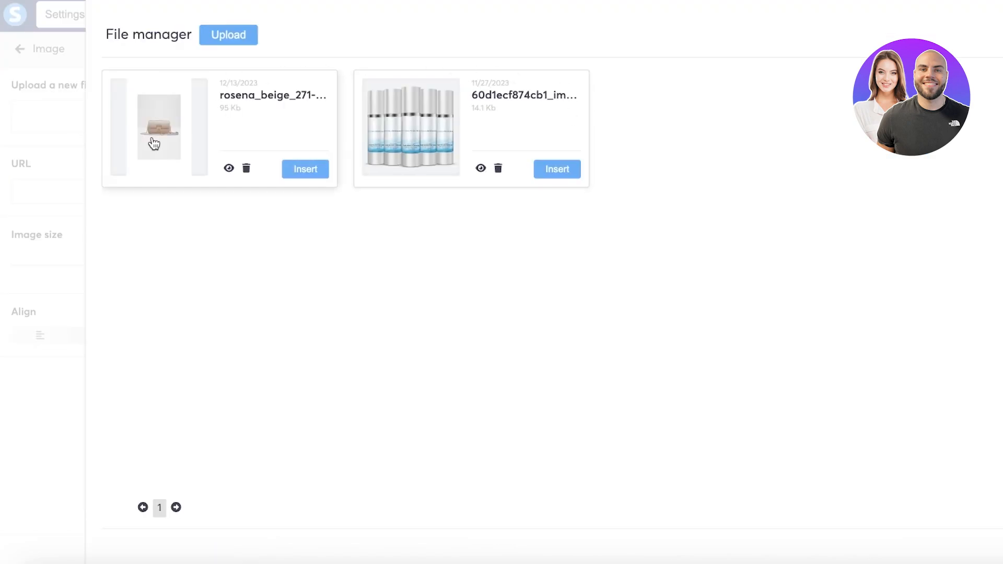
{"action": "left_click", "coordinate": [324, 167]}
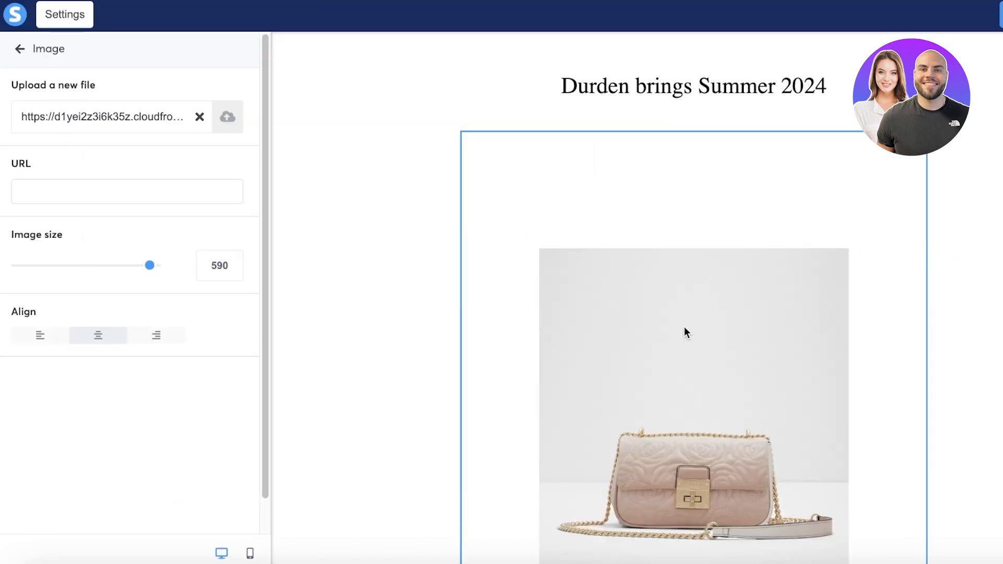
{"action": "left_click_drag", "start_coordinate": [150, 266], "coordinate": [84, 286]}
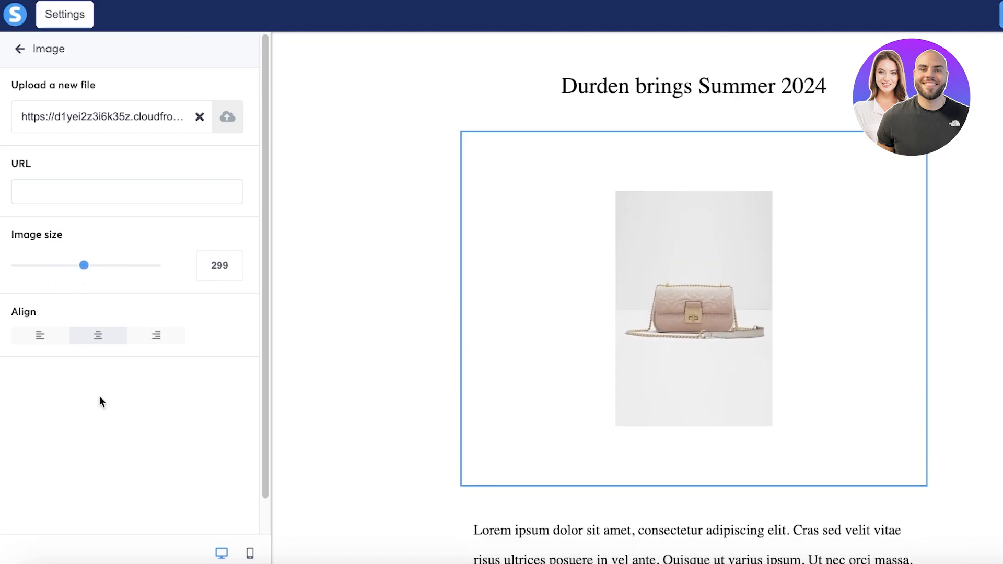
{"action": "left_click", "coordinate": [358, 296]}
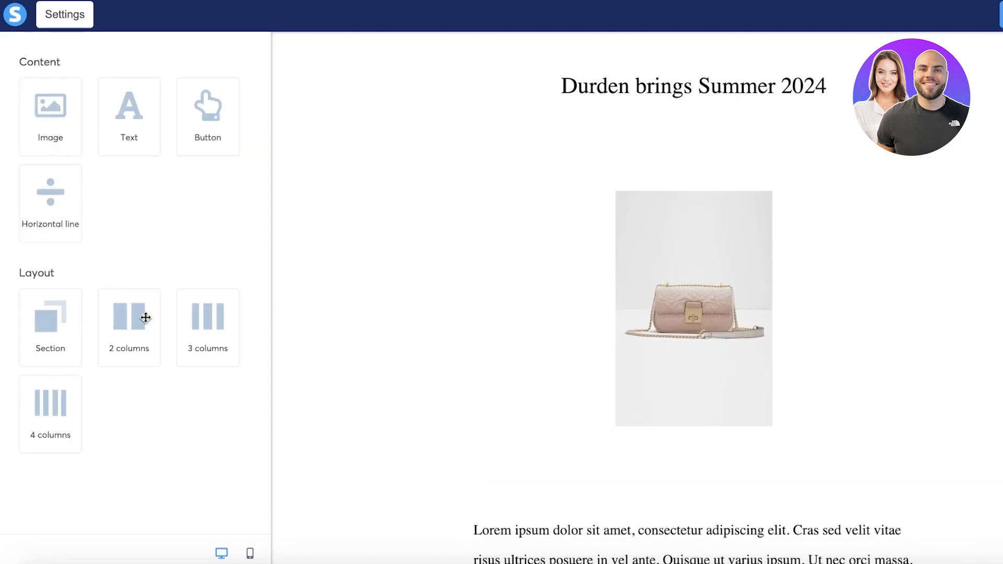
Add a two-column layout beneath the handbag image and try to move the image into the second column.
{"action": "left_click_drag", "start_coordinate": [145, 317], "coordinate": [573, 312]}
{"action": "scroll", "coordinate": [573, 311], "scroll_direction": "down", "scroll_amount": 5}
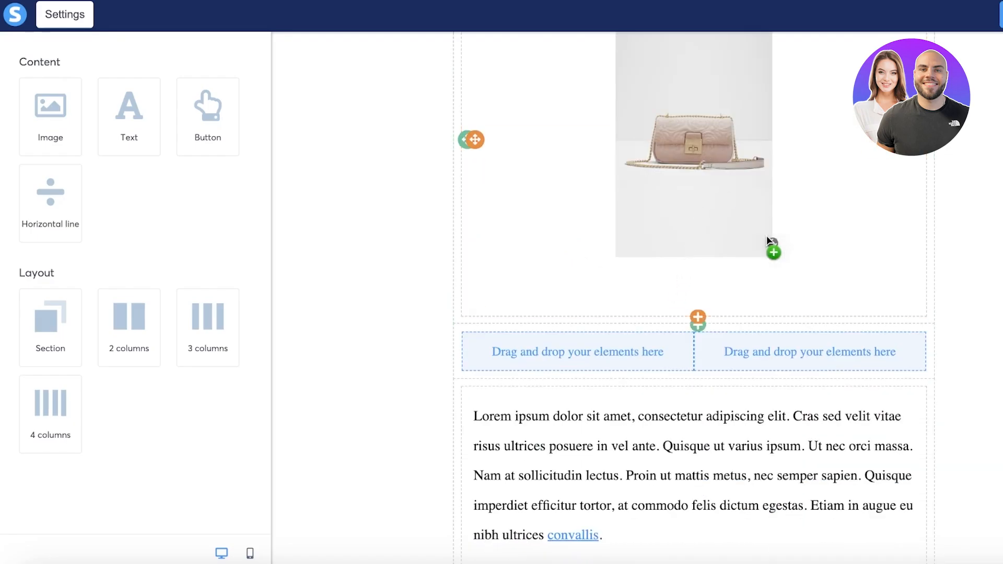
{"action": "left_click", "coordinate": [696, 104]}
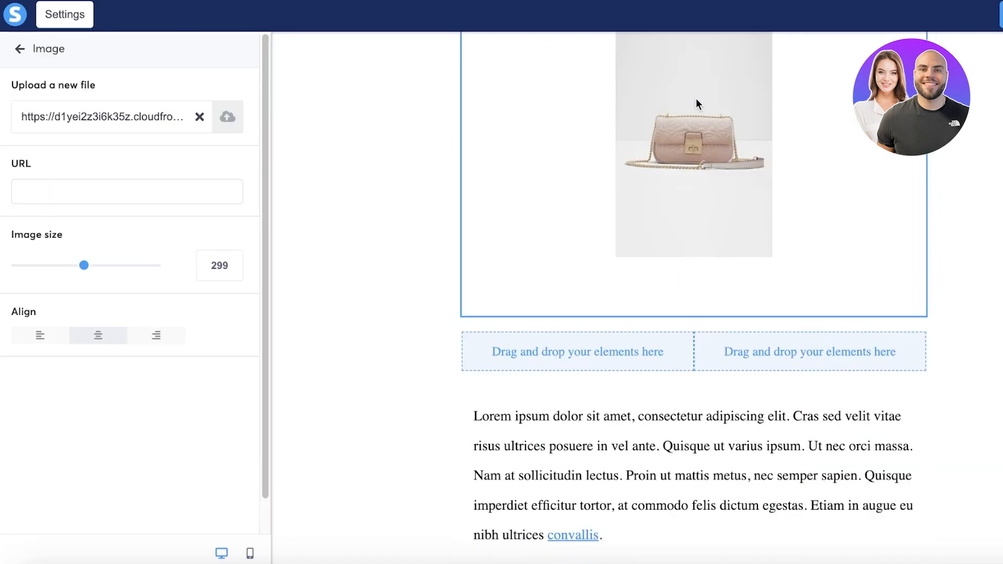
{"action": "left_click", "coordinate": [773, 260]}
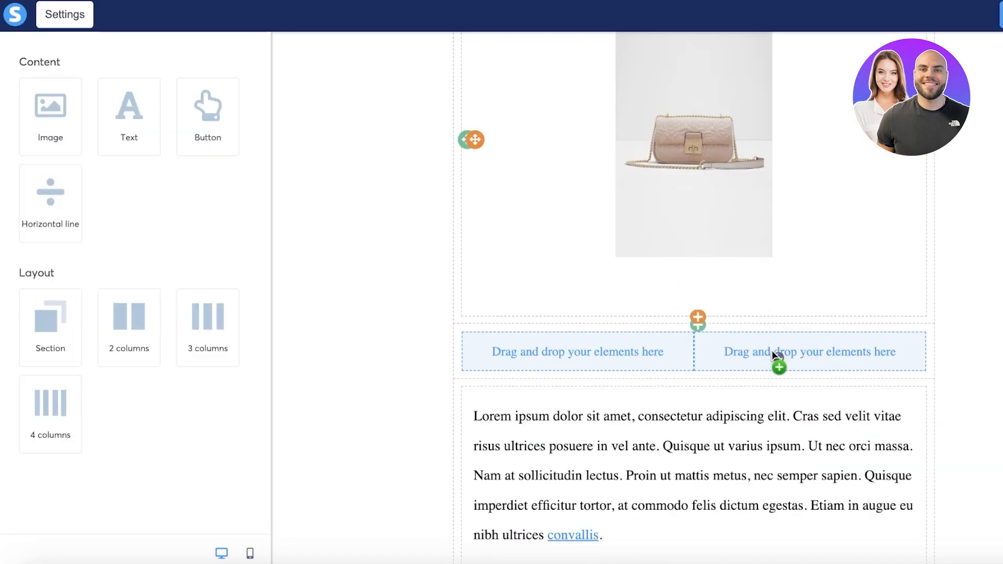
{"action": "scroll", "coordinate": [771, 360], "scroll_direction": "up", "scroll_amount": 5}
{"action": "left_click", "coordinate": [741, 281]}
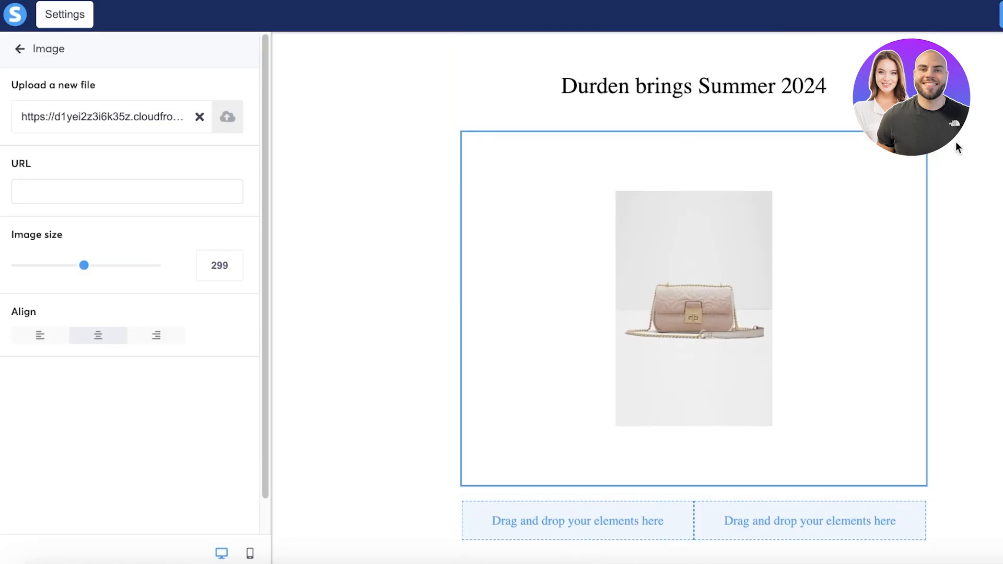
Delete the handbag image and the empty single-column section that held it, above the two-column layout.
{"action": "left_click", "coordinate": [906, 156]}
{"action": "left_click", "coordinate": [907, 156]}
{"action": "left_click", "coordinate": [888, 142]}
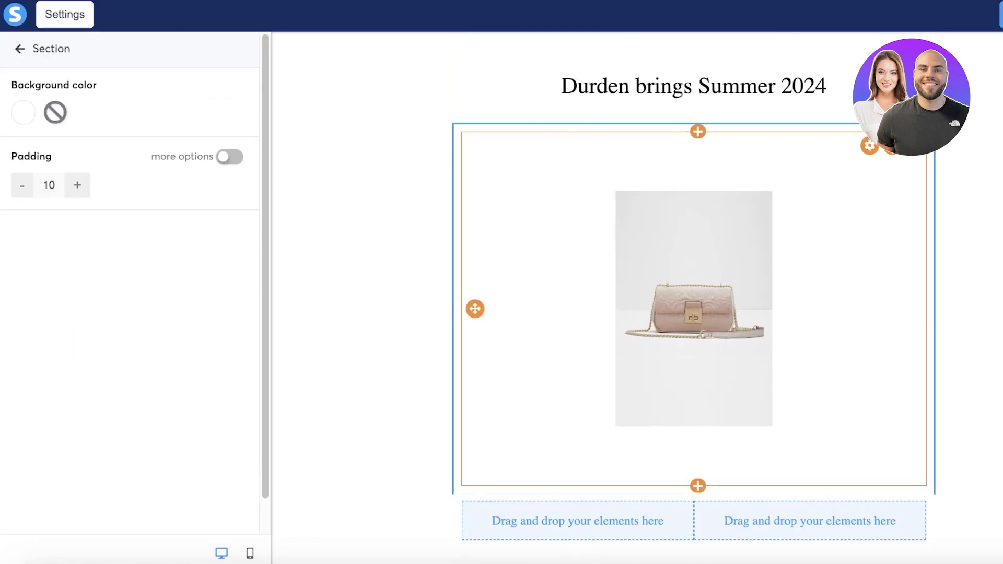
{"action": "left_click", "coordinate": [891, 146]}
{"action": "left_click", "coordinate": [854, 158]}
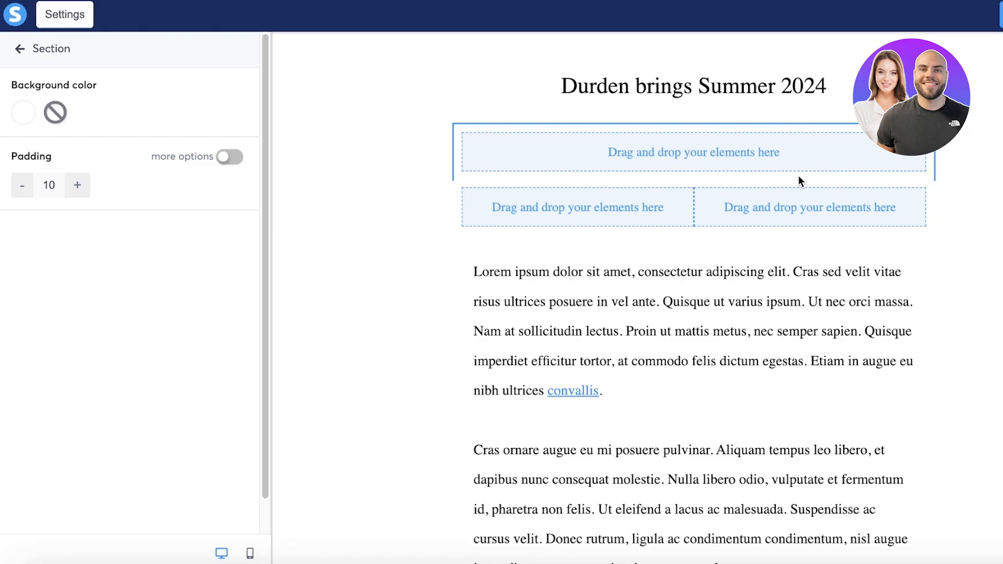
{"action": "left_click", "coordinate": [930, 152]}
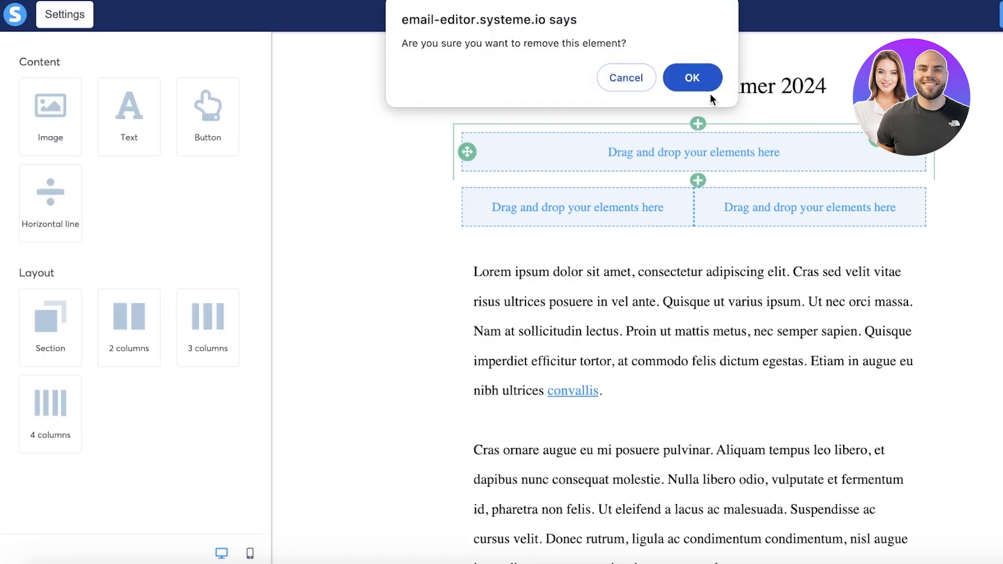
{"action": "left_click", "coordinate": [702, 84]}
Add an image element to the second column and fill it with the rosena_beige_271 handbag picture.
{"action": "left_click", "coordinate": [724, 162]}
{"action": "left_click", "coordinate": [490, 249]}
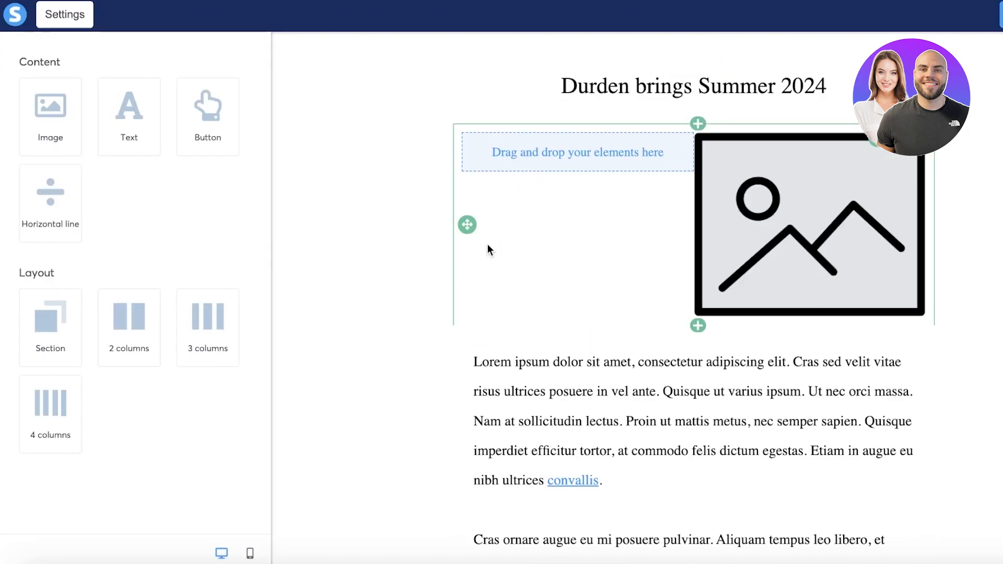
{"action": "left_click", "coordinate": [812, 195]}
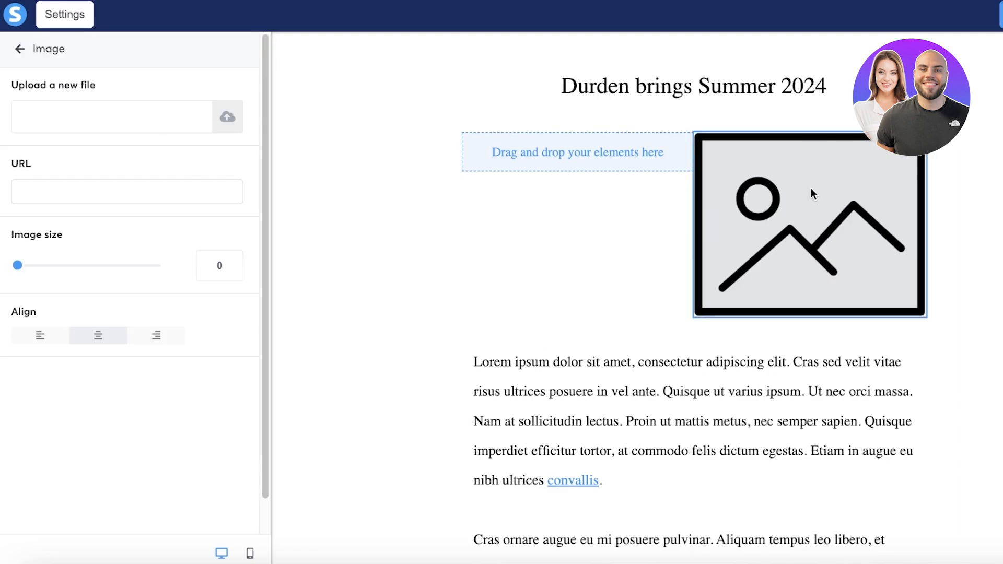
{"action": "left_click", "coordinate": [229, 120]}
{"action": "left_click", "coordinate": [324, 171]}
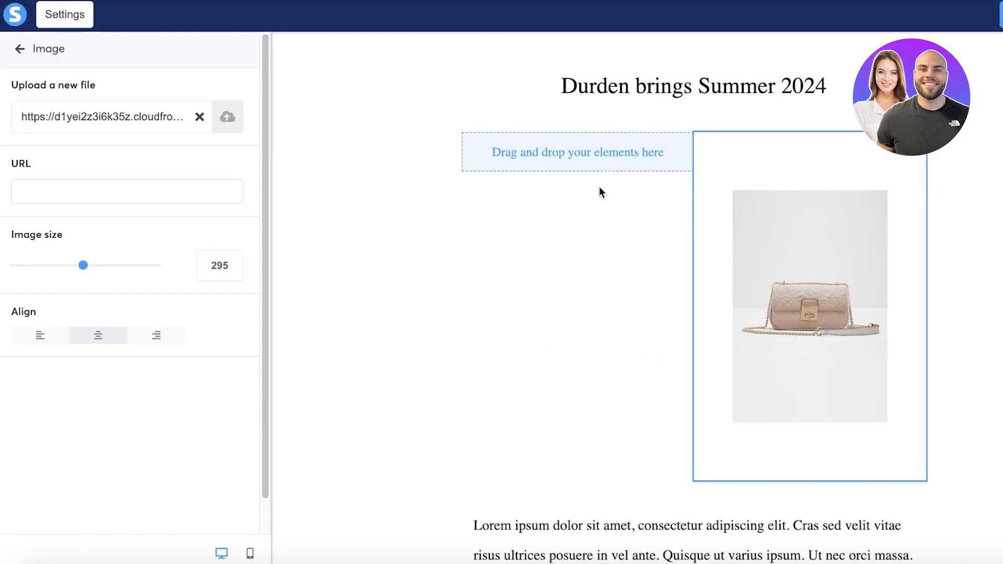
{"action": "left_click", "coordinate": [599, 187]}
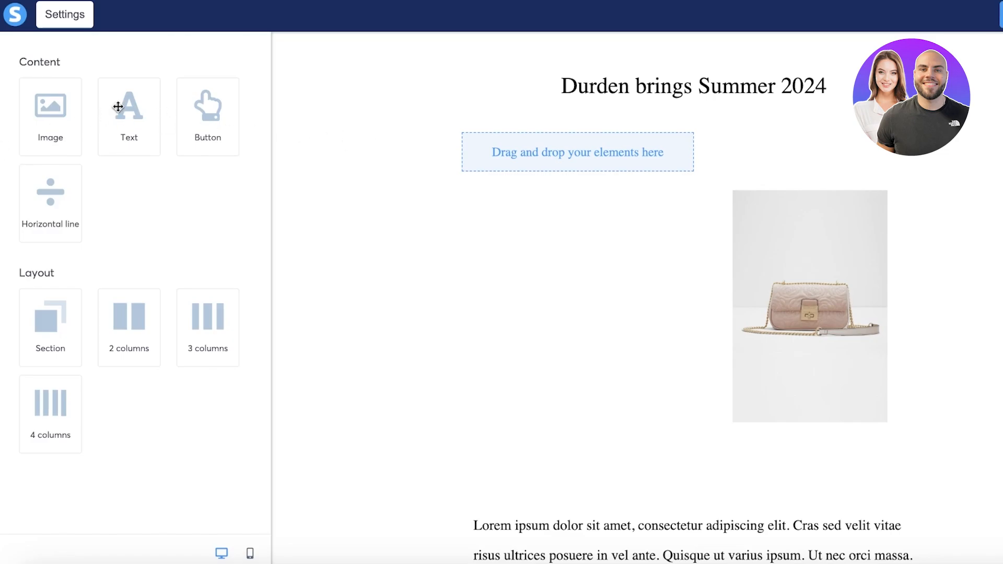
Add a centred 29px text element to the first column reading "Neon is in" and, below a blank line, "Everything else is out!".
{"action": "left_click_drag", "start_coordinate": [118, 106], "coordinate": [504, 140]}
{"action": "double_click", "coordinate": [532, 223]}
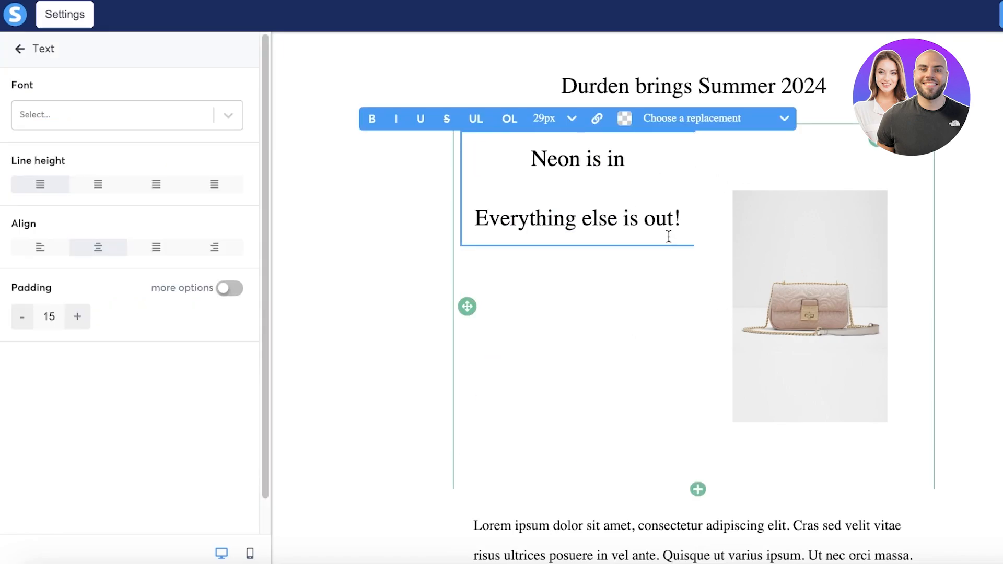
{"action": "left_click_drag", "start_coordinate": [685, 217], "coordinate": [718, 218]}
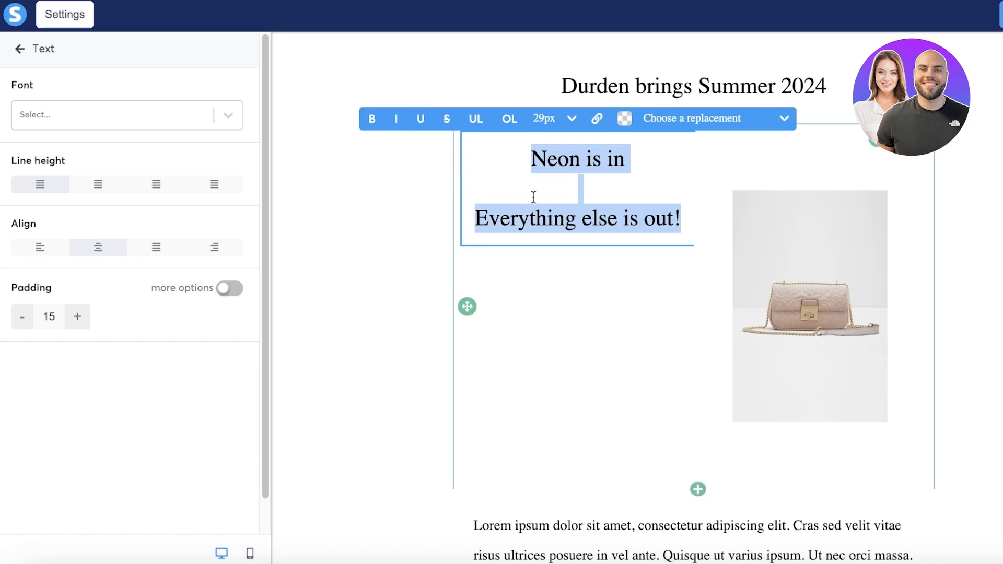
Try bulleted and numbered list formatting on the "Neon is in" line, remove it, and make the line italic.
{"action": "triple_click", "coordinate": [546, 163]}
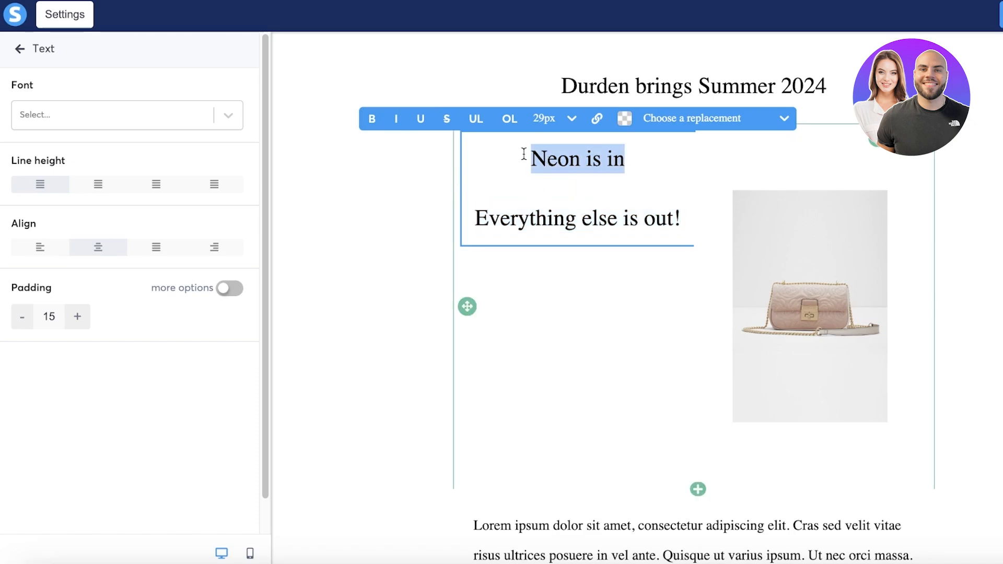
{"action": "left_click", "coordinate": [469, 119]}
{"action": "left_click", "coordinate": [469, 119]}
{"action": "left_click", "coordinate": [509, 119]}
{"action": "left_click", "coordinate": [509, 119]}
{"action": "left_click", "coordinate": [396, 118]}
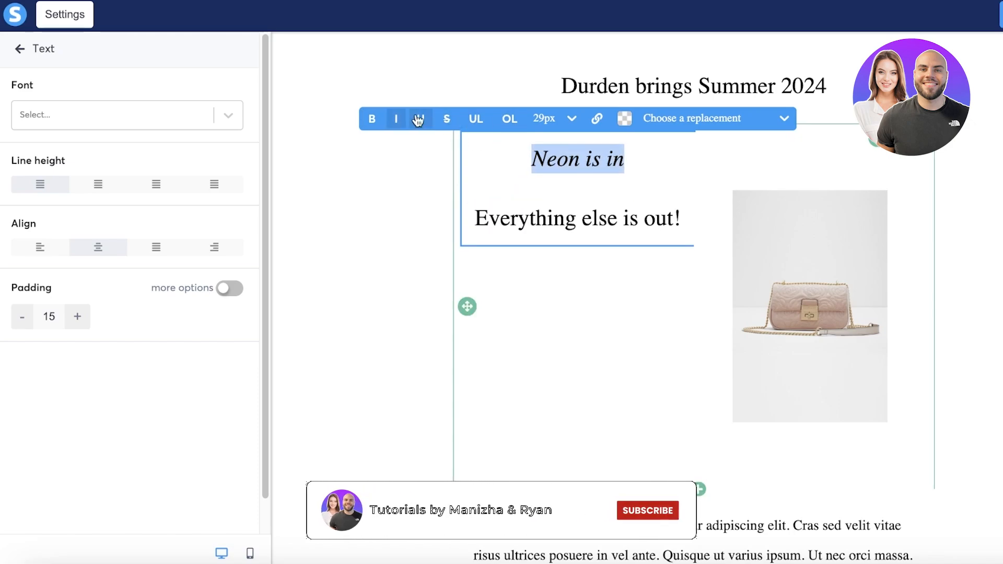
Insert blank lines above "Neon is in" to lower the text beside the handbag picture.
{"action": "left_click", "coordinate": [556, 158]}
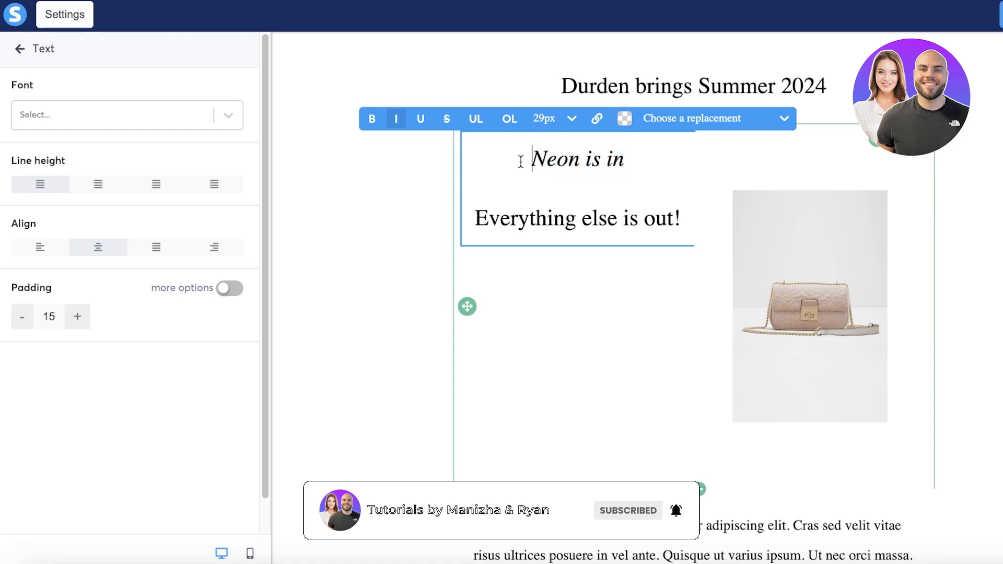
{"action": "left_click", "coordinate": [521, 161]}
{"action": "key", "text": "Return"}
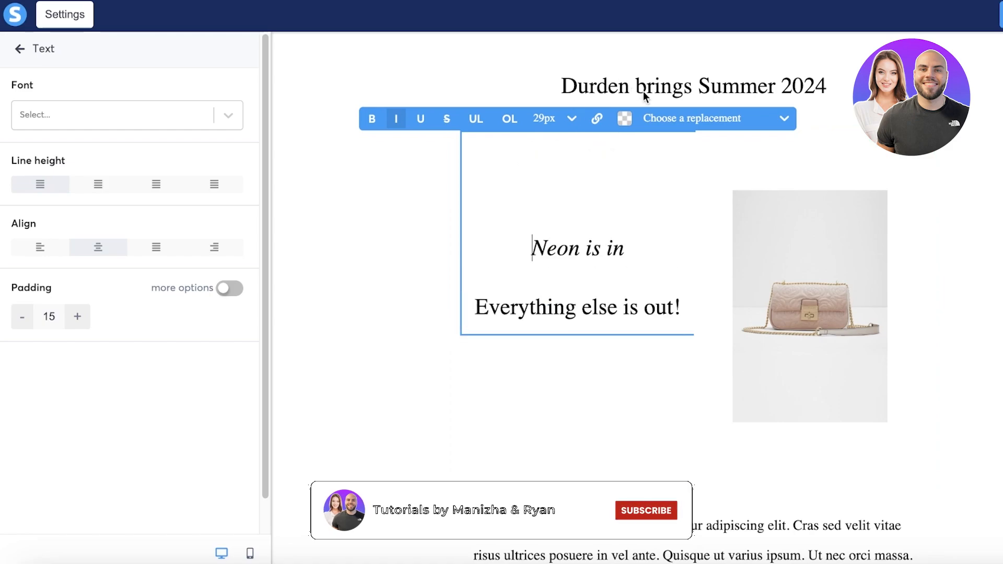
{"action": "left_click", "coordinate": [640, 119]}
{"action": "left_click", "coordinate": [577, 217]}
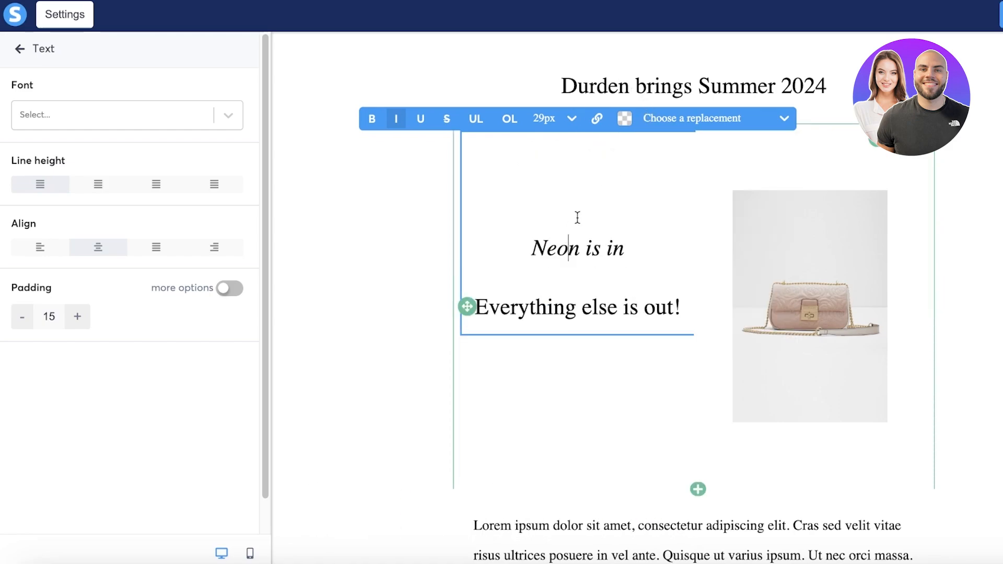
Try black at 56% opacity, green 7ED321 and purple as text colours in the "Neon is in" text element.
{"action": "left_click", "coordinate": [622, 120]}
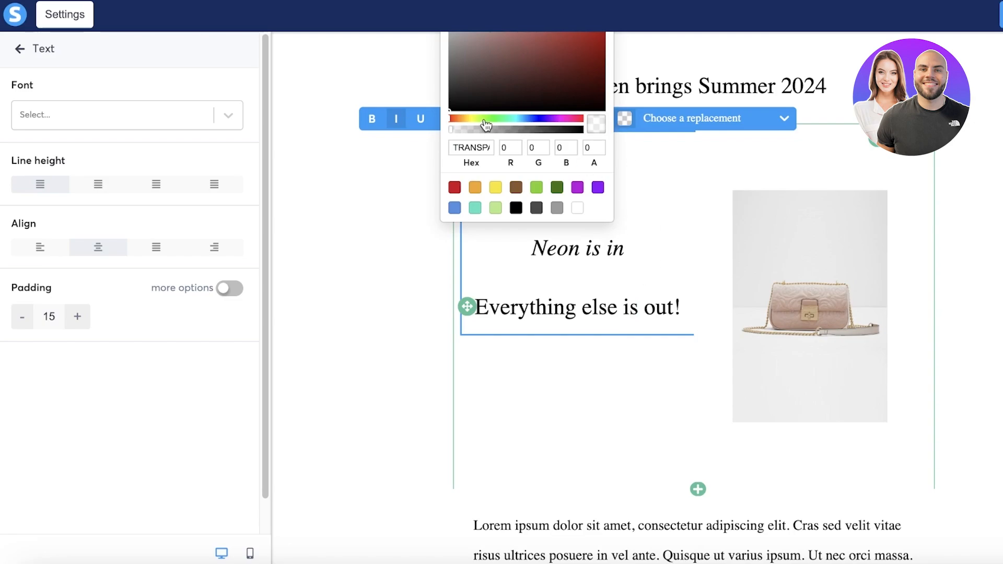
{"action": "left_click_drag", "start_coordinate": [503, 119], "coordinate": [518, 121]}
{"action": "left_click", "coordinate": [695, 249]}
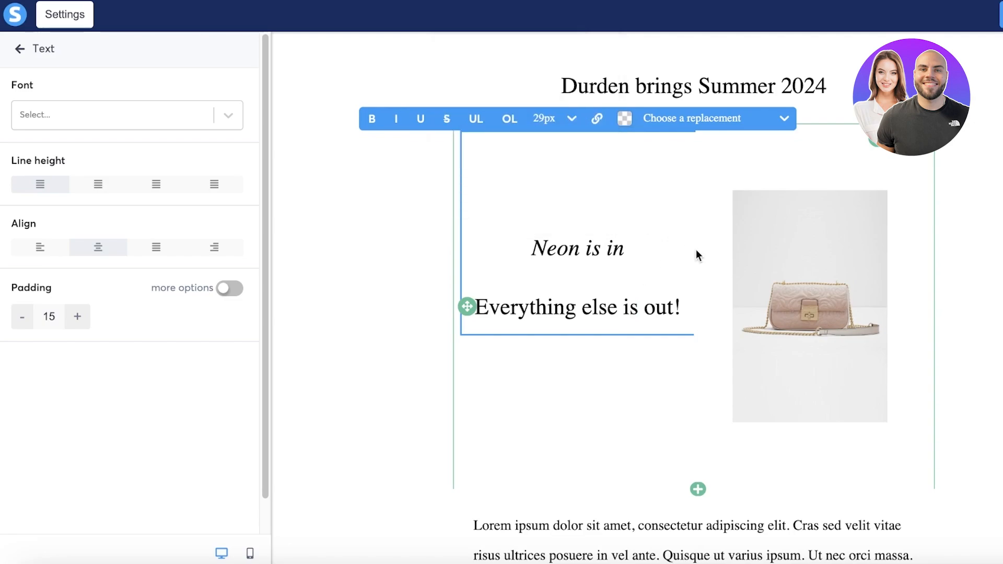
{"action": "left_click", "coordinate": [624, 120]}
{"action": "left_click", "coordinate": [524, 130]}
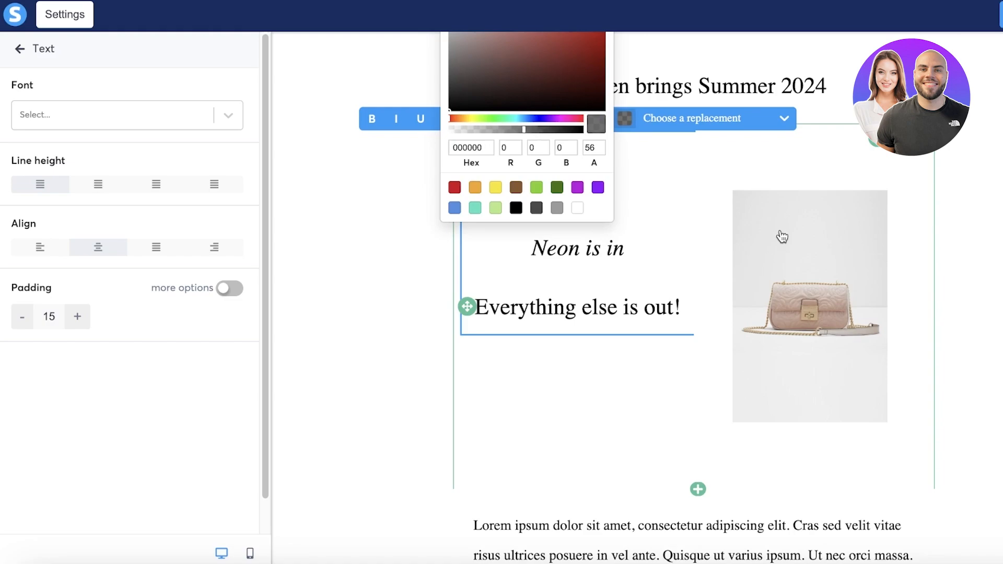
{"action": "left_click", "coordinate": [537, 192]}
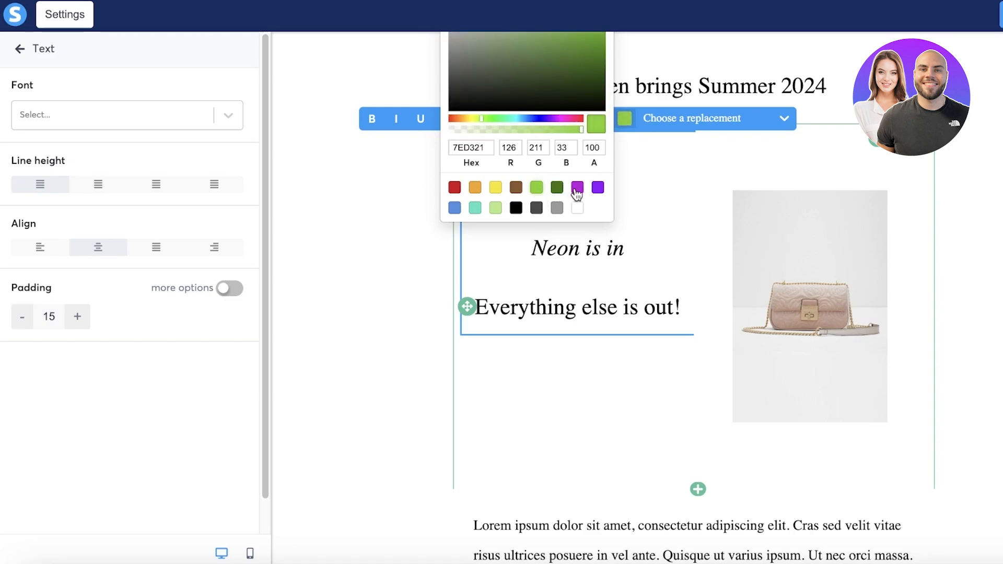
{"action": "left_click", "coordinate": [577, 188]}
{"action": "left_click", "coordinate": [650, 207]}
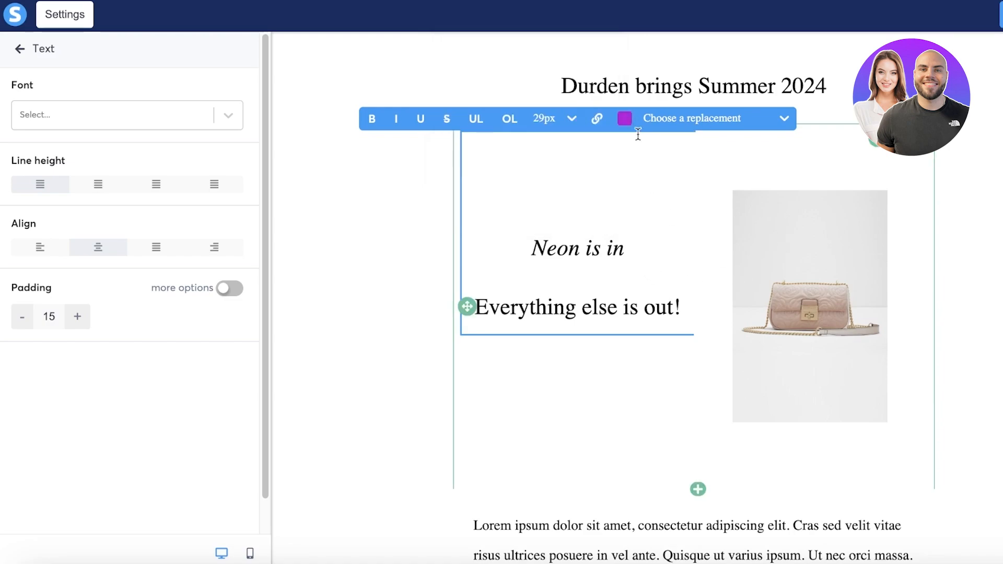
{"action": "left_click", "coordinate": [601, 285]}
{"action": "left_click", "coordinate": [582, 231]}
{"action": "left_click", "coordinate": [651, 176]}
{"action": "left_click", "coordinate": [952, 125]}
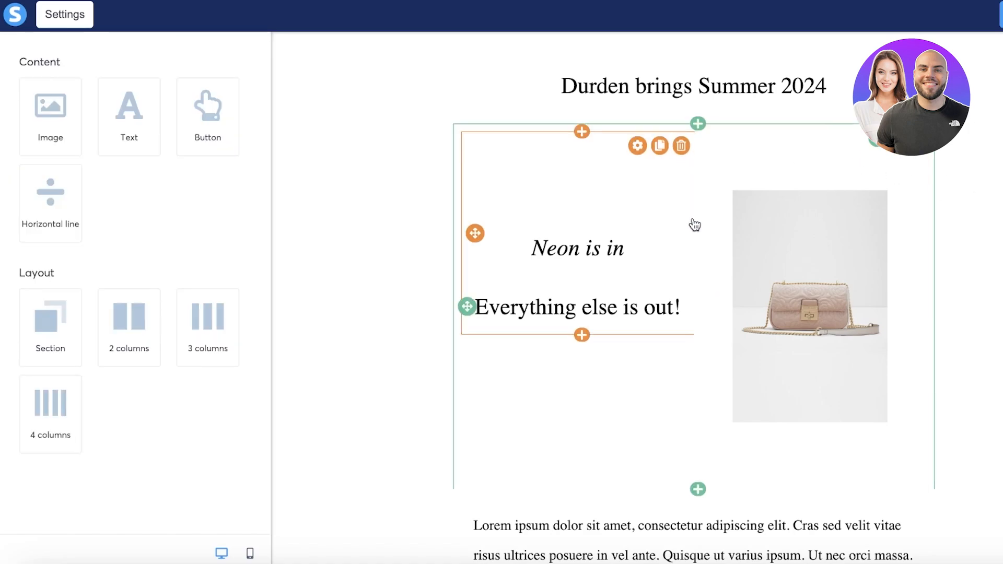
Strike through the "Everything else is out!" line beside the handbag picture.
{"action": "left_click", "coordinate": [659, 189]}
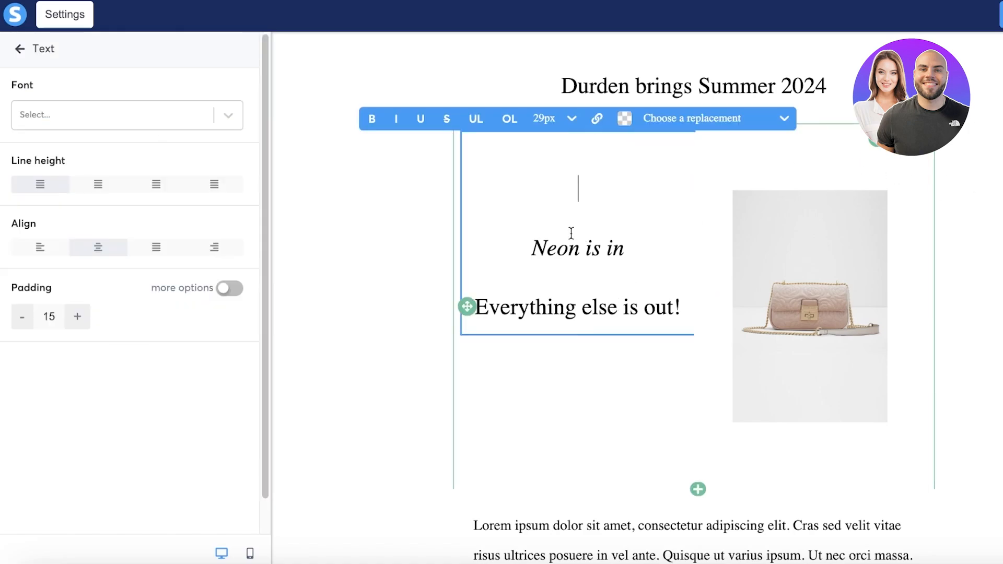
{"action": "triple_click", "coordinate": [572, 302]}
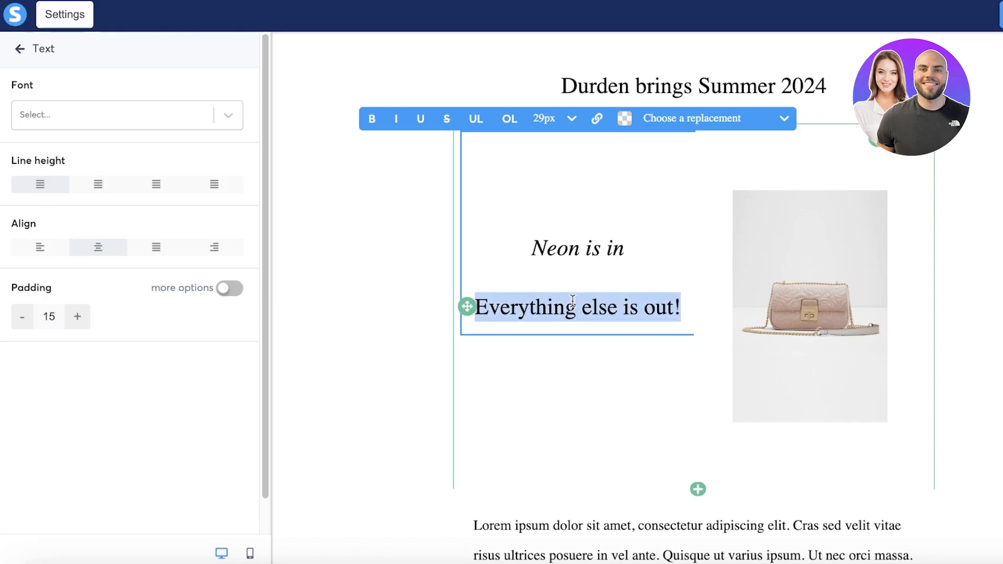
{"action": "left_click", "coordinate": [438, 127]}
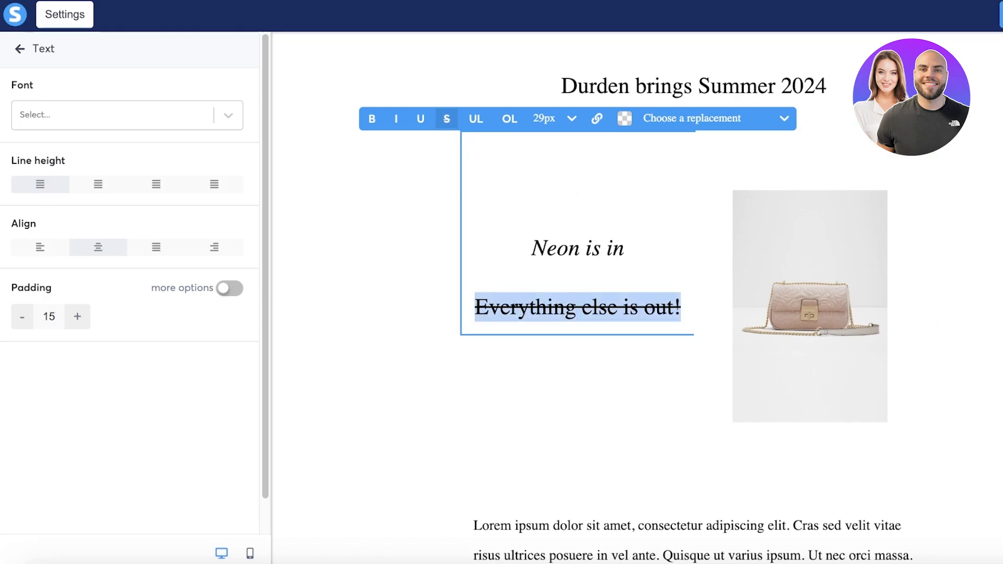
{"action": "left_click", "coordinate": [684, 326]}
Add a button element between the two-column handbag section and the Lorem ipsum text.
{"action": "scroll", "coordinate": [396, 261], "scroll_direction": "down", "scroll_amount": 3}
{"action": "scroll", "coordinate": [614, 293], "scroll_direction": "up", "scroll_amount": 1}
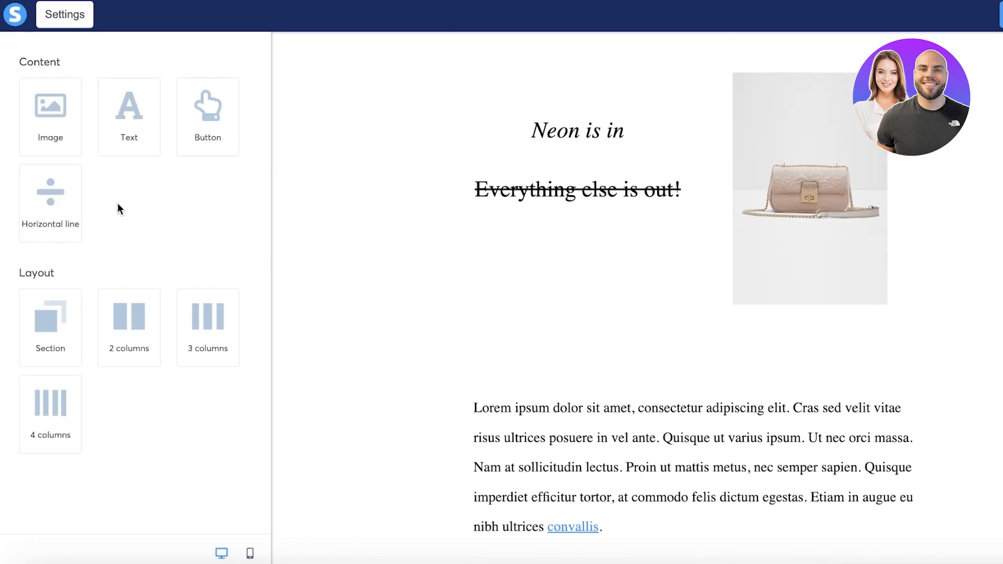
{"action": "left_click_drag", "start_coordinate": [225, 111], "coordinate": [605, 287]}
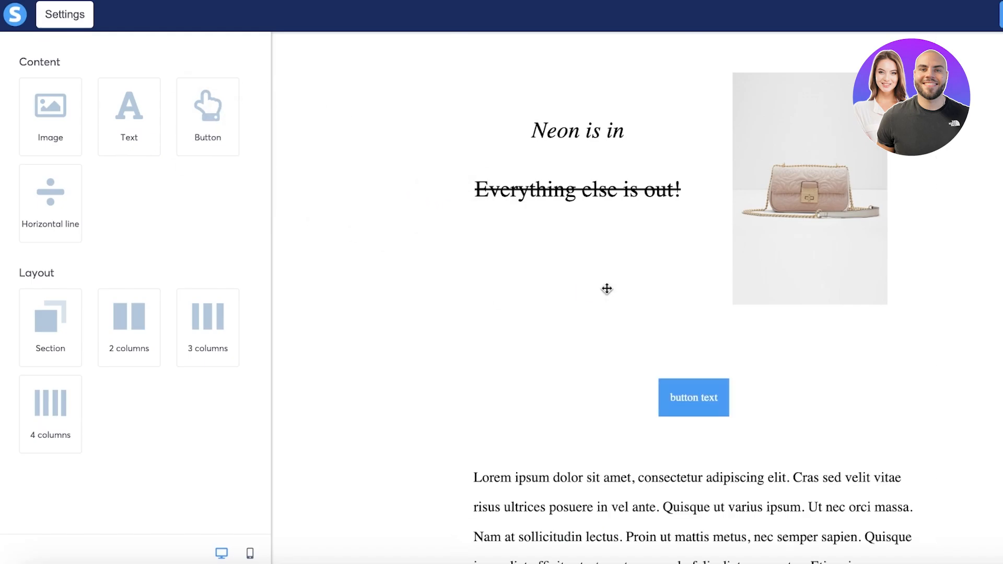
{"action": "left_click", "coordinate": [667, 404]}
{"action": "left_click", "coordinate": [669, 407]}
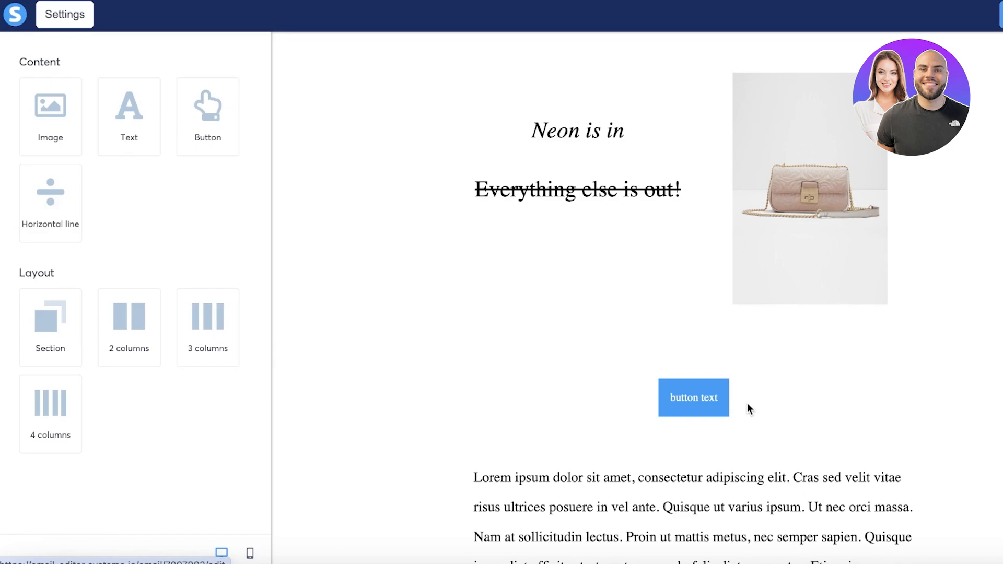
Try left alignment on the new button and return it to centre alignment.
{"action": "left_click", "coordinate": [699, 403]}
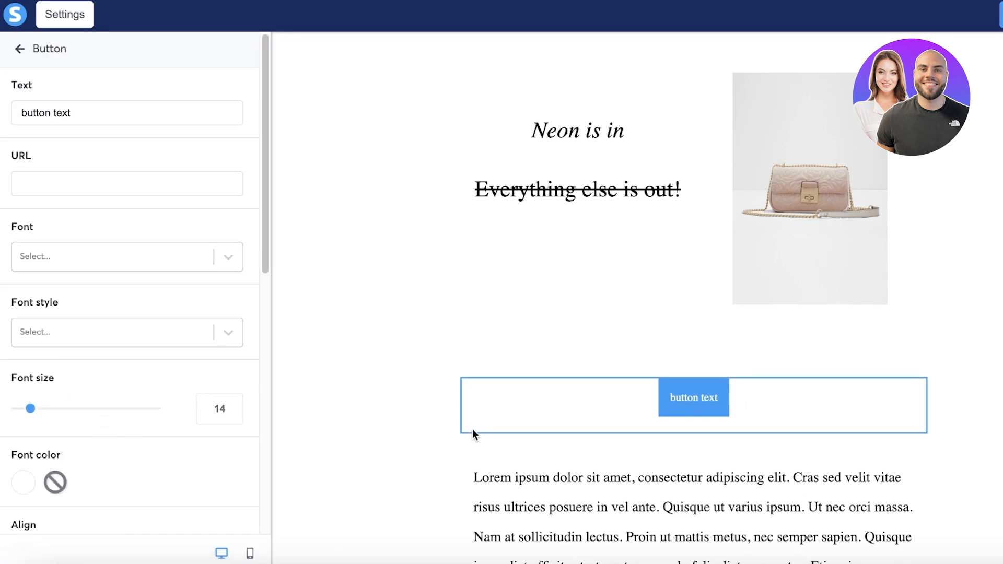
{"action": "scroll", "coordinate": [96, 466], "scroll_direction": "down", "scroll_amount": 3}
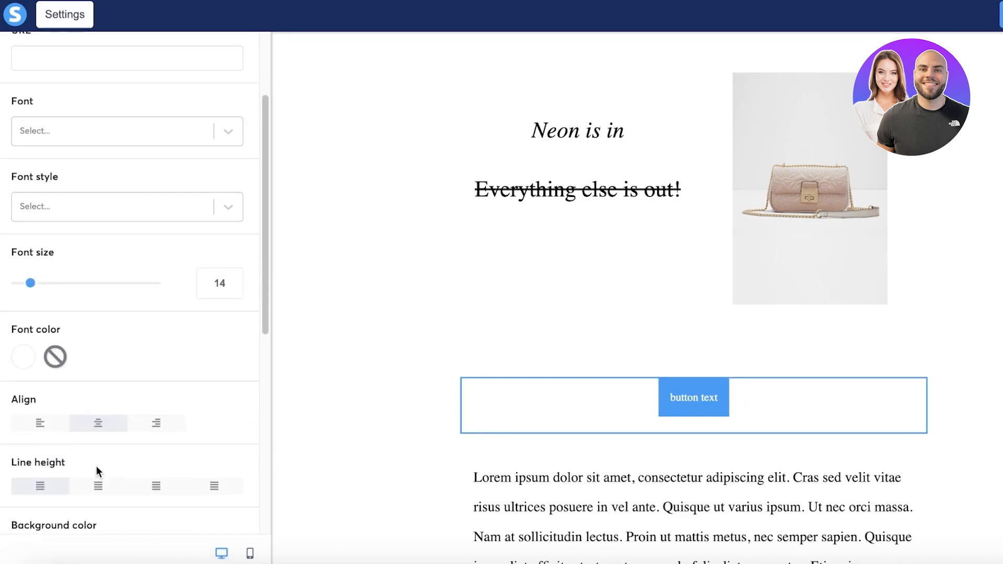
{"action": "left_click", "coordinate": [47, 421]}
{"action": "left_click", "coordinate": [88, 422]}
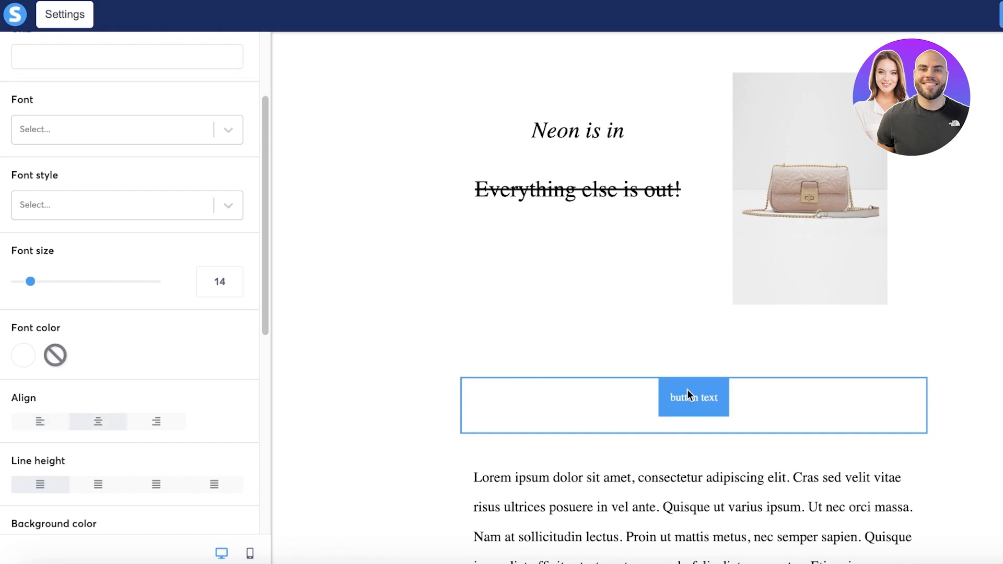
{"action": "left_click", "coordinate": [961, 397]}
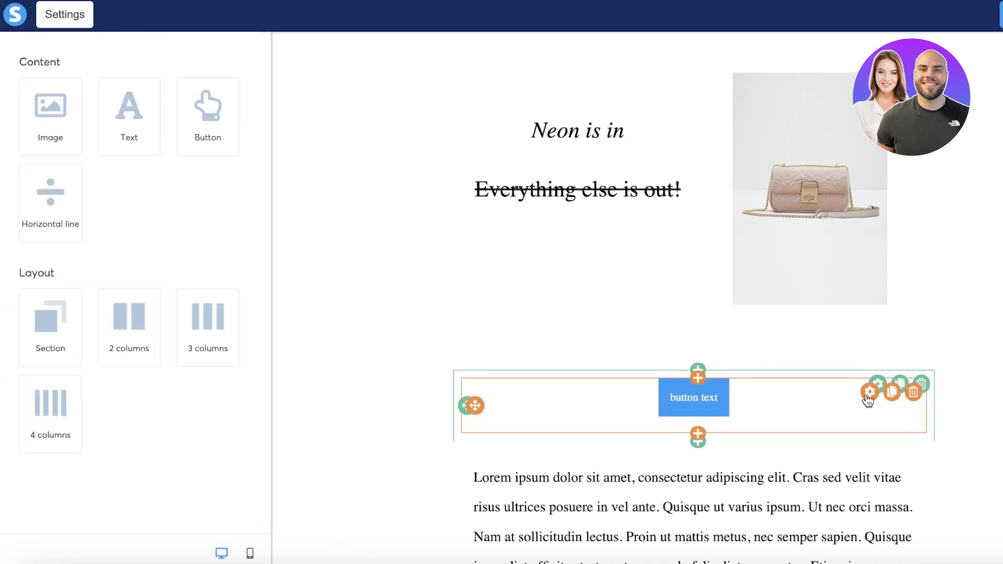
Set the text of the new button below the handbag picture to "Shop Now".
{"action": "left_click", "coordinate": [866, 392]}
{"action": "triple_click", "coordinate": [127, 113]}
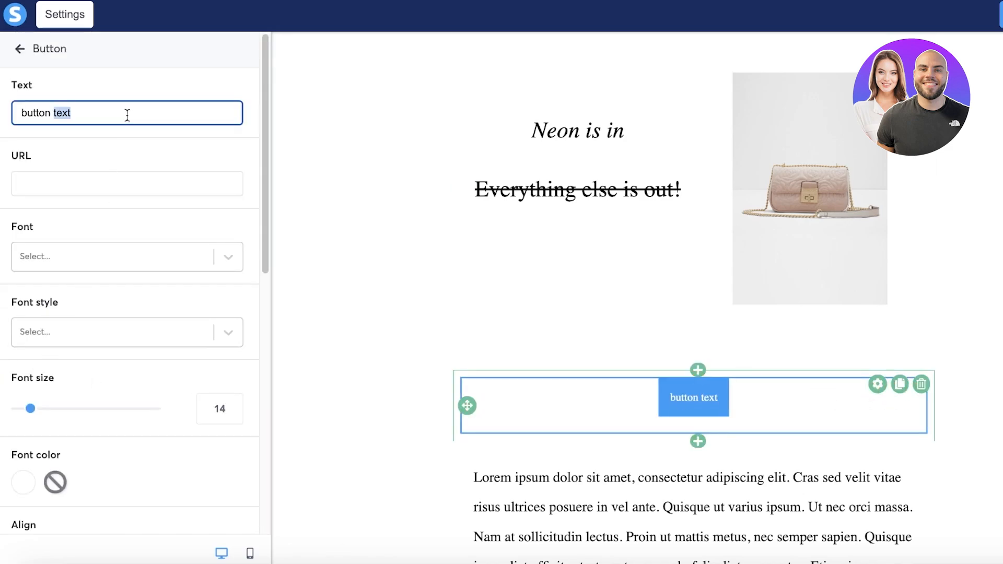
{"action": "type", "text": "A"}
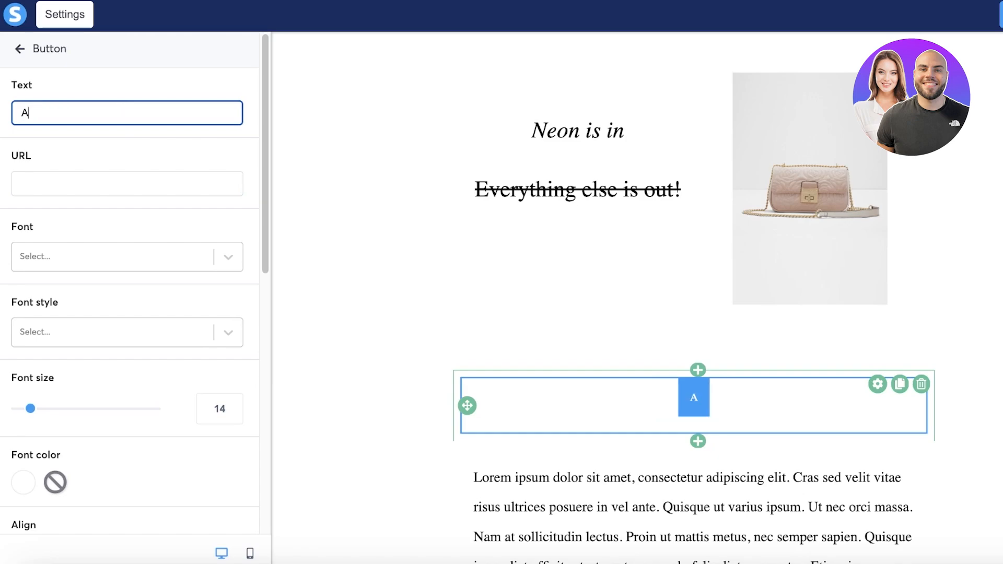
{"action": "key", "text": "BackSpace"}
{"action": "type", "text": "Buy N"}
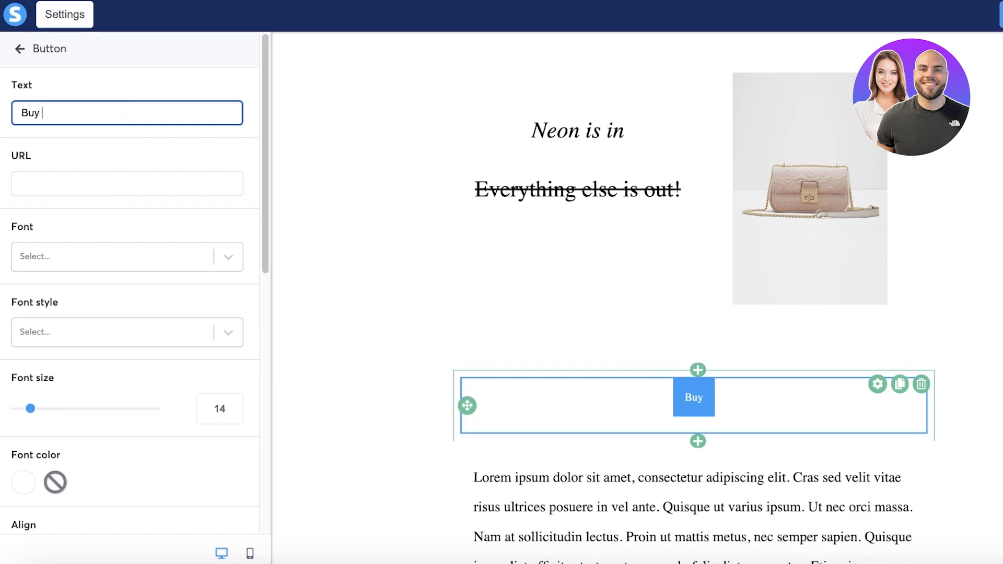
{"action": "key", "text": "BackSpace"}
{"action": "key", "text": "BackSpace"}
{"action": "key", "text": "BackSpace"}
{"action": "key", "text": "BackSpace"}
{"action": "key", "text": "BackSpace"}
{"action": "type", "text": "S"}
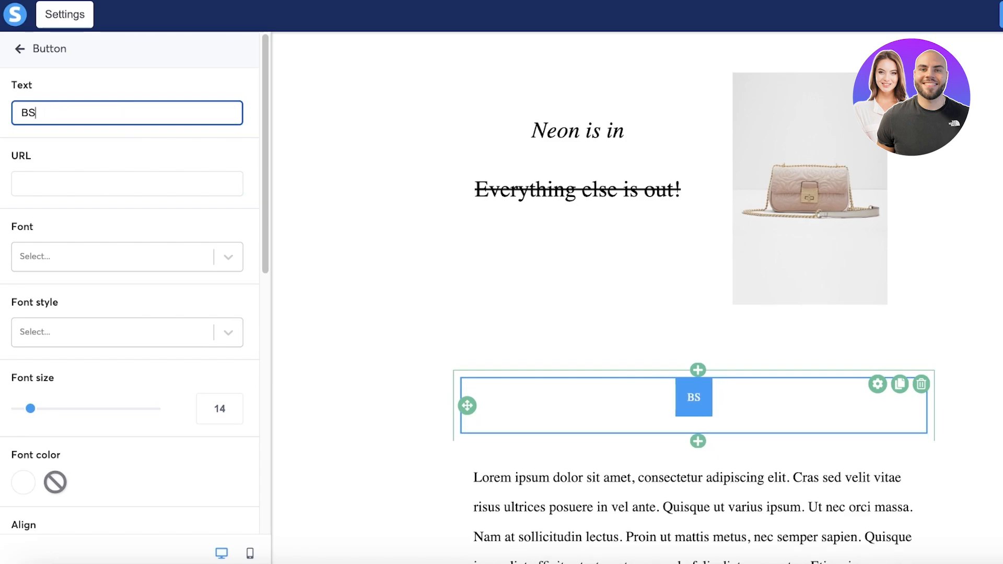
{"action": "type", "text": "hop Now"}
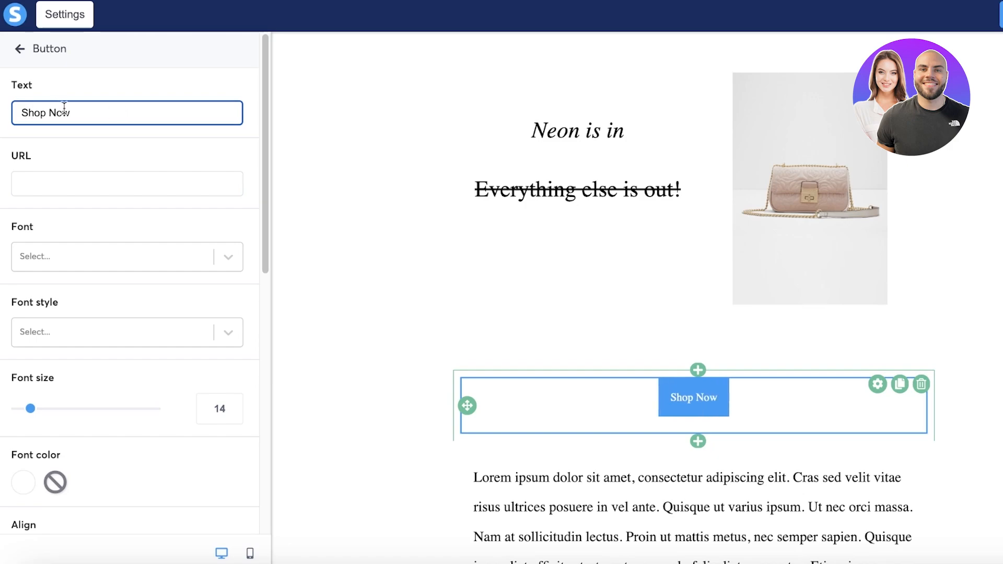
{"action": "left_click", "coordinate": [136, 187]}
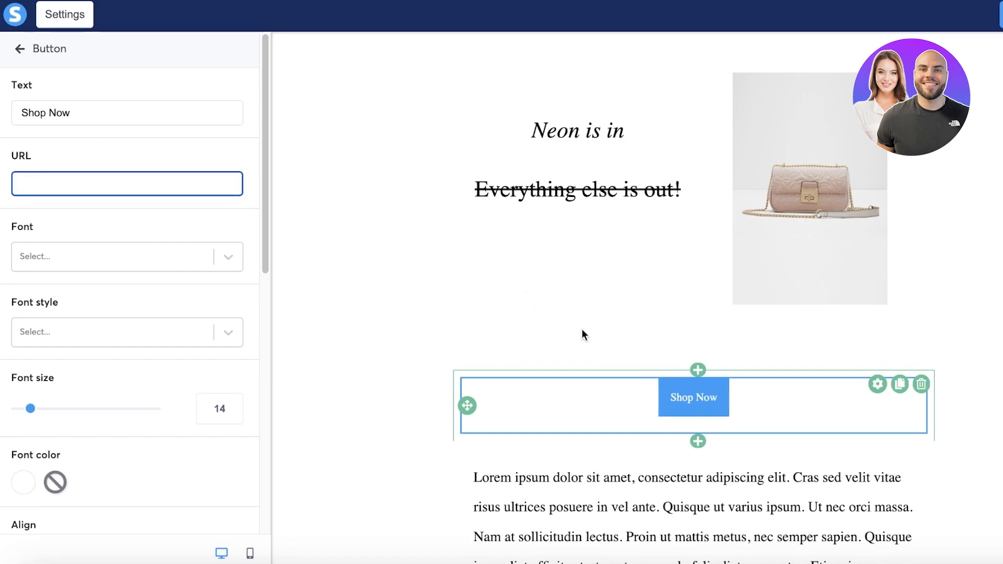
{"action": "left_click", "coordinate": [894, 445]}
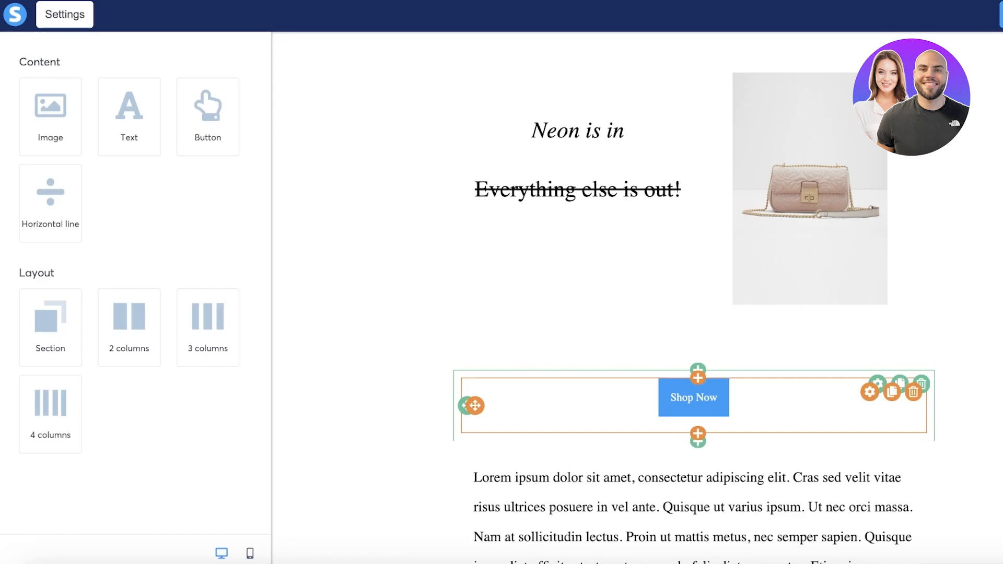
Delete the handwritten signature image below "Sincerely," at the end of the email and confirm its removal.
{"action": "scroll", "coordinate": [746, 217], "scroll_direction": "down", "scroll_amount": 15}
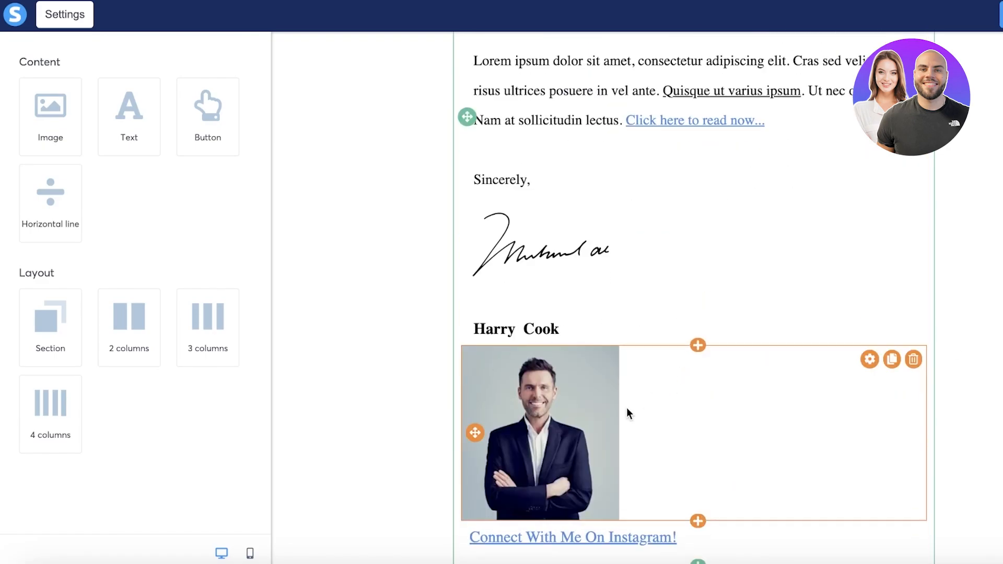
{"action": "left_click", "coordinate": [627, 410]}
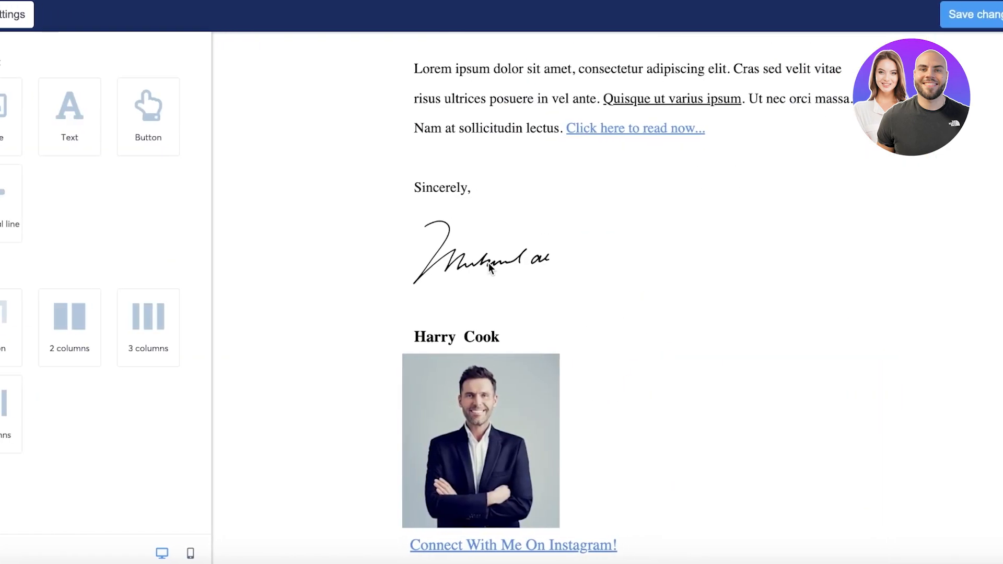
{"action": "left_click", "coordinate": [490, 267]}
{"action": "left_click", "coordinate": [830, 199]}
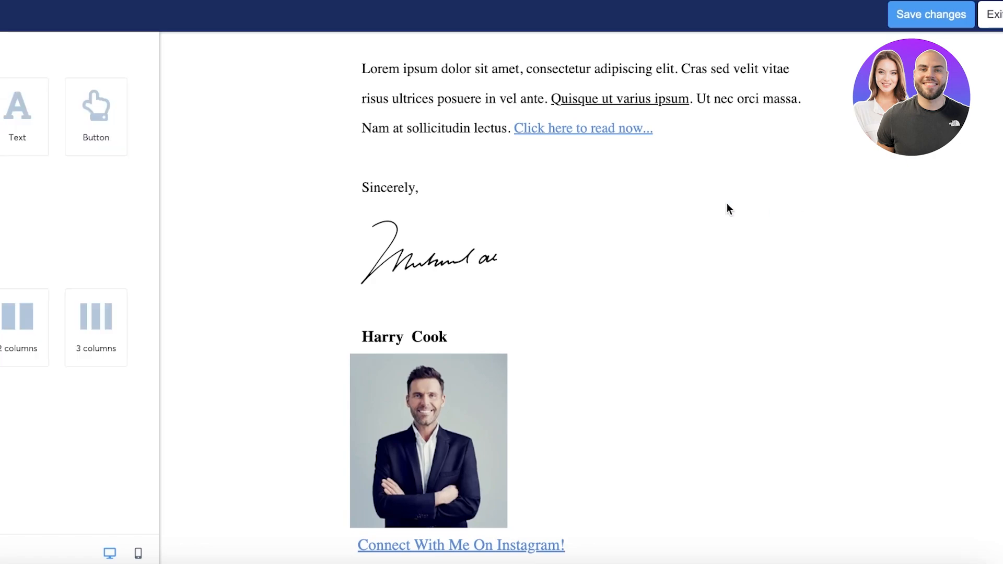
{"action": "left_click", "coordinate": [632, 214]}
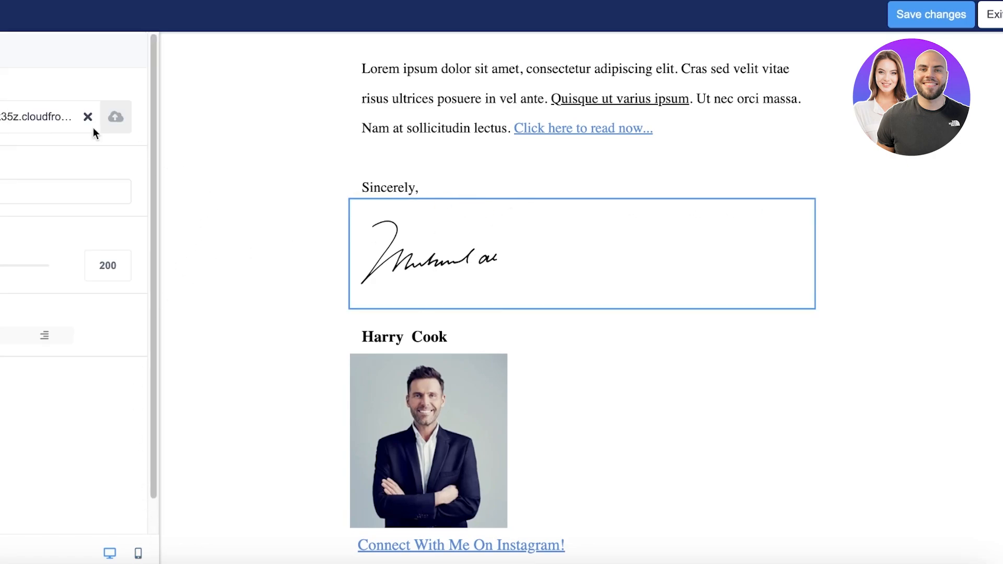
{"action": "left_click", "coordinate": [392, 312]}
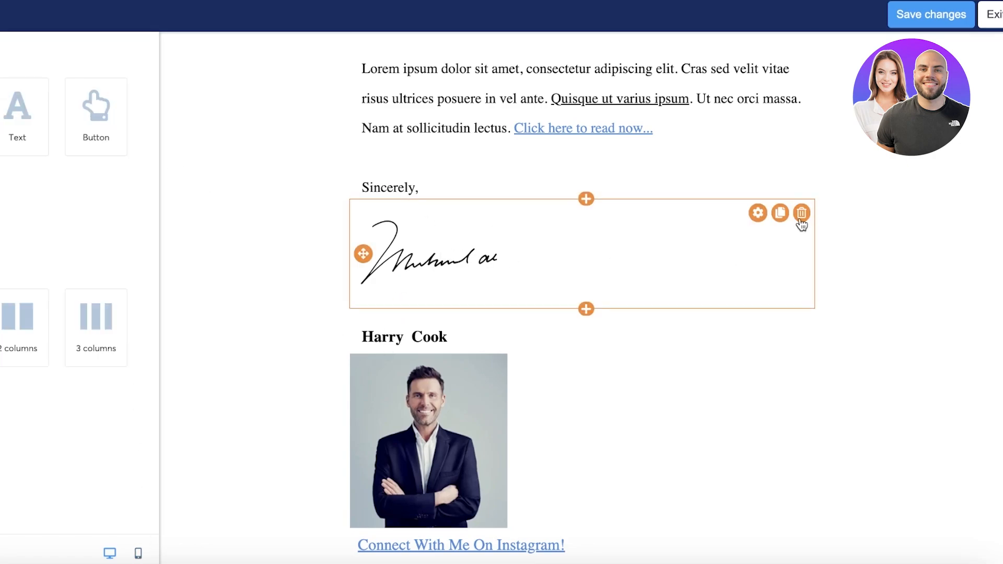
{"action": "left_click", "coordinate": [800, 219]}
{"action": "left_click", "coordinate": [581, 77]}
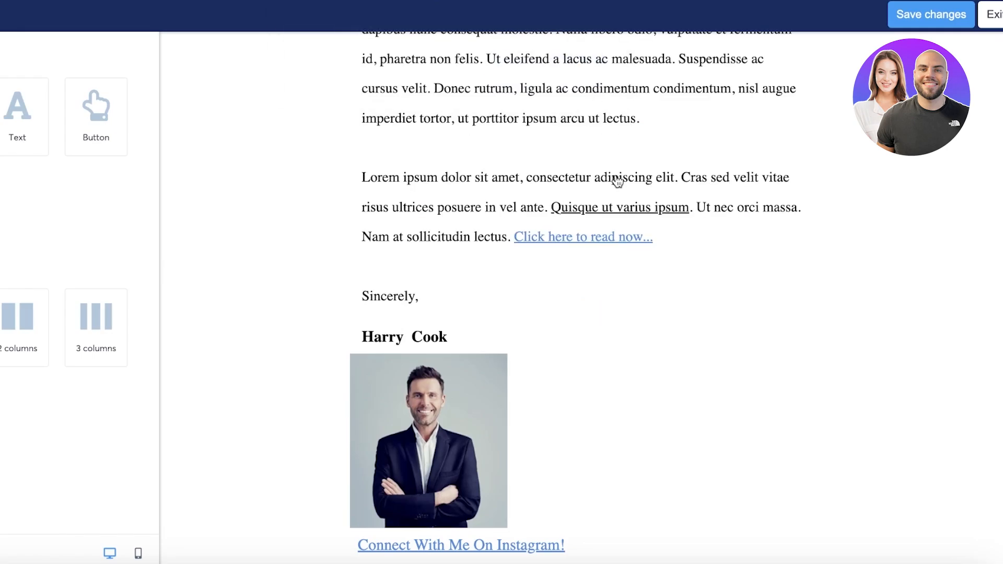
Delete the portrait photo and the sender's name line from the email's sign-off, confirming both removals.
{"action": "left_click", "coordinate": [802, 367]}
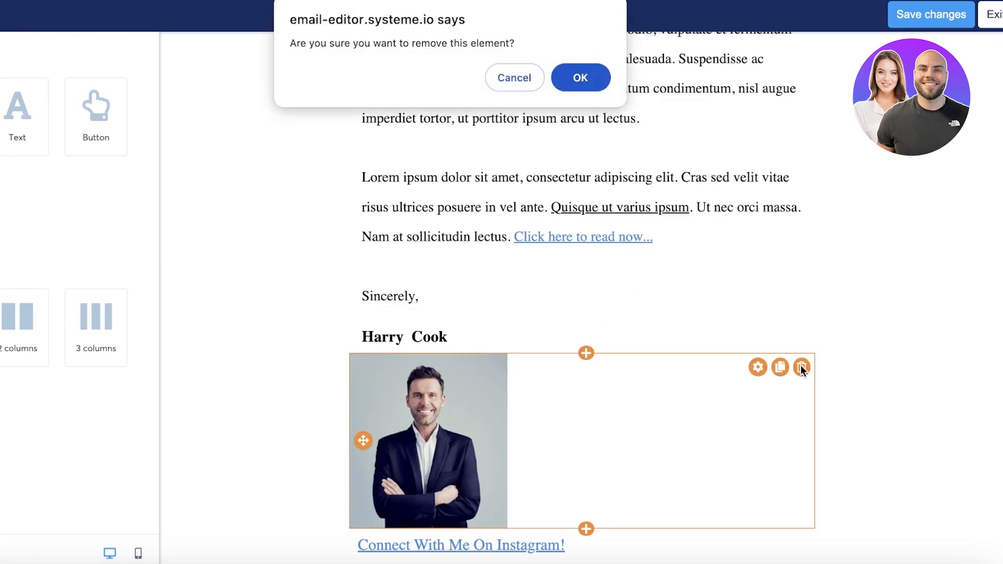
{"action": "left_click", "coordinate": [571, 83]}
{"action": "left_click", "coordinate": [578, 485]}
{"action": "left_click", "coordinate": [948, 413]}
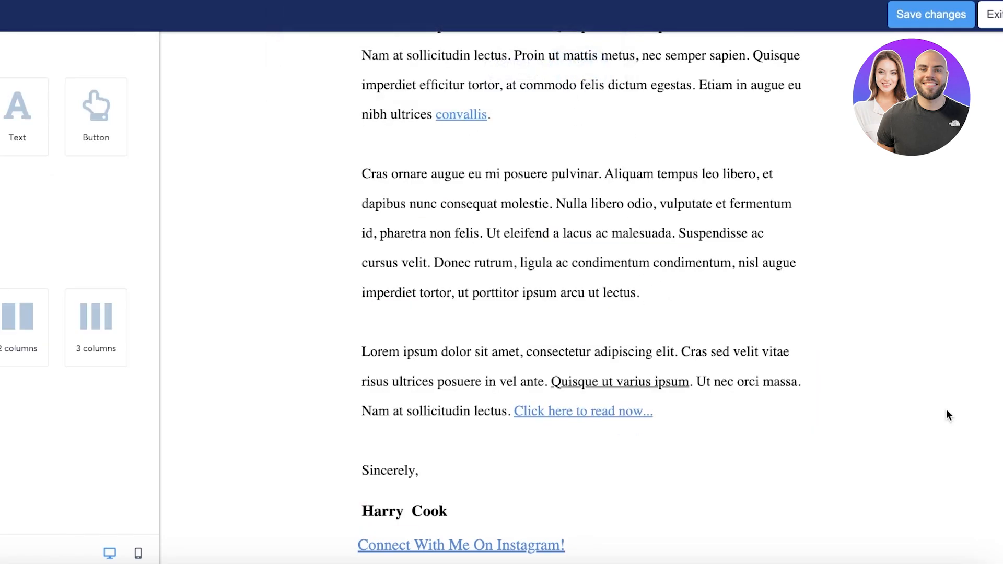
{"action": "left_click", "coordinate": [800, 496]}
{"action": "left_click", "coordinate": [576, 77]}
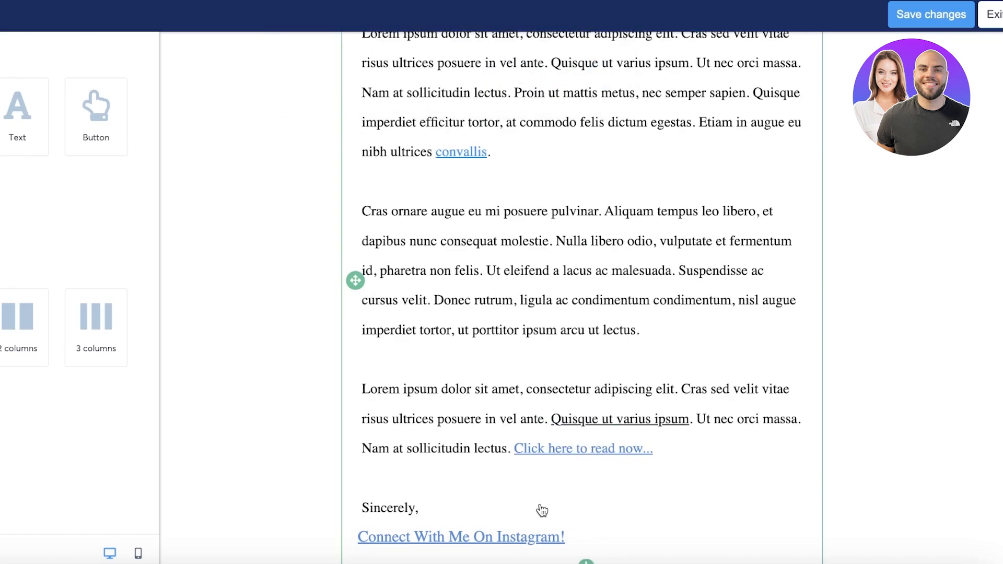
Delete the template section below the Shop Now button, including its body text and Instagram link, and confirm the removal.
{"action": "scroll", "coordinate": [544, 522], "scroll_direction": "up", "scroll_amount": 10}
{"action": "scroll", "coordinate": [561, 397], "scroll_direction": "down", "scroll_amount": 10}
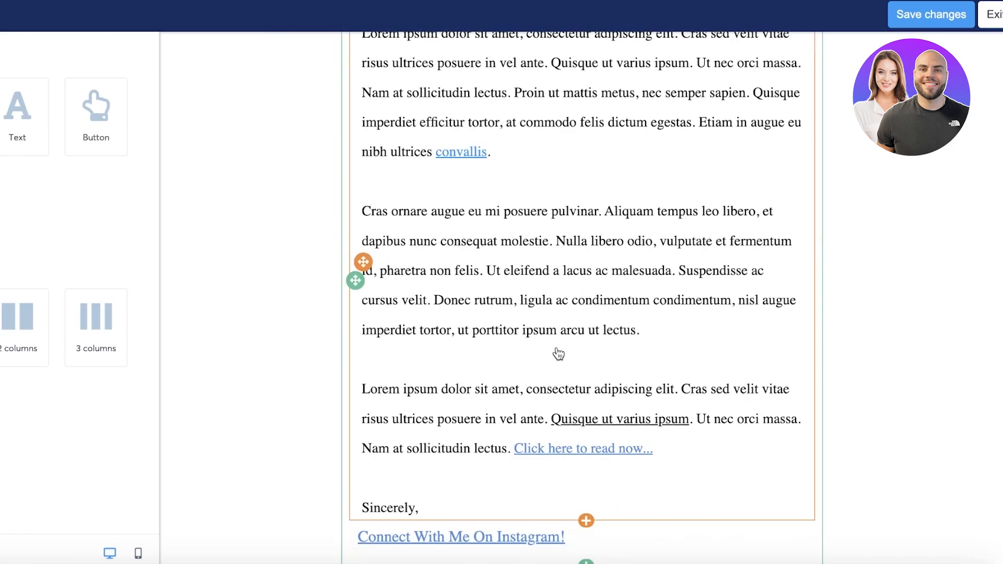
{"action": "scroll", "coordinate": [556, 361], "scroll_direction": "up", "scroll_amount": 9}
{"action": "scroll", "coordinate": [567, 376], "scroll_direction": "down", "scroll_amount": 6}
{"action": "left_click", "coordinate": [569, 385]}
{"action": "scroll", "coordinate": [797, 230], "scroll_direction": "up", "scroll_amount": 6}
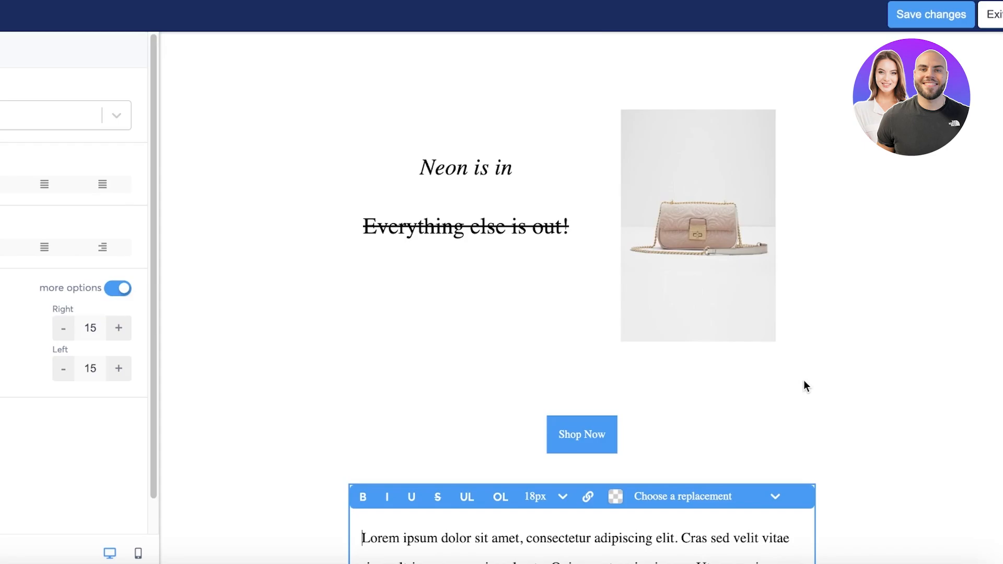
{"action": "scroll", "coordinate": [751, 491], "scroll_direction": "down", "scroll_amount": 3}
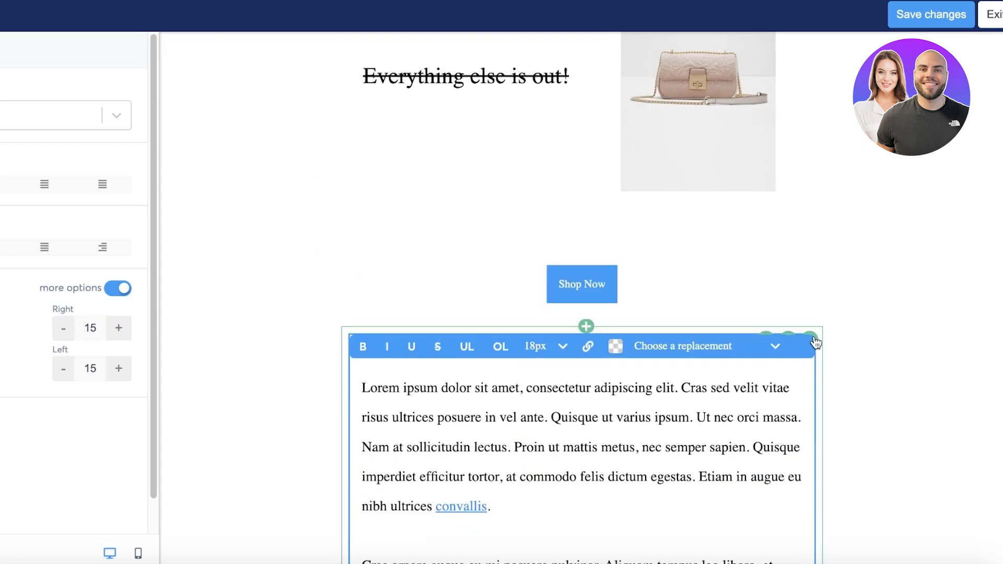
{"action": "left_click", "coordinate": [813, 340]}
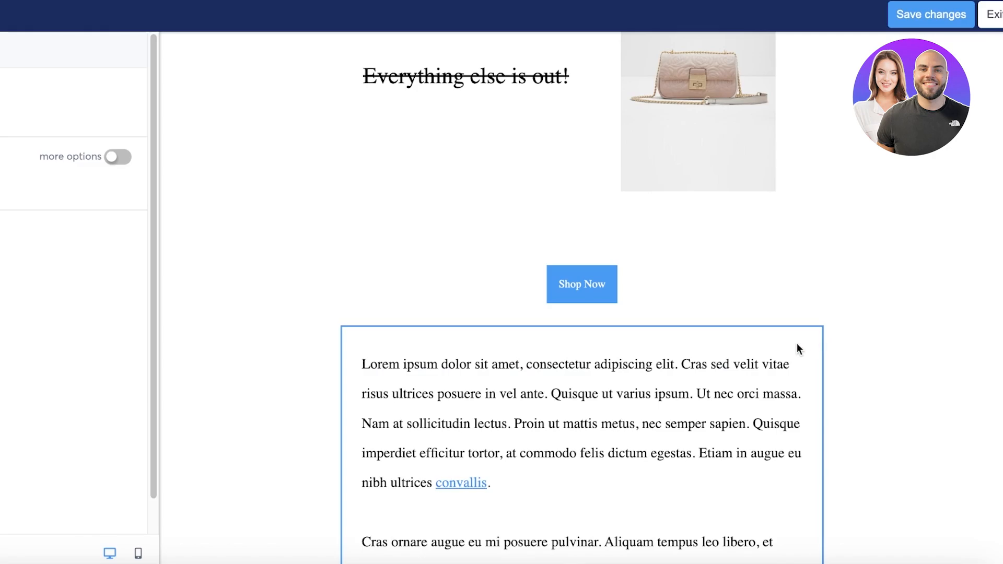
{"action": "left_click", "coordinate": [809, 341]}
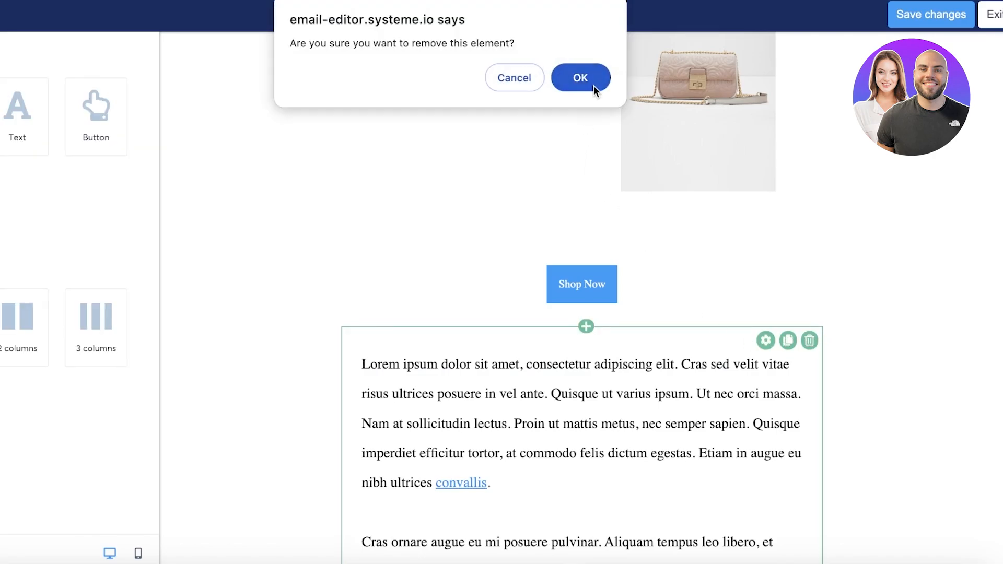
{"action": "left_click", "coordinate": [579, 78]}
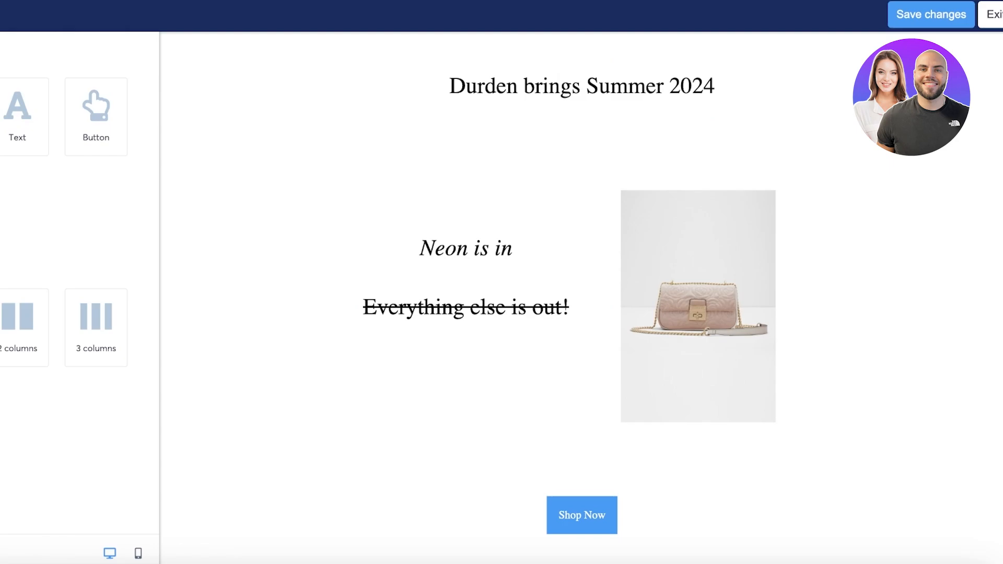
Save the email design, exit the design editor and save the email on its settings page.
{"action": "left_click", "coordinate": [929, 13]}
{"action": "left_click", "coordinate": [943, 20]}
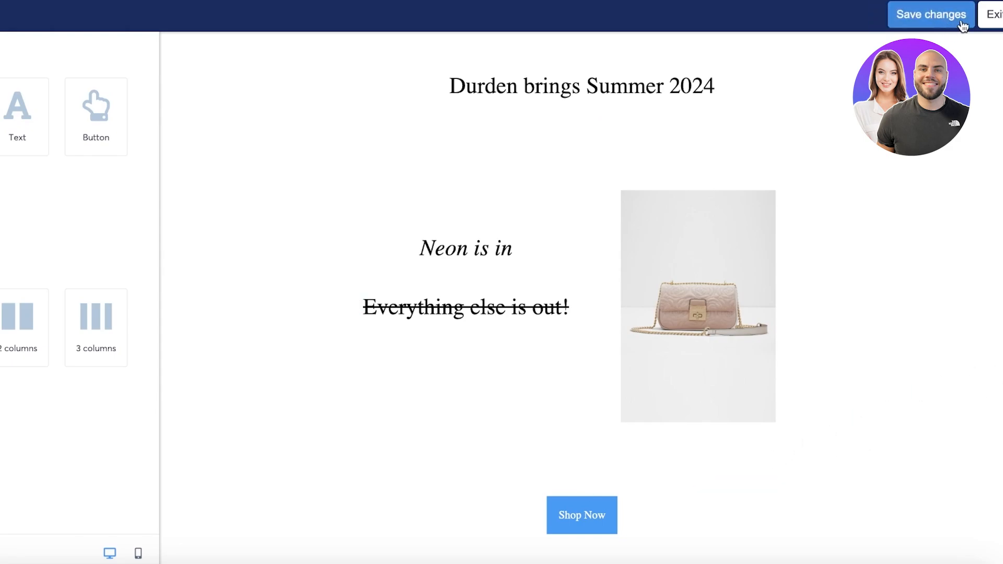
{"action": "left_click", "coordinate": [986, 20]}
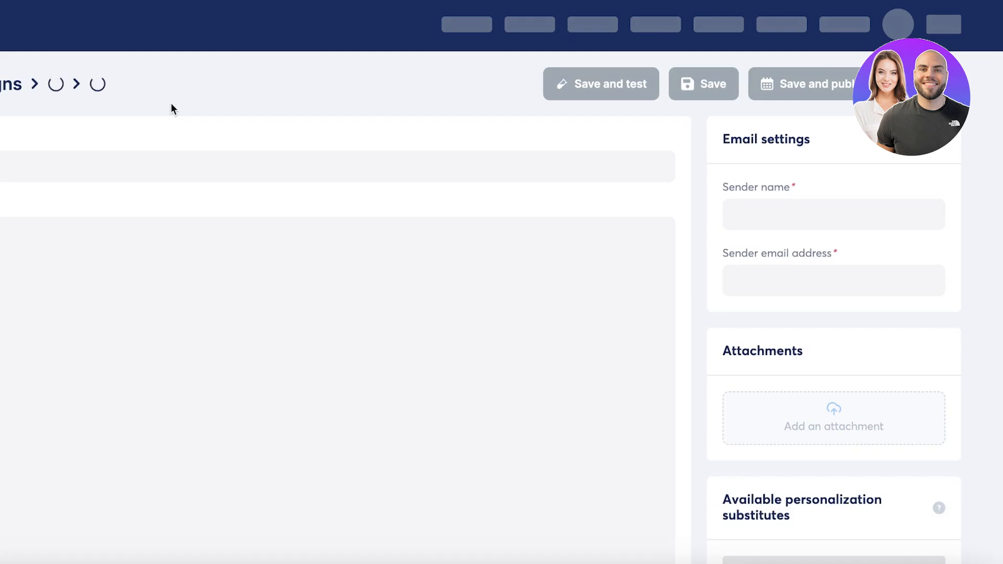
{"action": "scroll", "coordinate": [703, 296], "scroll_direction": "up", "scroll_amount": 2}
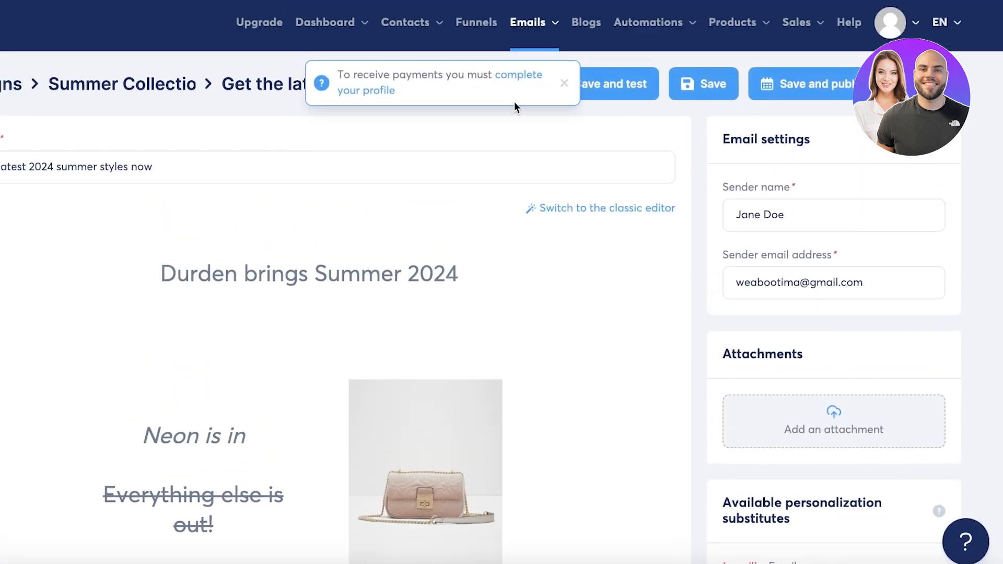
{"action": "left_click", "coordinate": [726, 98]}
{"action": "scroll", "coordinate": [723, 92], "scroll_direction": "down", "scroll_amount": 2}
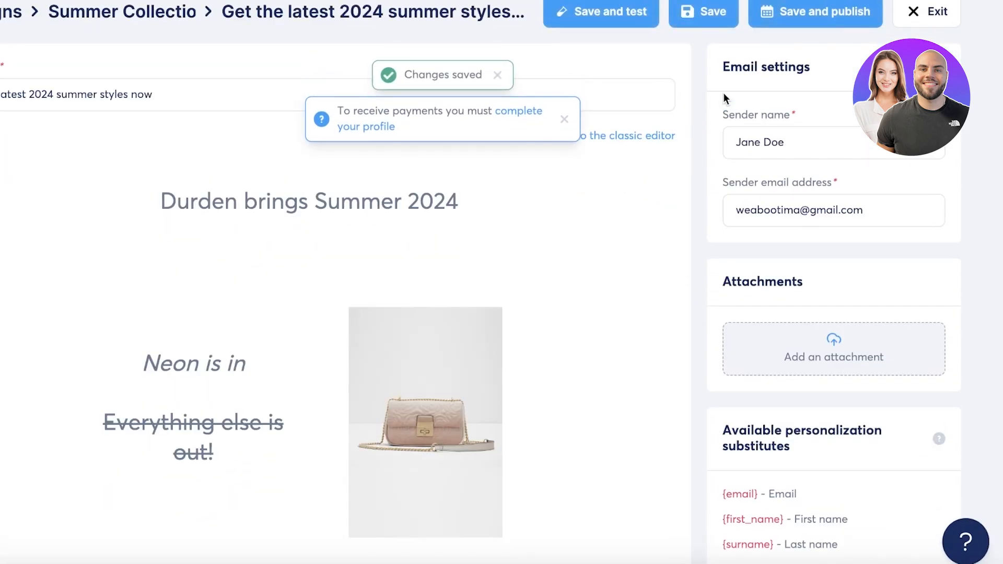
{"action": "scroll", "coordinate": [851, 316], "scroll_direction": "down", "scroll_amount": 5}
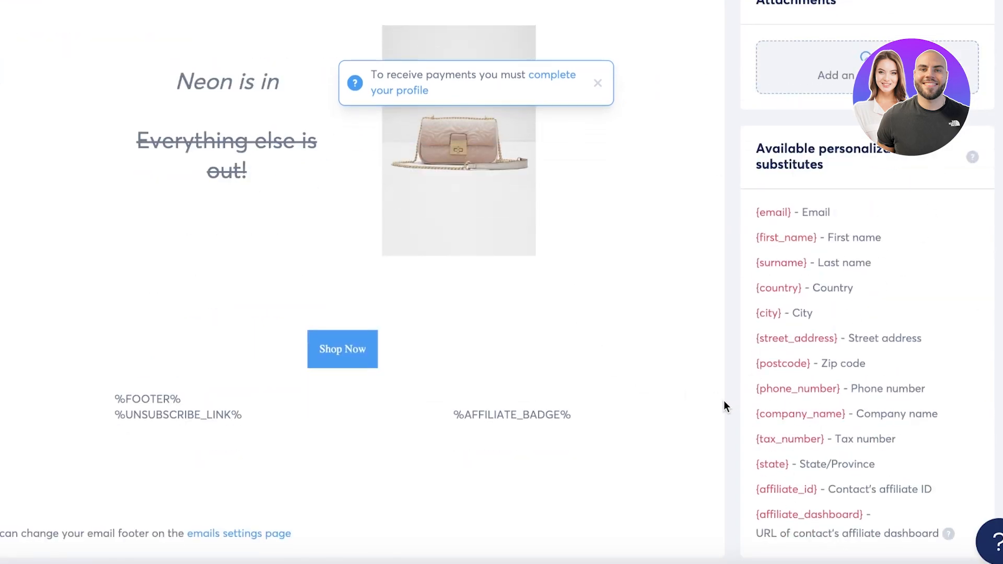
{"action": "scroll", "coordinate": [724, 401], "scroll_direction": "up", "scroll_amount": 7}
Save and publish the email, activating it with a sending delay of 0.
{"action": "left_click", "coordinate": [821, 83]}
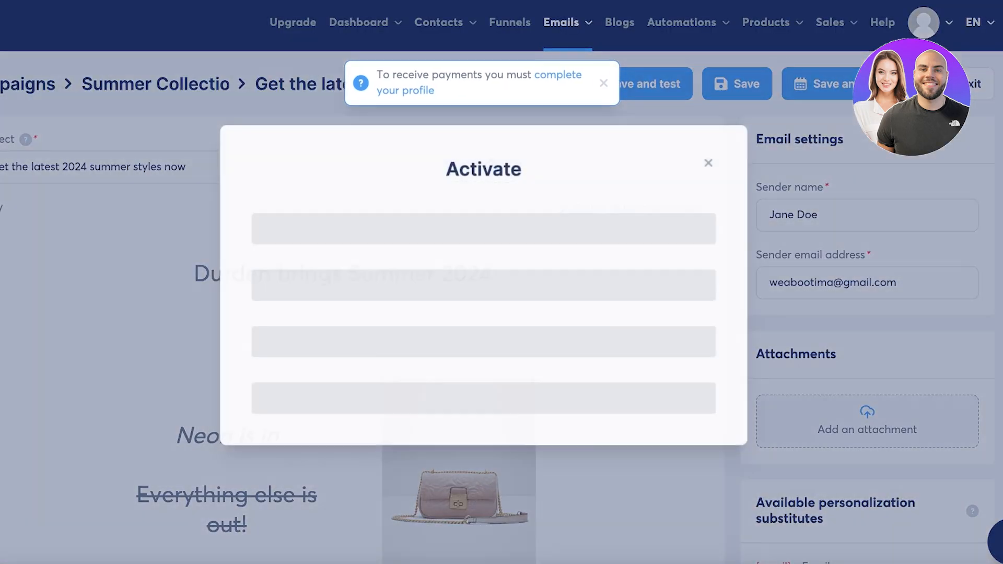
{"action": "left_click", "coordinate": [547, 233]}
{"action": "left_click", "coordinate": [474, 274]}
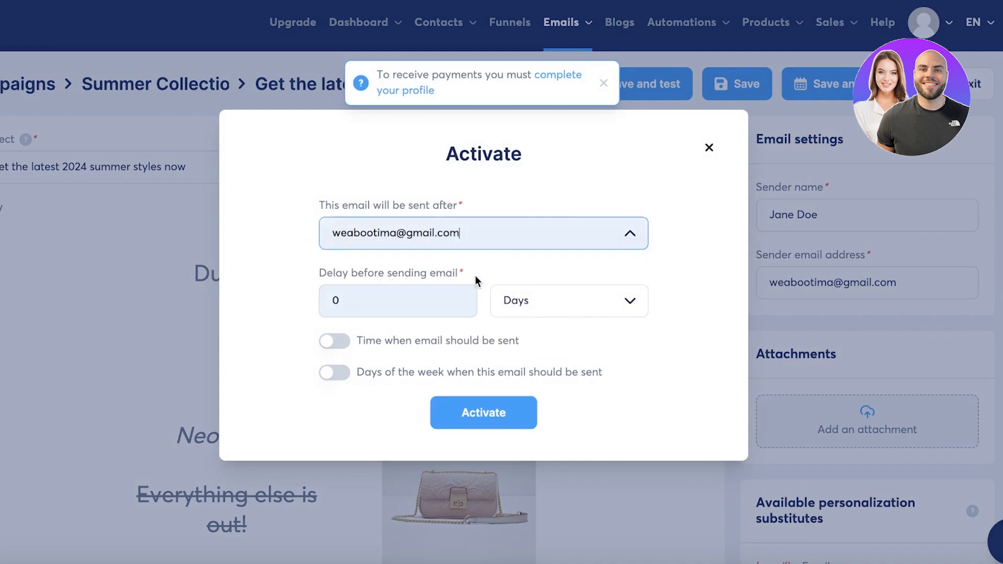
{"action": "left_click", "coordinate": [424, 303]}
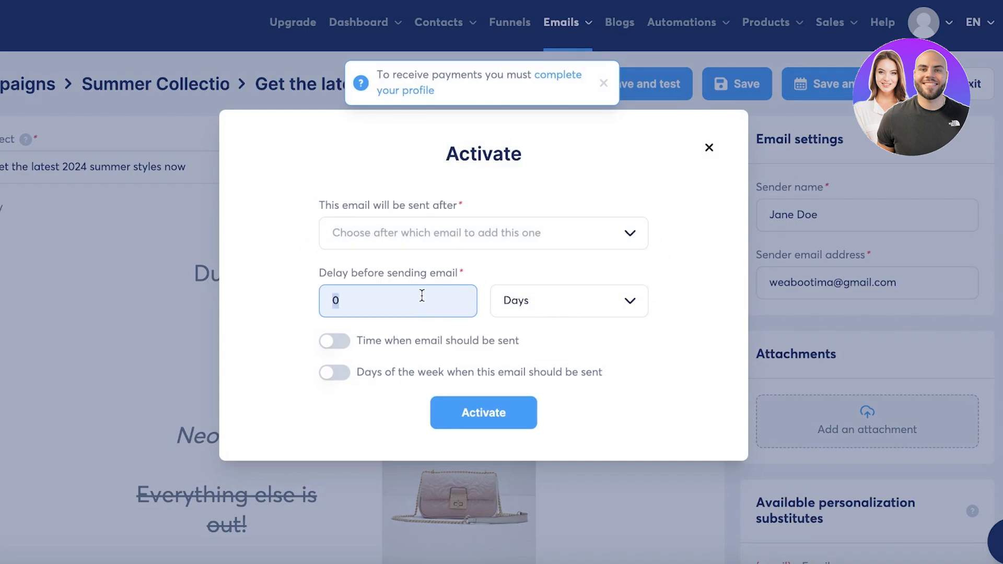
{"action": "left_click", "coordinate": [443, 230]}
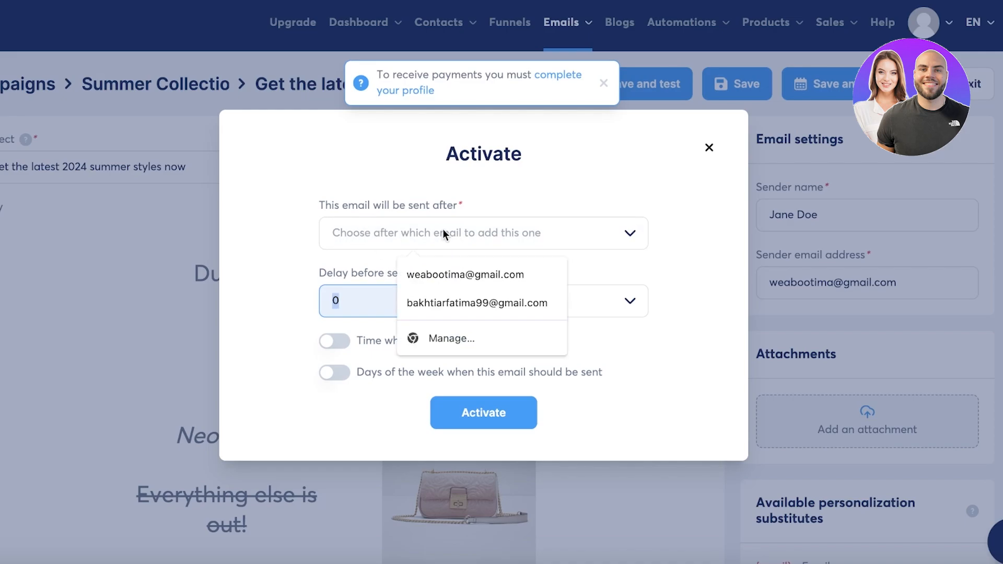
{"action": "left_click", "coordinate": [598, 301]}
{"action": "left_click", "coordinate": [437, 297]}
{"action": "left_click", "coordinate": [471, 414]}
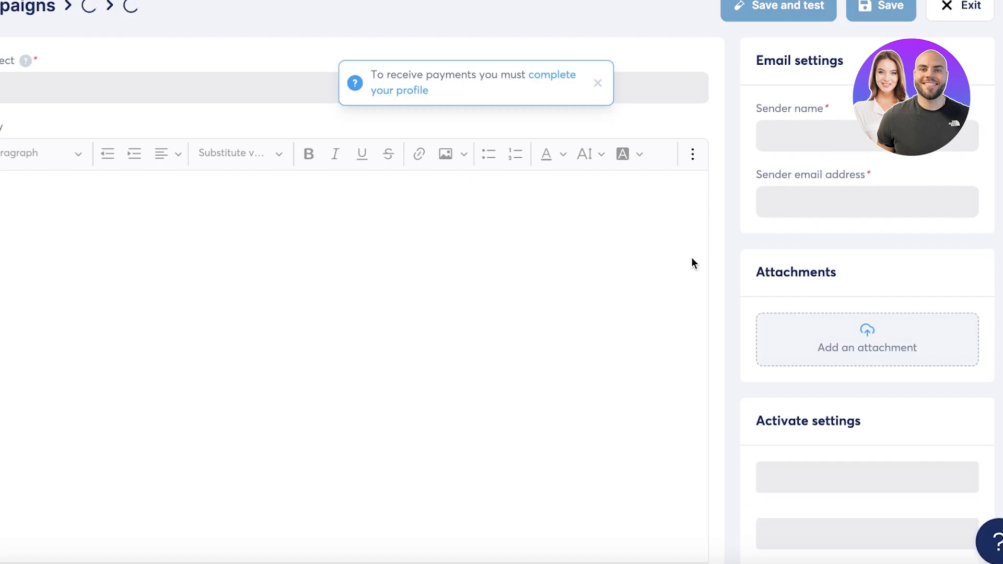
Go to the email campaigns list and open the Summer Collection campaign.
{"action": "mouse_move", "coordinate": [580, 21]}
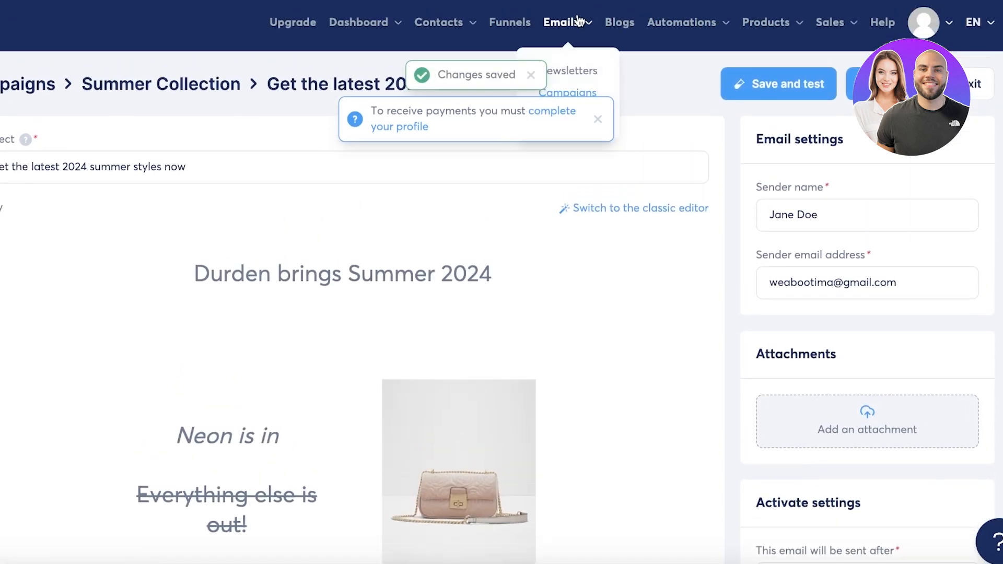
{"action": "left_click", "coordinate": [583, 92]}
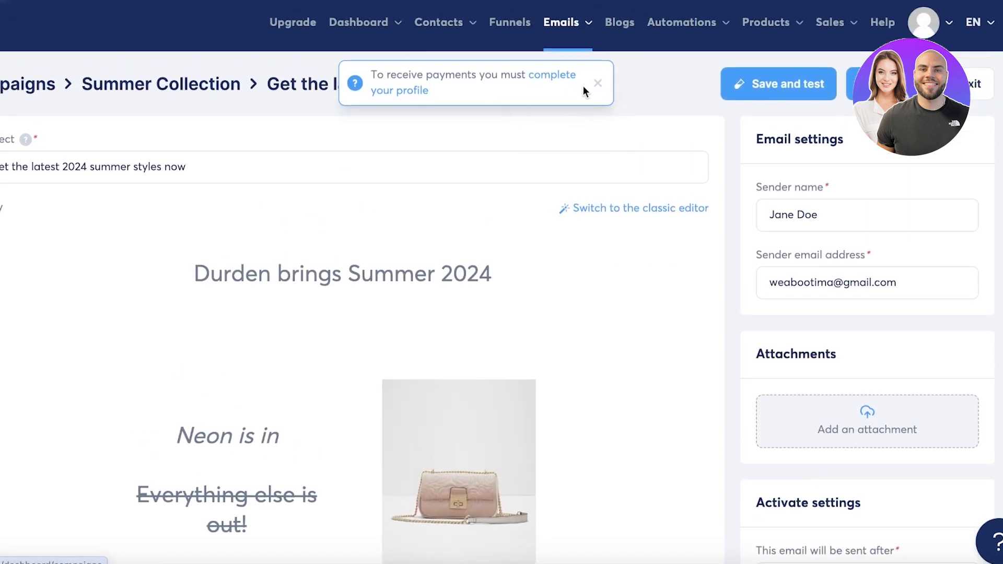
{"action": "left_click", "coordinate": [50, 180]}
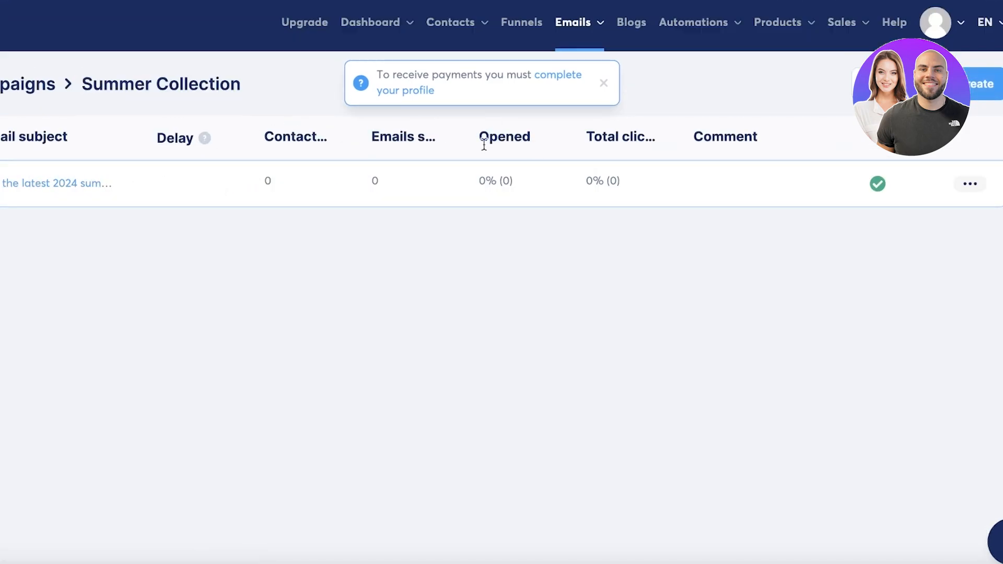
Check the actions available for the campaign's email and view the campaign's name and description settings, closing both.
{"action": "left_click", "coordinate": [965, 186]}
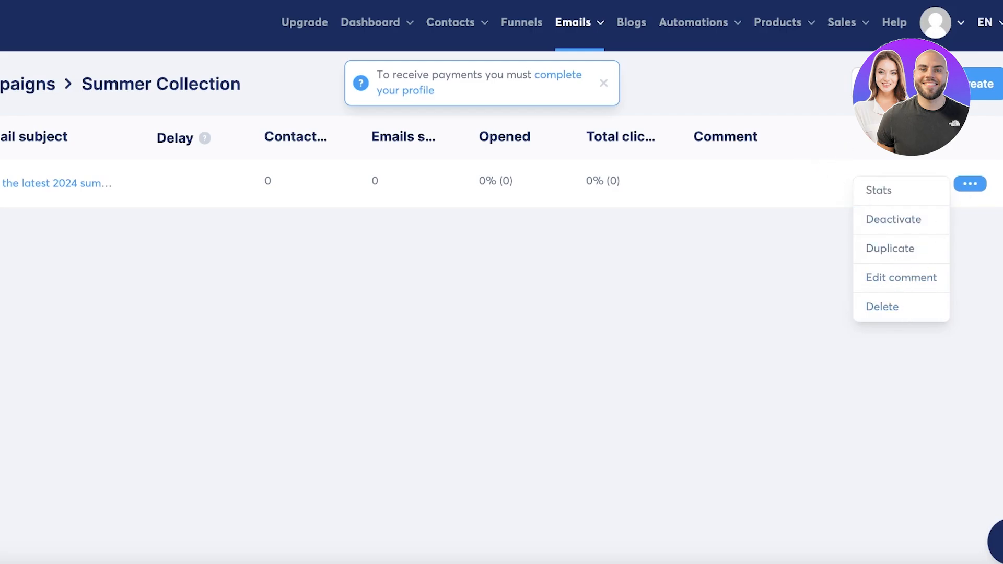
{"action": "left_click", "coordinate": [856, 83]}
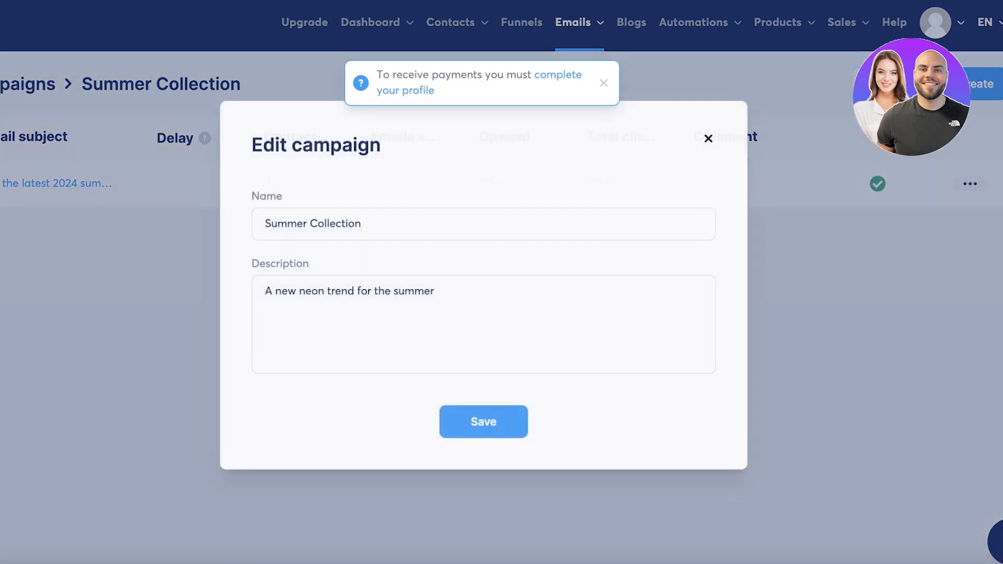
{"action": "left_click", "coordinate": [709, 139]}
Open the "Get the latest 2024 summer styles now" email and review its content, activation settings and personalization substitutes.
{"action": "left_click", "coordinate": [74, 190]}
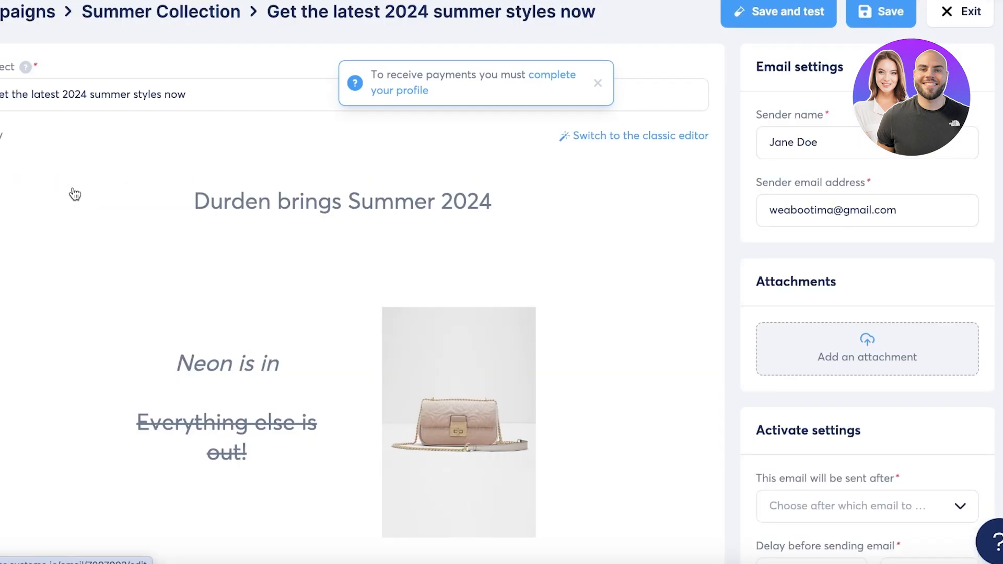
{"action": "scroll", "coordinate": [577, 246], "scroll_direction": "up", "scroll_amount": 2}
{"action": "scroll", "coordinate": [577, 246], "scroll_direction": "down", "scroll_amount": 15}
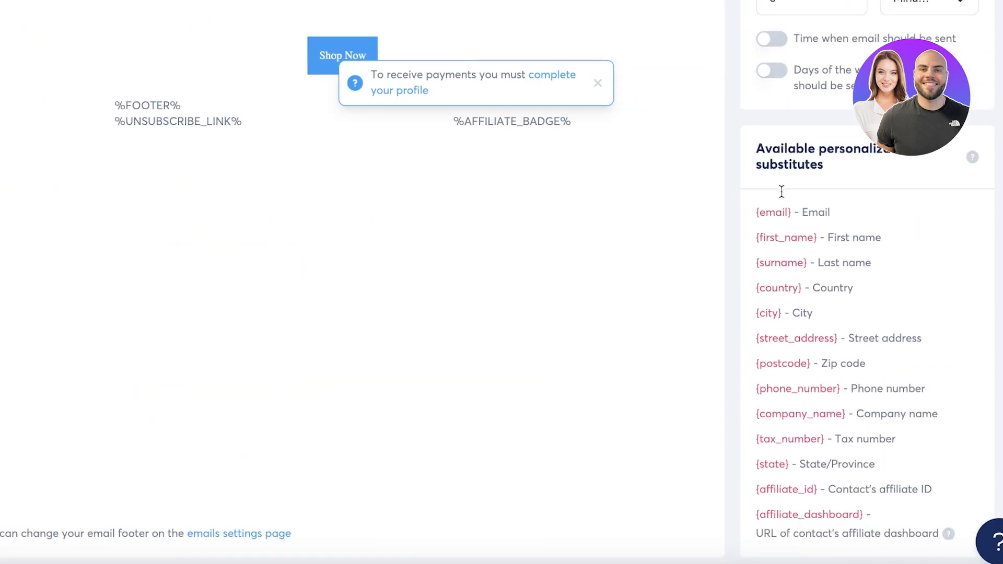
{"action": "scroll", "coordinate": [748, 277], "scroll_direction": "up", "scroll_amount": 15}
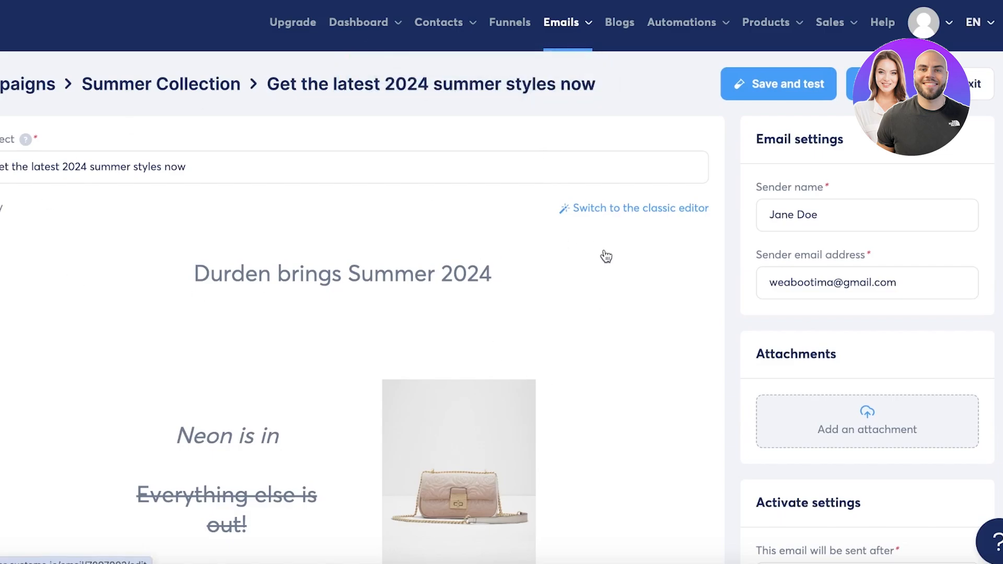
View the options for saving and sending a test email, dismiss them and exit to the campaign.
{"action": "scroll", "coordinate": [654, 261], "scroll_direction": "down", "scroll_amount": 1}
{"action": "left_click", "coordinate": [783, 49]}
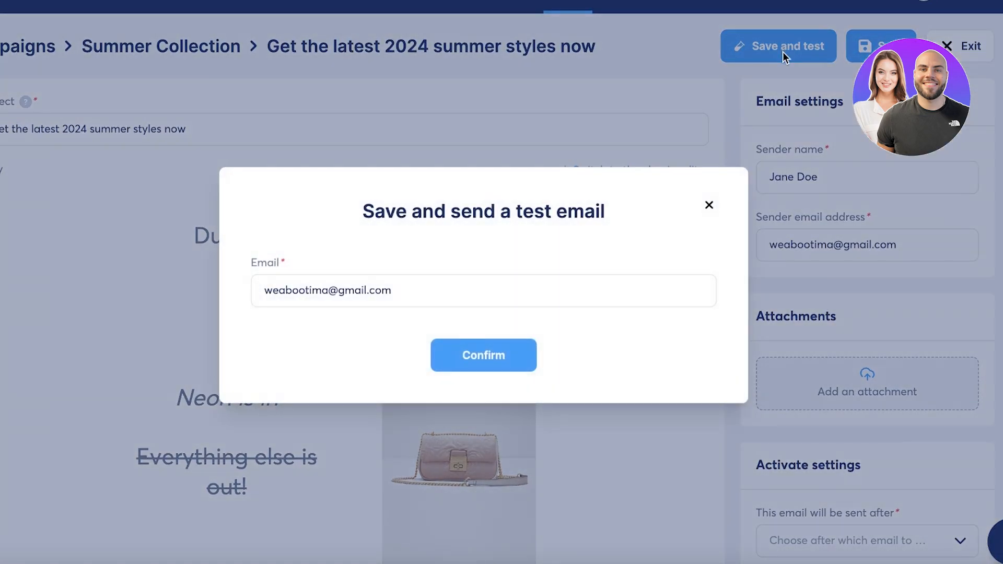
{"action": "left_click", "coordinate": [708, 205]}
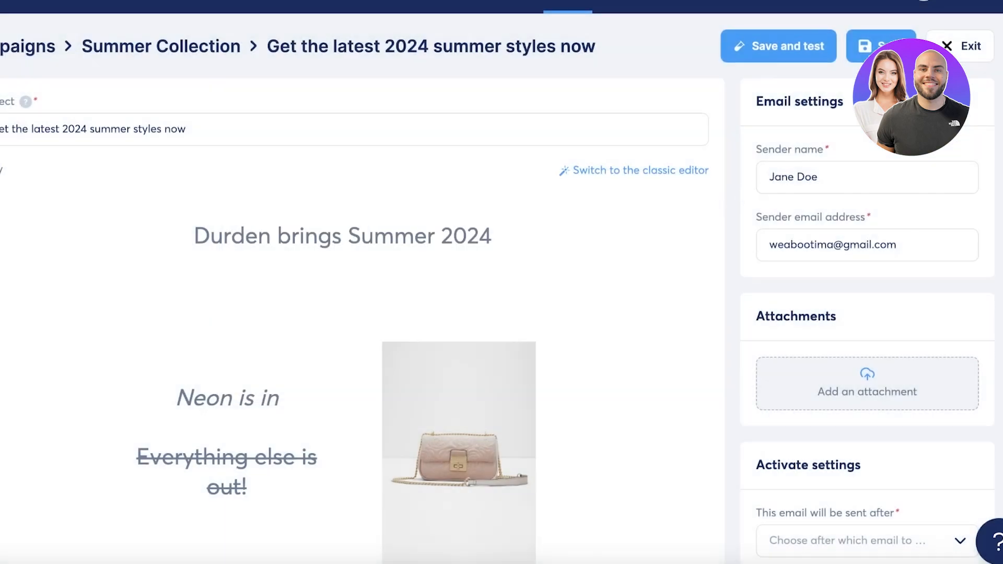
{"action": "left_click", "coordinate": [969, 47]}
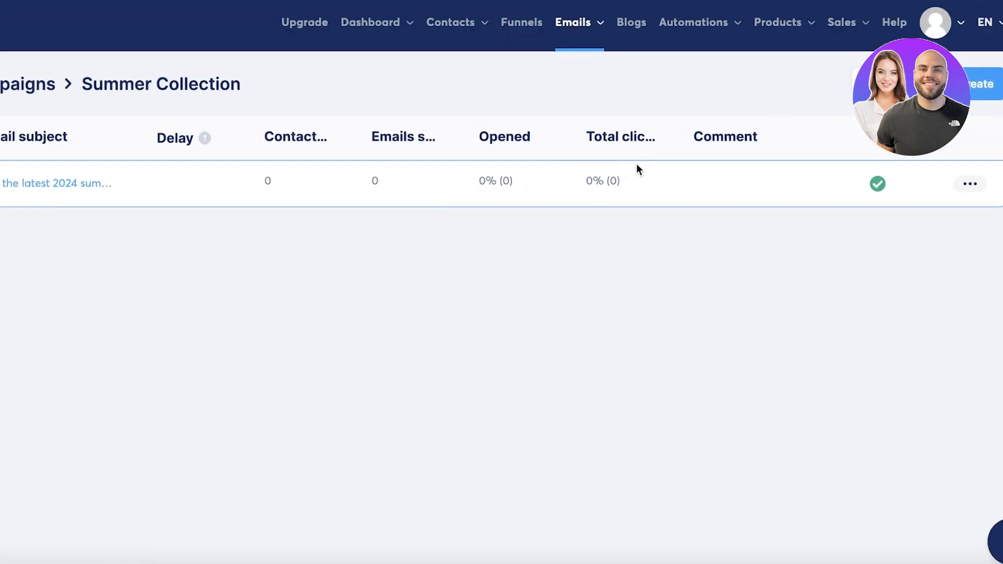
Reopen the summer styles email and set its delay before sending to 2 Hours.
{"action": "left_click", "coordinate": [52, 188]}
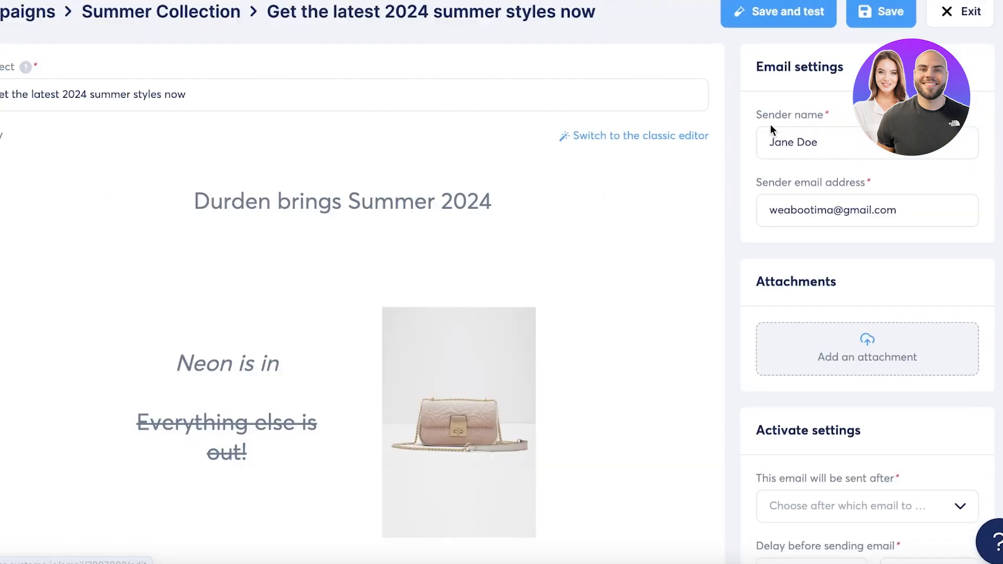
{"action": "scroll", "coordinate": [878, 261], "scroll_direction": "down", "scroll_amount": 6}
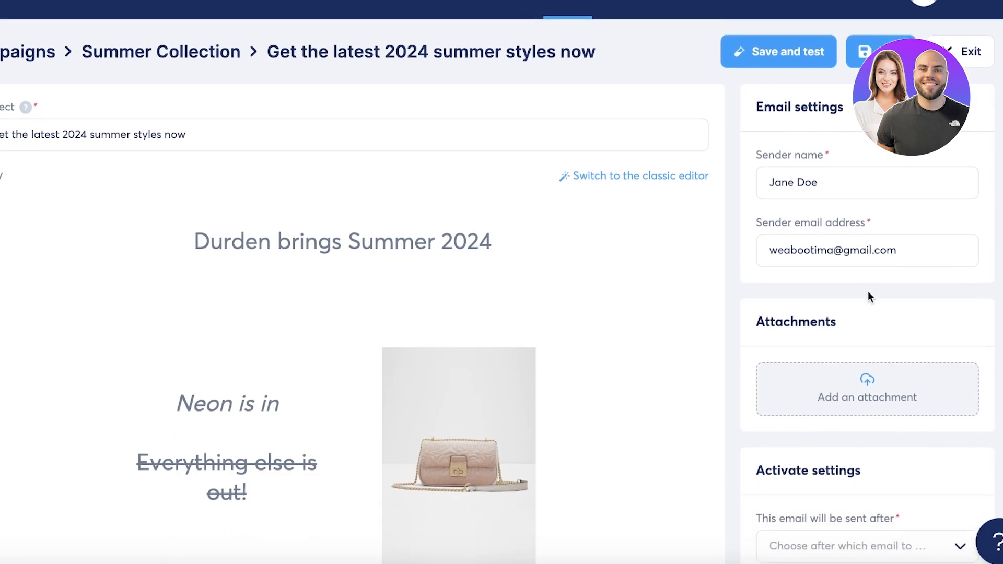
{"action": "left_click", "coordinate": [848, 162]}
{"action": "left_click", "coordinate": [729, 138]}
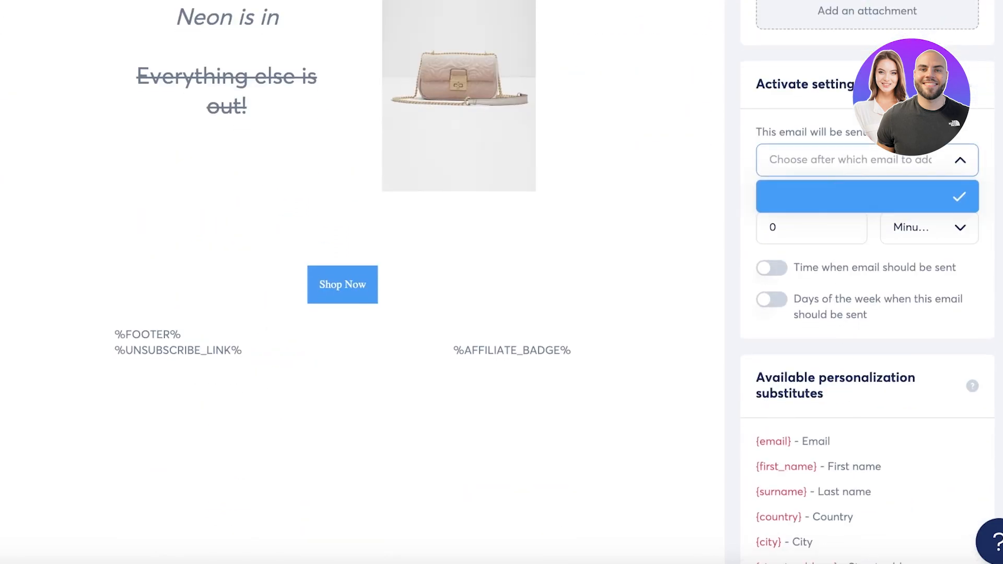
{"action": "left_click", "coordinate": [823, 228]}
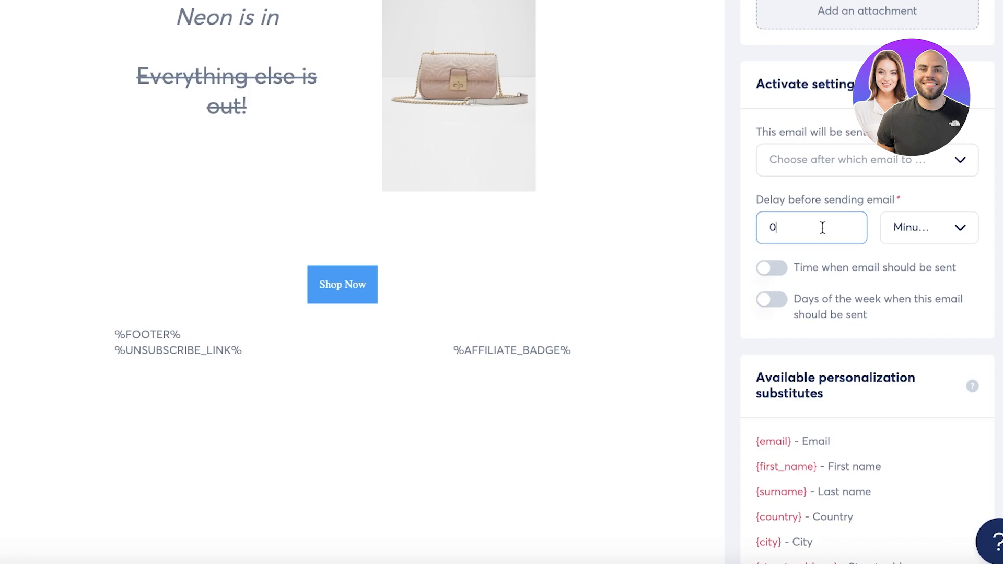
{"action": "left_click", "coordinate": [958, 228]}
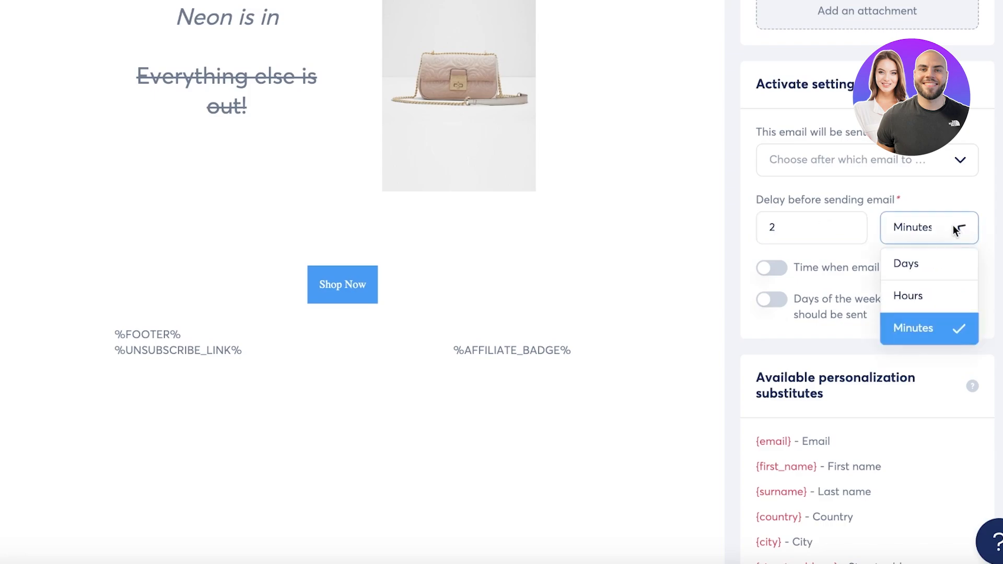
{"action": "left_click", "coordinate": [908, 294]}
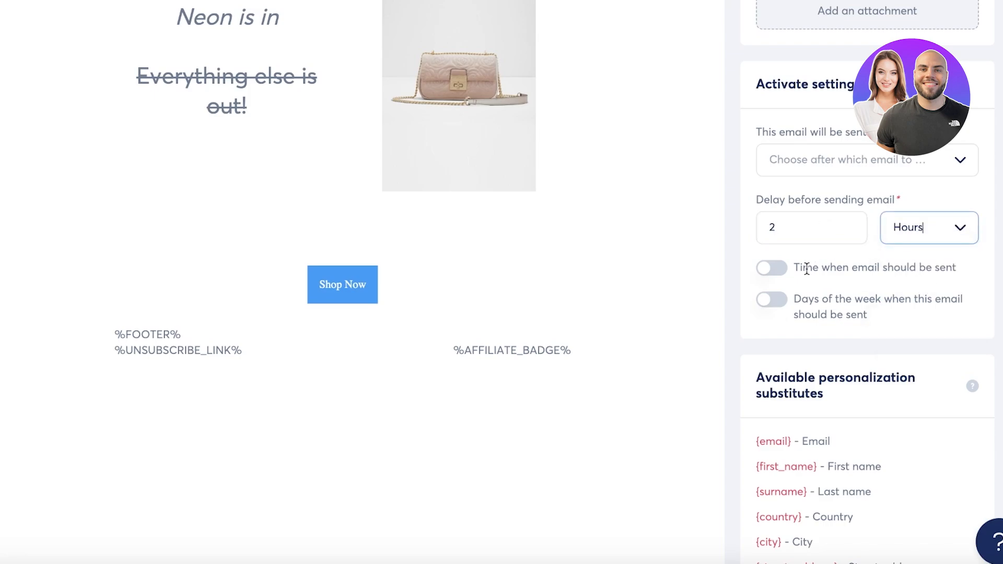
Enable a specific sending time for the email and set it to 12:56.
{"action": "left_click", "coordinate": [764, 272]}
{"action": "left_click", "coordinate": [801, 307]}
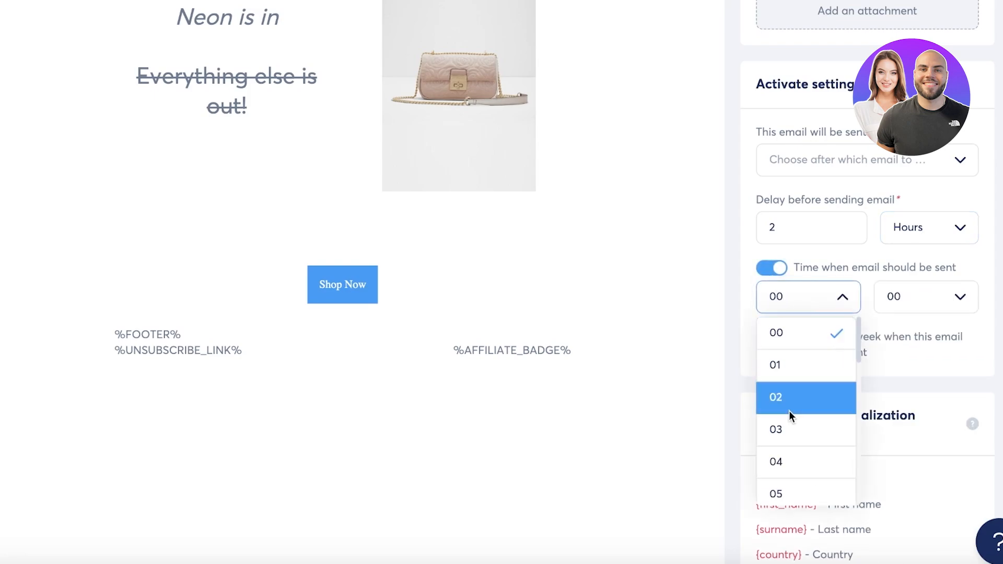
{"action": "left_click", "coordinate": [789, 411]}
{"action": "left_click", "coordinate": [929, 303]}
{"action": "scroll", "coordinate": [926, 407], "scroll_direction": "down", "scroll_amount": 15}
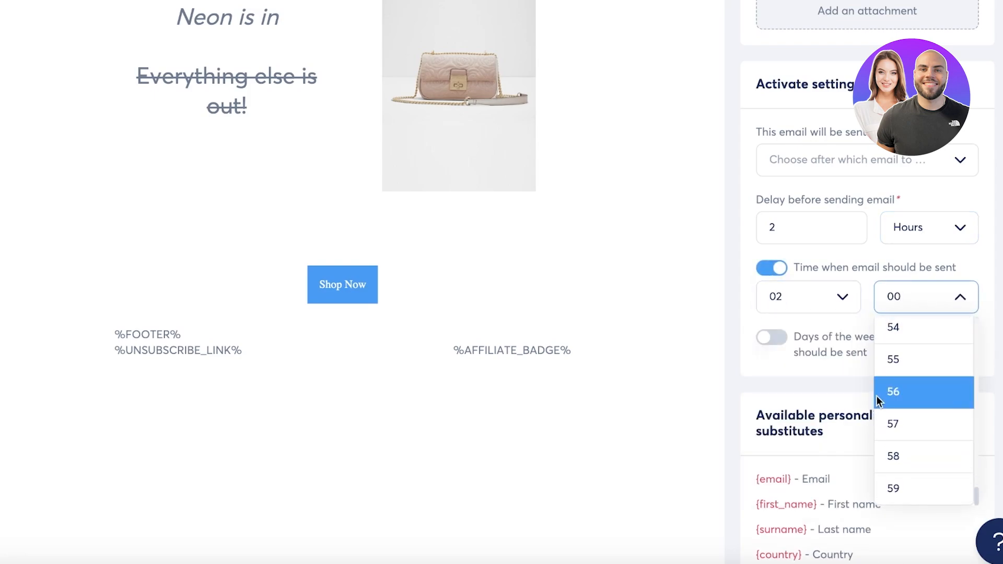
{"action": "left_click", "coordinate": [877, 397]}
{"action": "left_click", "coordinate": [841, 293]}
{"action": "scroll", "coordinate": [823, 435], "scroll_direction": "down", "scroll_amount": 6}
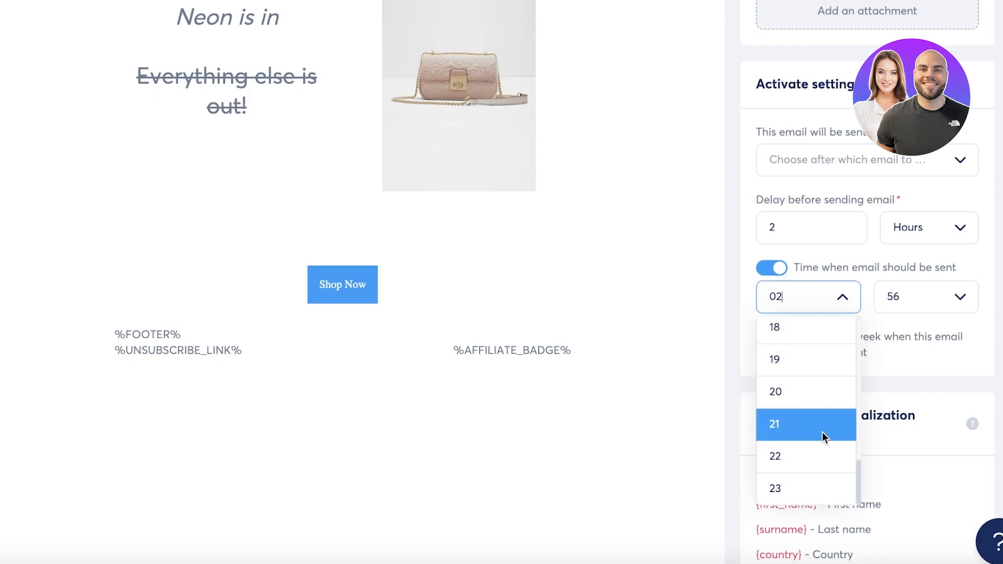
{"action": "scroll", "coordinate": [805, 402], "scroll_direction": "up", "scroll_amount": 8}
{"action": "scroll", "coordinate": [804, 397], "scroll_direction": "down", "scroll_amount": 4}
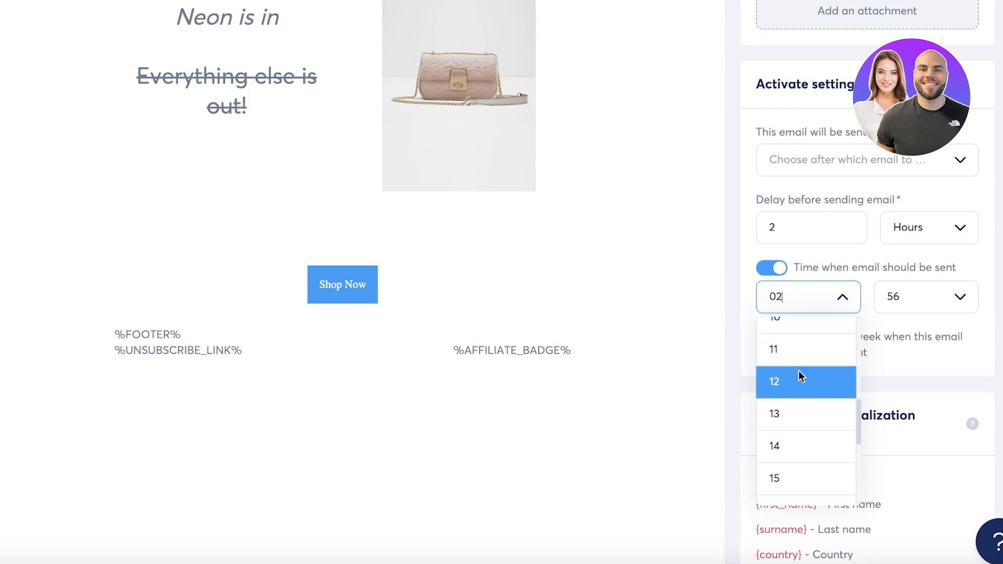
{"action": "left_click", "coordinate": [797, 377]}
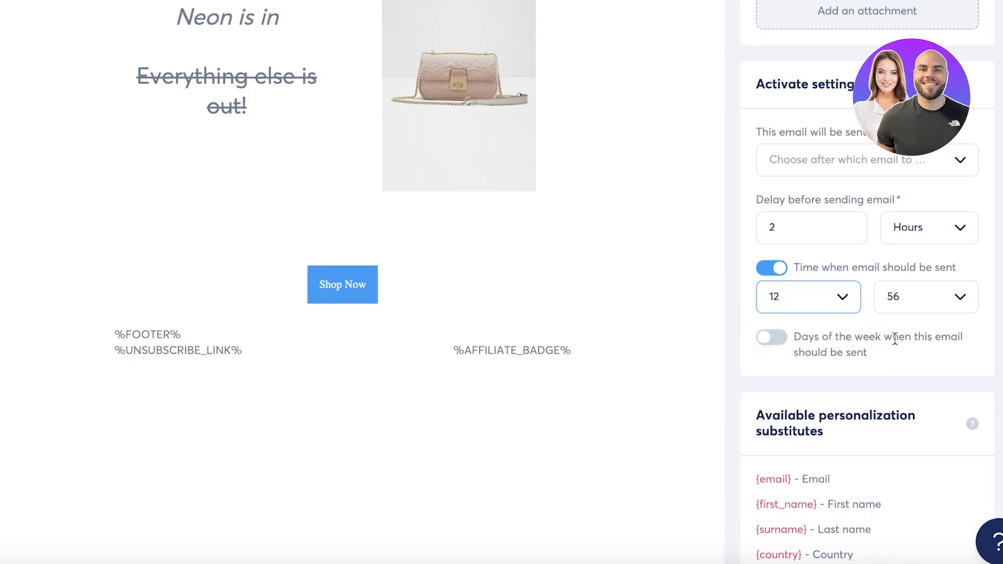
Restrict the email's sending days to Wednesday, Saturday and Sunday.
{"action": "left_click", "coordinate": [764, 347]}
{"action": "scroll", "coordinate": [783, 381], "scroll_direction": "down", "scroll_amount": 1}
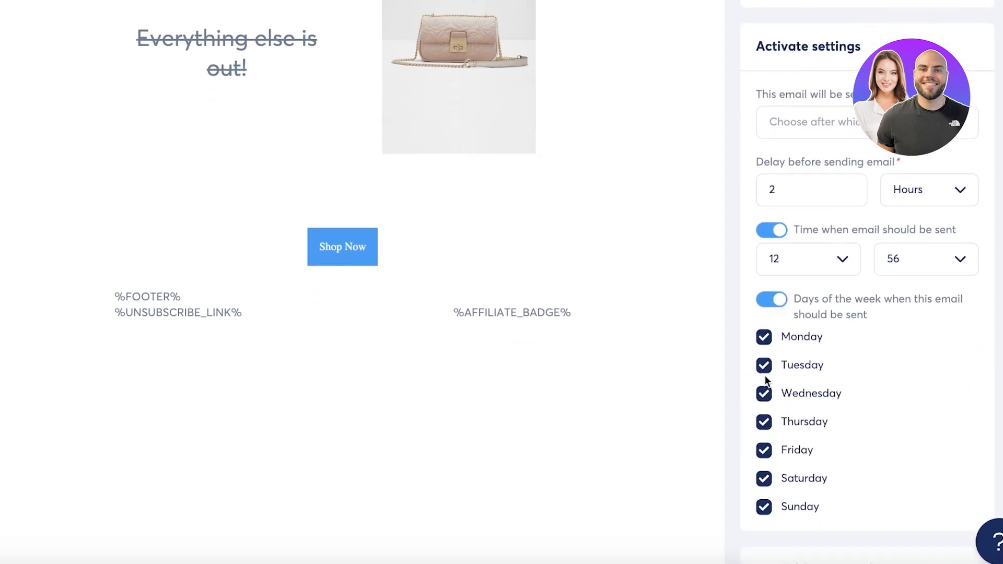
{"action": "left_click", "coordinate": [764, 338]}
{"action": "left_click", "coordinate": [764, 365]}
{"action": "left_click", "coordinate": [764, 449]}
{"action": "left_click", "coordinate": [764, 422]}
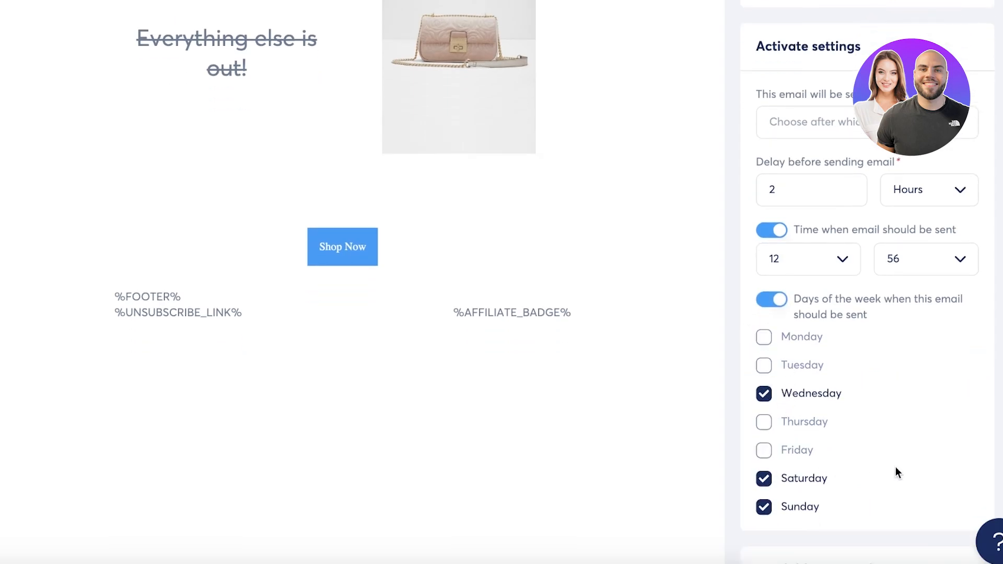
Try to choose which email this one will be sent after.
{"action": "scroll", "coordinate": [896, 471], "scroll_direction": "up", "scroll_amount": 3}
{"action": "left_click", "coordinate": [857, 272]}
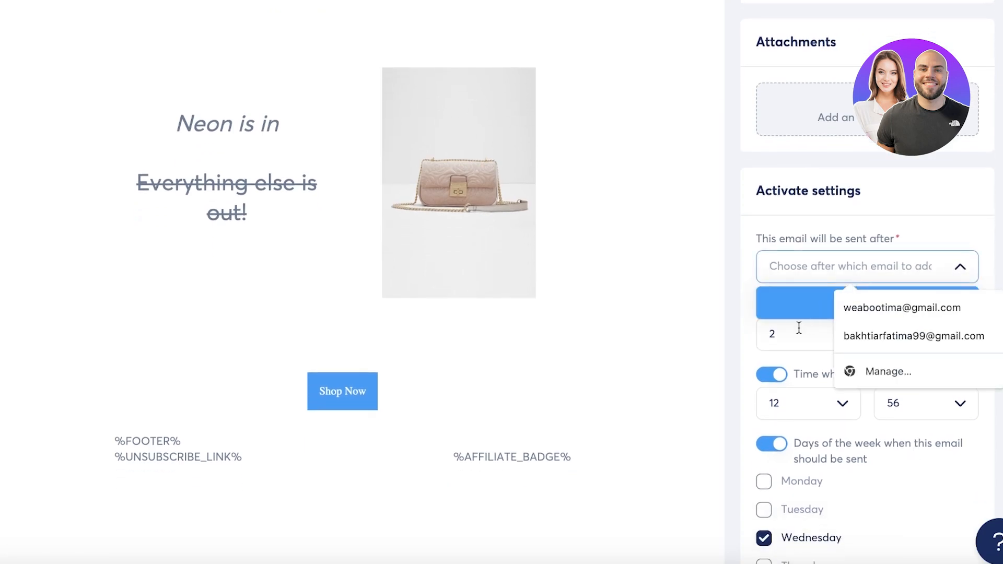
{"action": "left_click", "coordinate": [795, 308]}
{"action": "left_click", "coordinate": [827, 271]}
{"action": "left_click", "coordinate": [860, 309]}
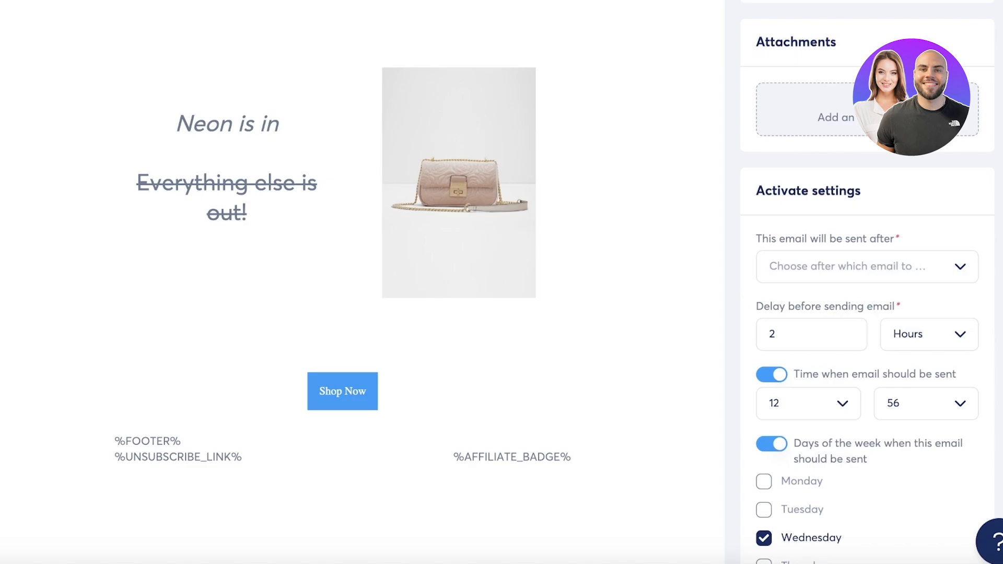
Look over the personalization substitutes, then start opening the email body's editor and cancel leaving the page.
{"action": "scroll", "coordinate": [798, 345], "scroll_direction": "down", "scroll_amount": 10}
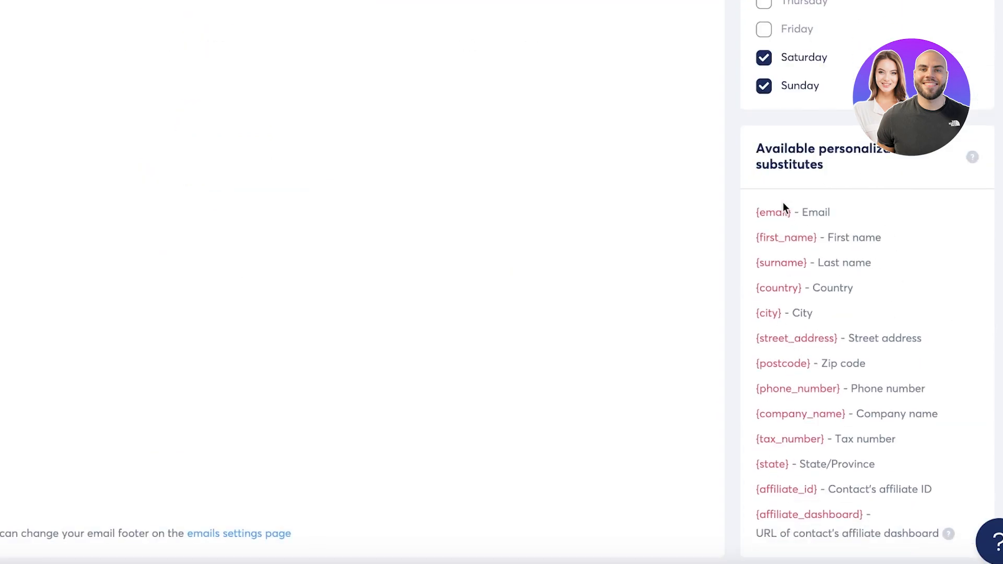
{"action": "scroll", "coordinate": [769, 353], "scroll_direction": "up", "scroll_amount": 15}
{"action": "left_click", "coordinate": [271, 260]}
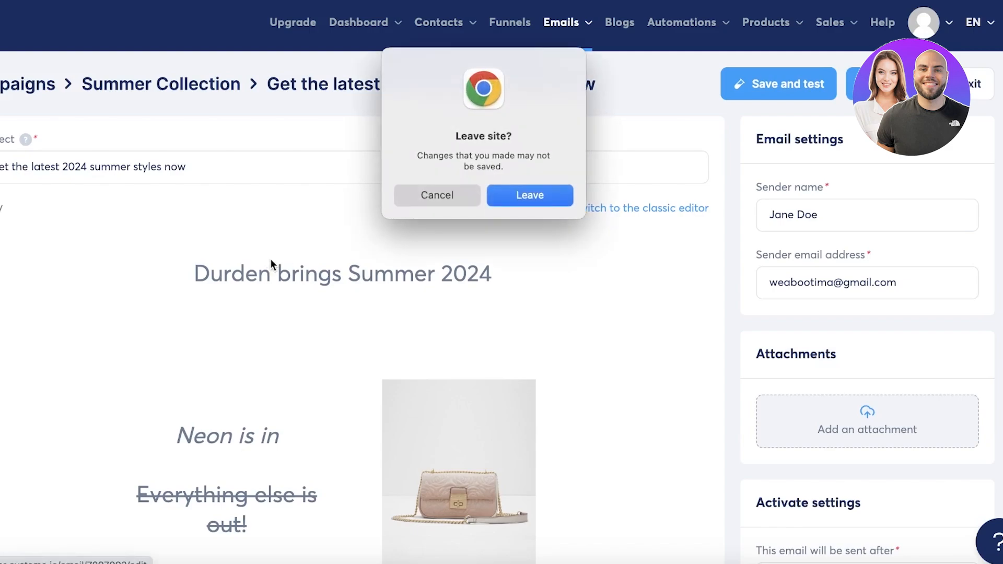
{"action": "left_click", "coordinate": [424, 203]}
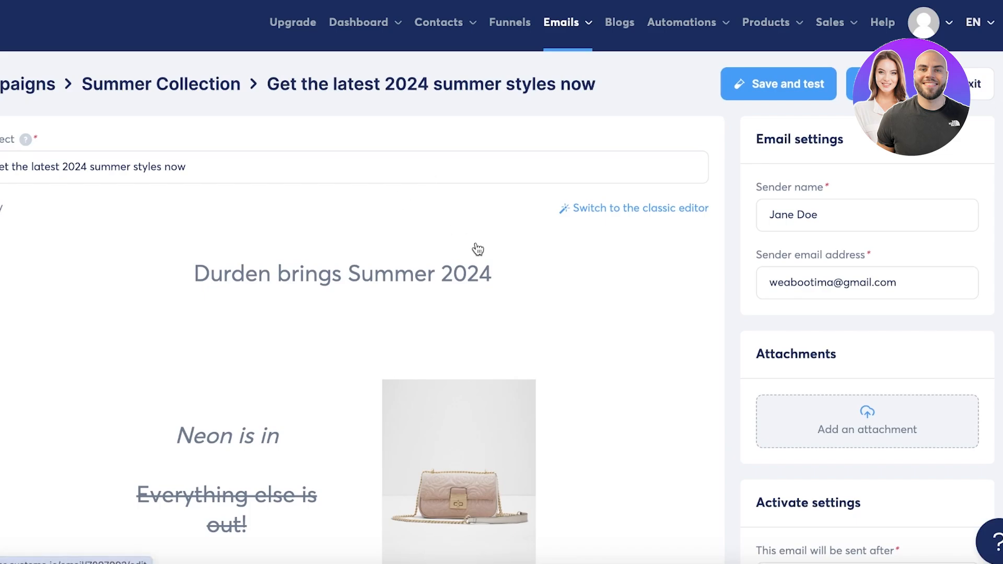
Save the summer styles email and send a test of it.
{"action": "scroll", "coordinate": [297, 363], "scroll_direction": "down", "scroll_amount": 13}
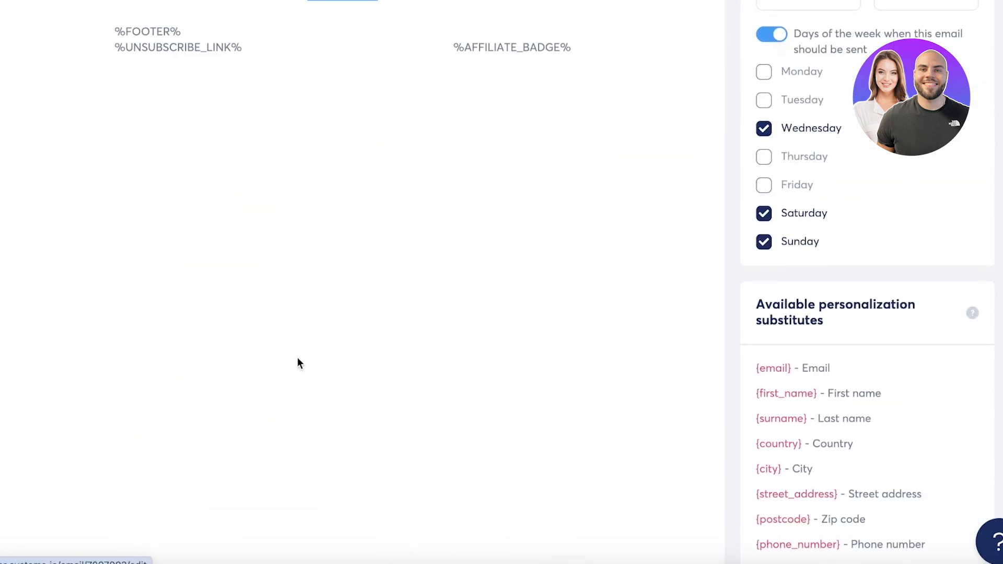
{"action": "scroll", "coordinate": [297, 362], "scroll_direction": "up", "scroll_amount": 8}
{"action": "scroll", "coordinate": [670, 303], "scroll_direction": "up", "scroll_amount": 5}
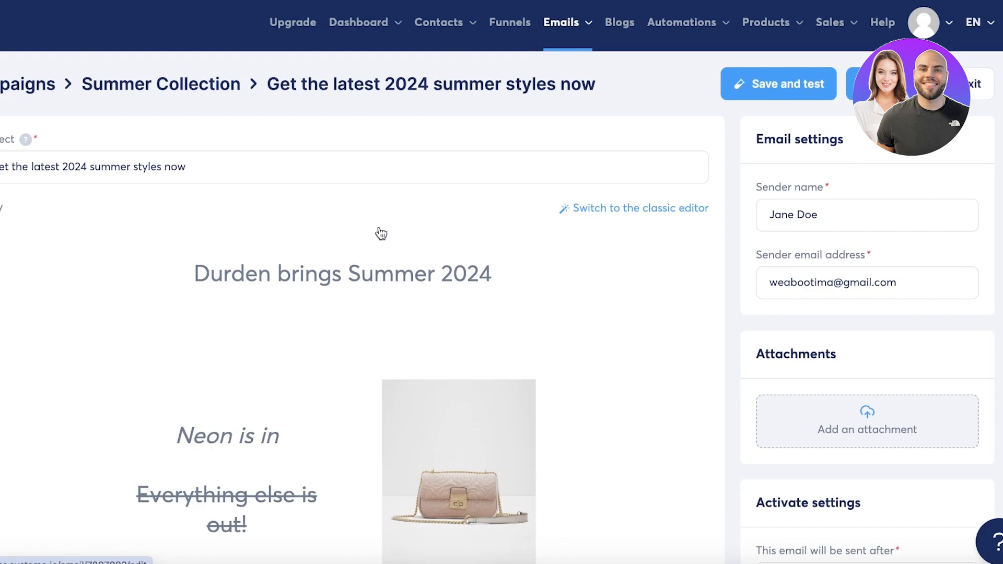
{"action": "left_click", "coordinate": [825, 89]}
{"action": "left_click", "coordinate": [458, 354]}
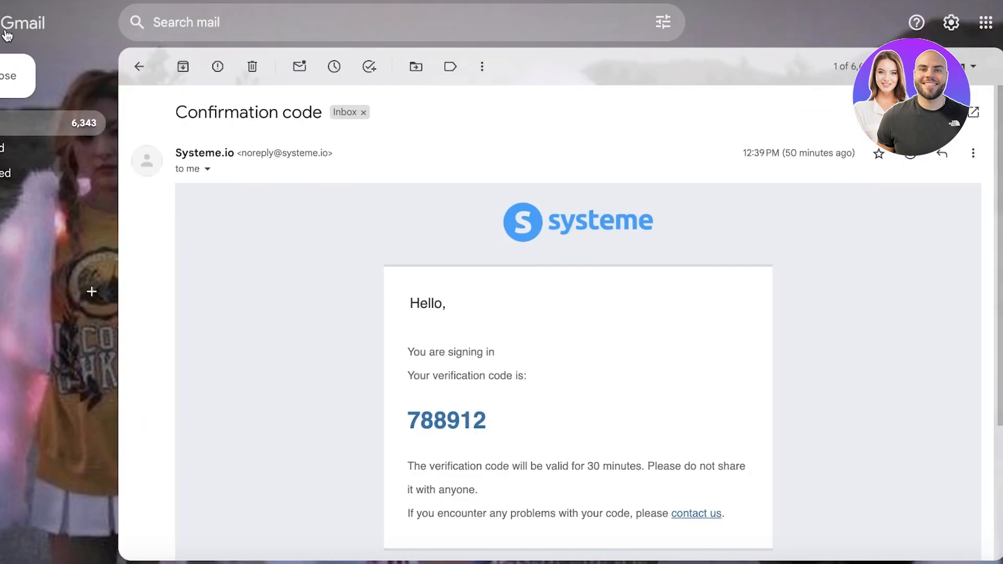
Open the received "Get the latest 2024 summer styles now" message in the Gmail inbox and mark it as safe.
{"action": "left_click", "coordinate": [5, 32]}
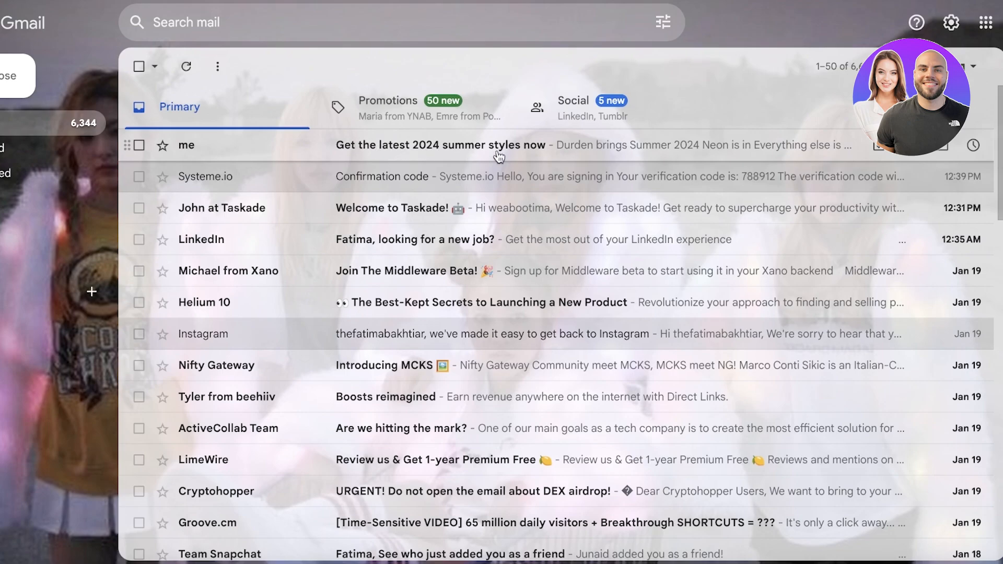
{"action": "left_click", "coordinate": [498, 149]}
{"action": "scroll", "coordinate": [599, 270], "scroll_direction": "down", "scroll_amount": 7}
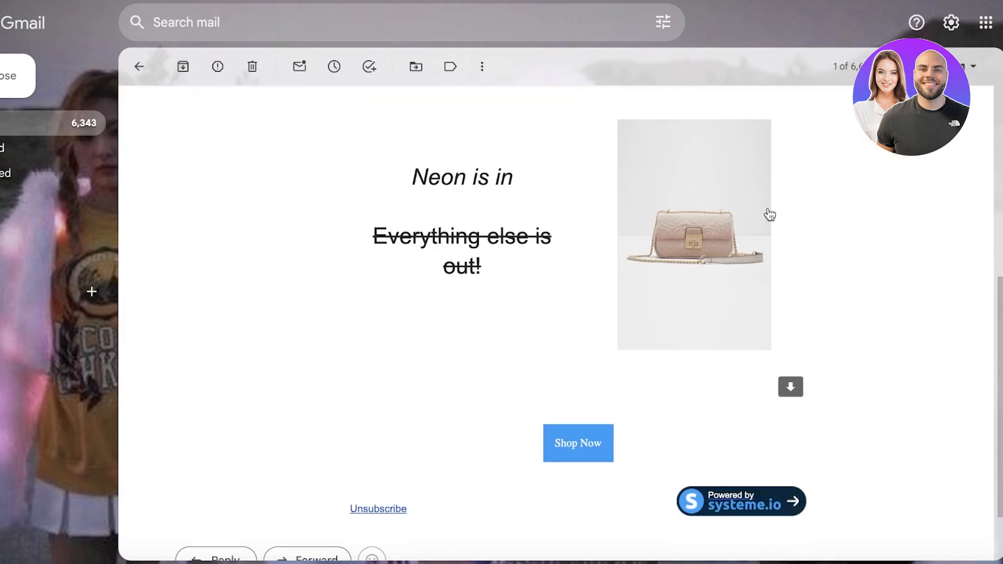
{"action": "scroll", "coordinate": [405, 116], "scroll_direction": "up", "scroll_amount": 7}
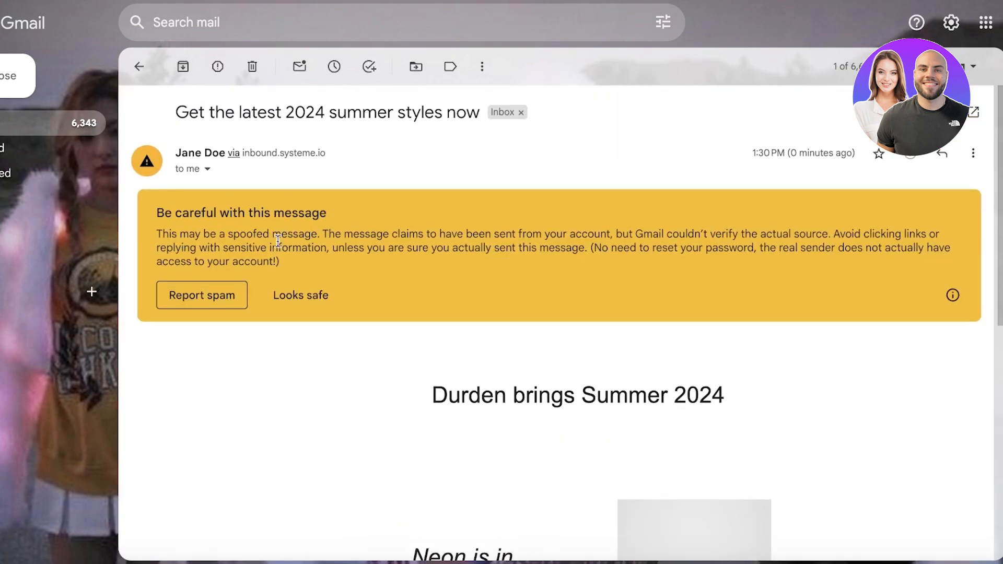
{"action": "left_click", "coordinate": [308, 298]}
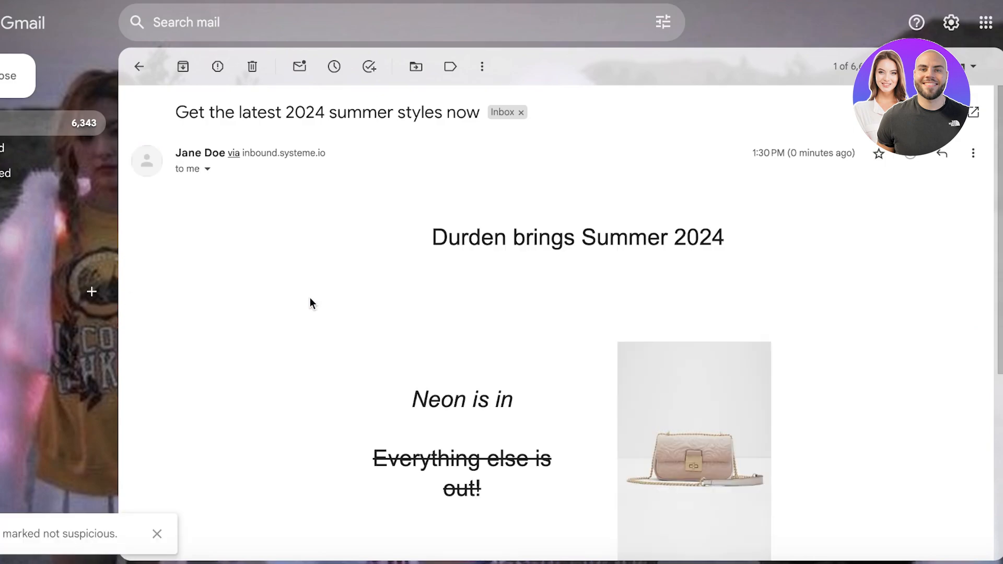
Review the received test email from its heading down to the Shop Now button and footer.
{"action": "scroll", "coordinate": [424, 209], "scroll_direction": "down", "scroll_amount": 5}
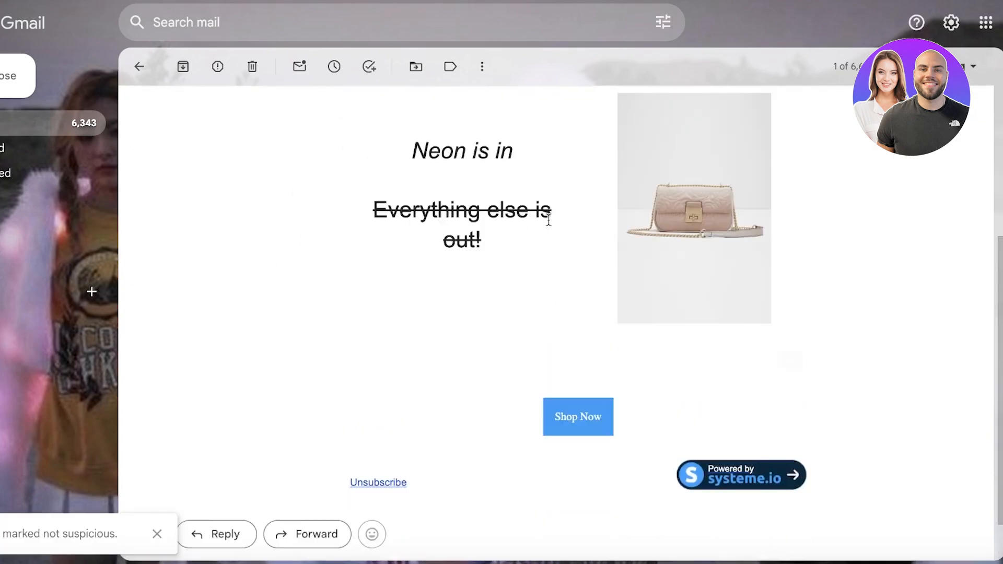
{"action": "scroll", "coordinate": [598, 201], "scroll_direction": "up", "scroll_amount": 2}
{"action": "scroll", "coordinate": [688, 395], "scroll_direction": "down", "scroll_amount": 3}
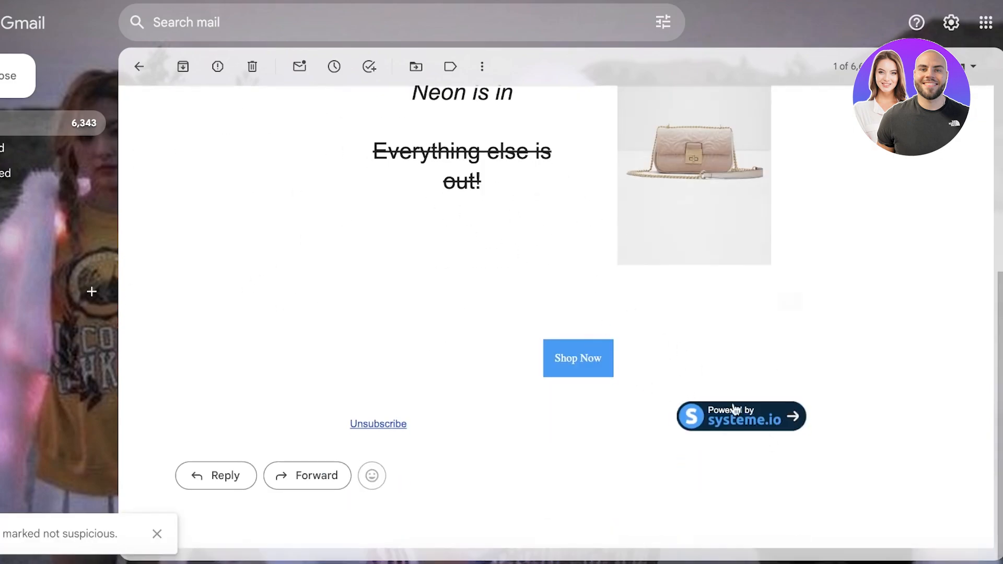
{"action": "scroll", "coordinate": [710, 391], "scroll_direction": "up", "scroll_amount": 5}
{"action": "scroll", "coordinate": [711, 390], "scroll_direction": "down", "scroll_amount": 5}
{"action": "scroll", "coordinate": [705, 385], "scroll_direction": "up", "scroll_amount": 3}
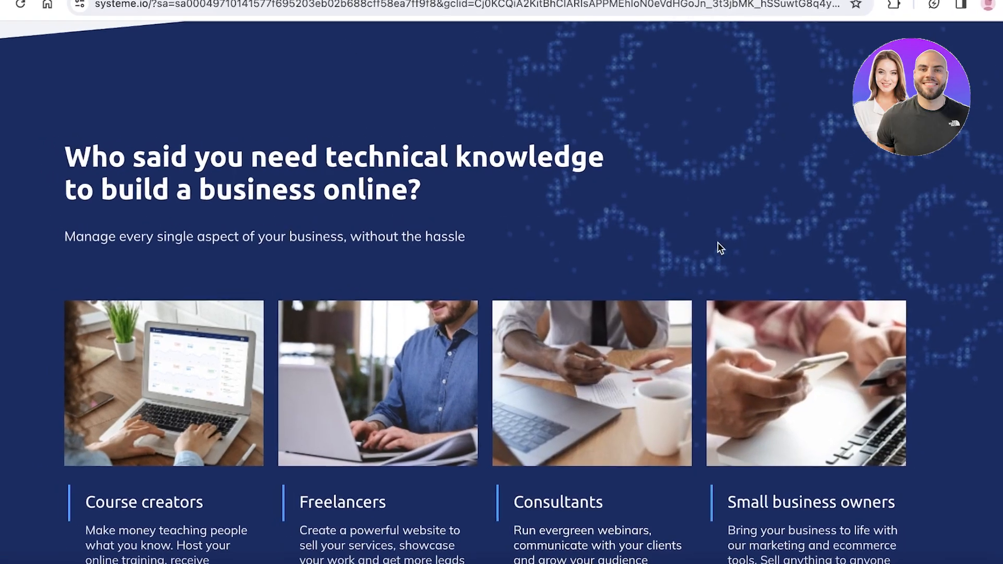
{"action": "scroll", "coordinate": [716, 242], "scroll_direction": "down", "scroll_amount": 15}
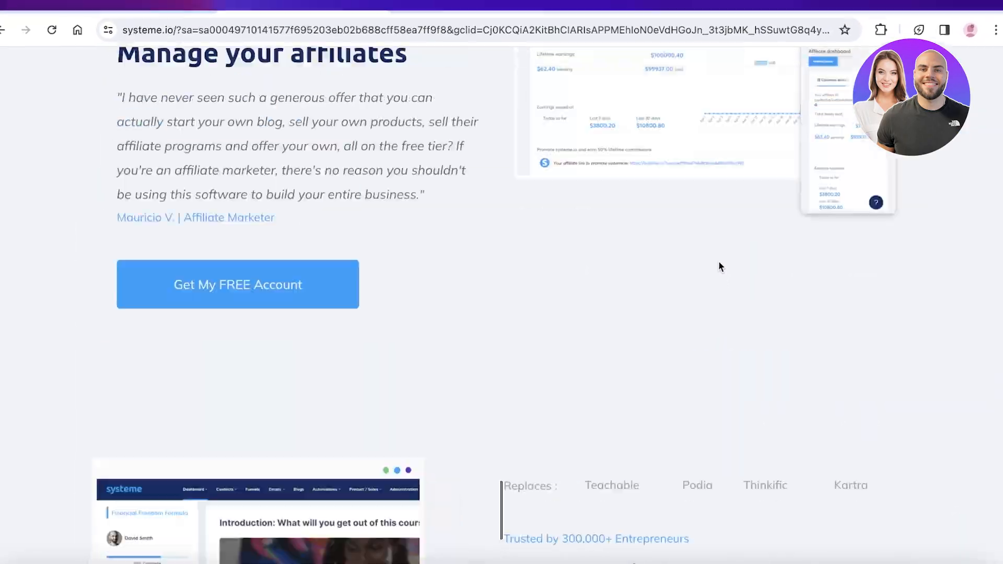
{"action": "scroll", "coordinate": [719, 261], "scroll_direction": "up", "scroll_amount": 10}
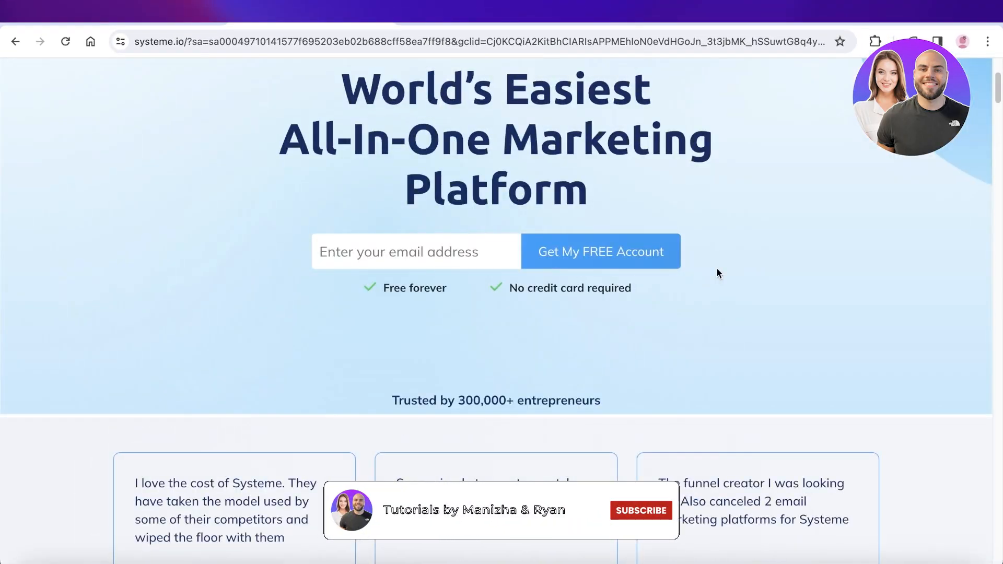
{"action": "scroll", "coordinate": [717, 271], "scroll_direction": "down", "scroll_amount": 10}
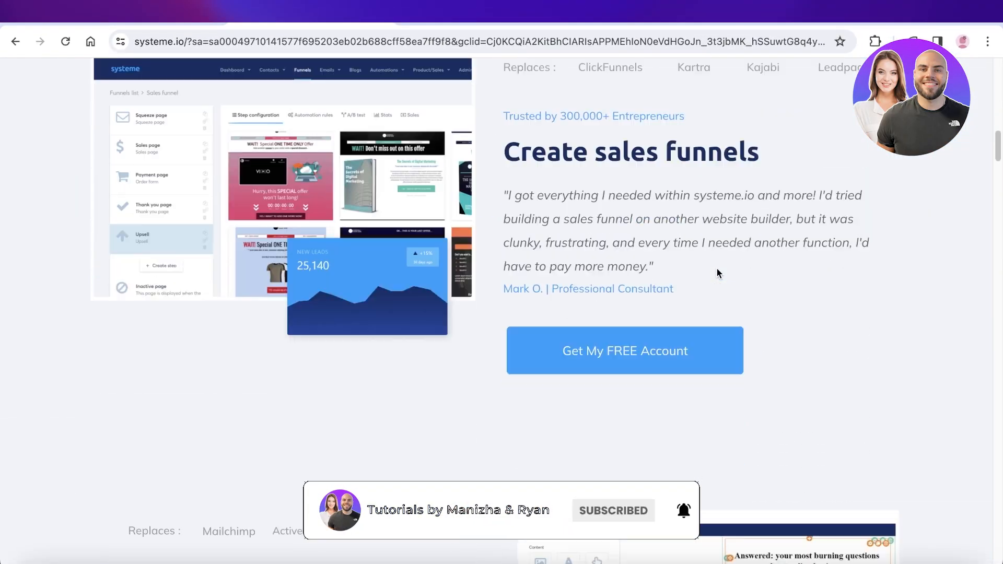